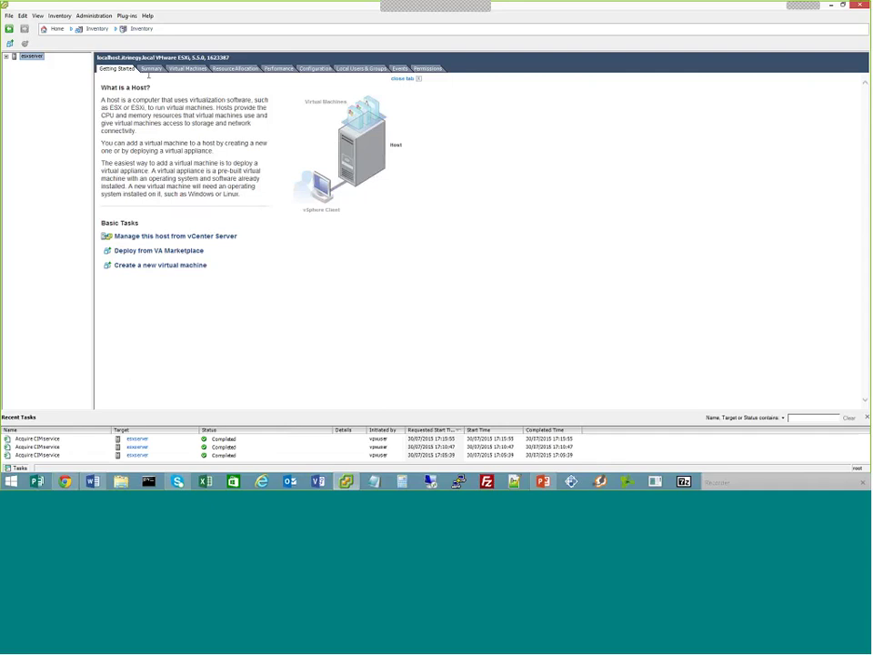
Expand esxserver and select the NE-ONE Emulator VM to show its Getting Started page
{"action": "left_click", "coordinate": [146, 70]}
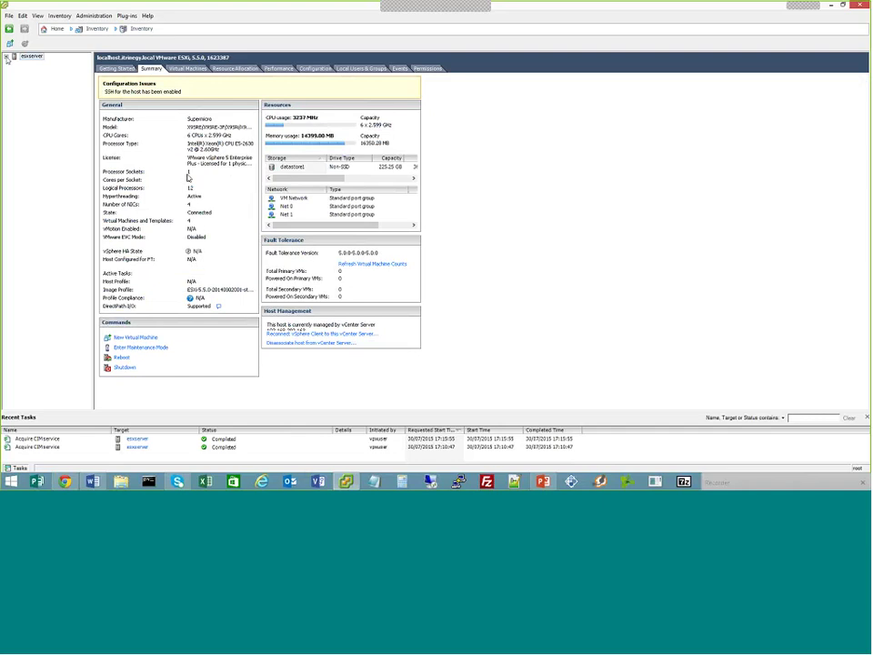
{"action": "left_click", "coordinate": [7, 57]}
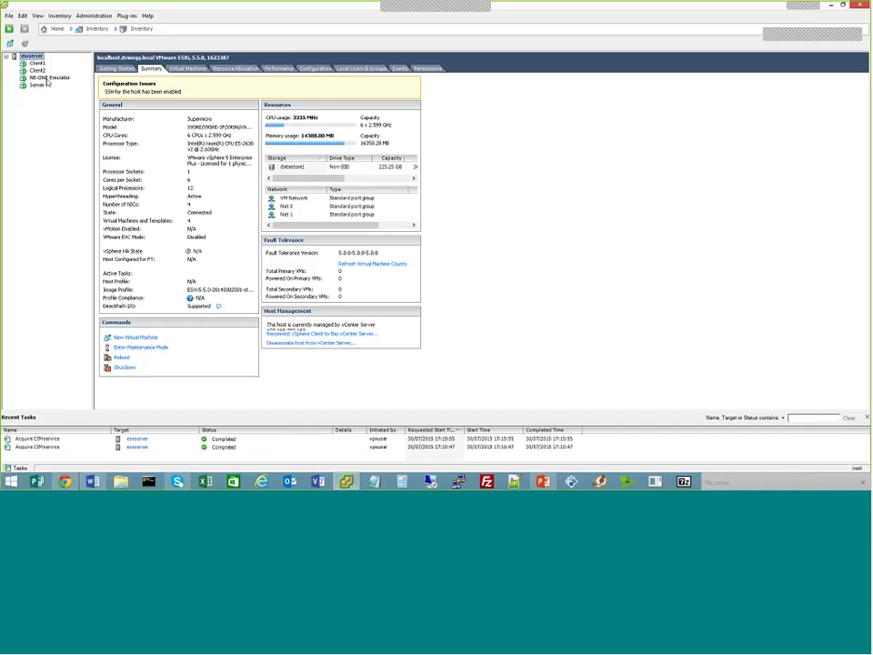
{"action": "left_click", "coordinate": [47, 79]}
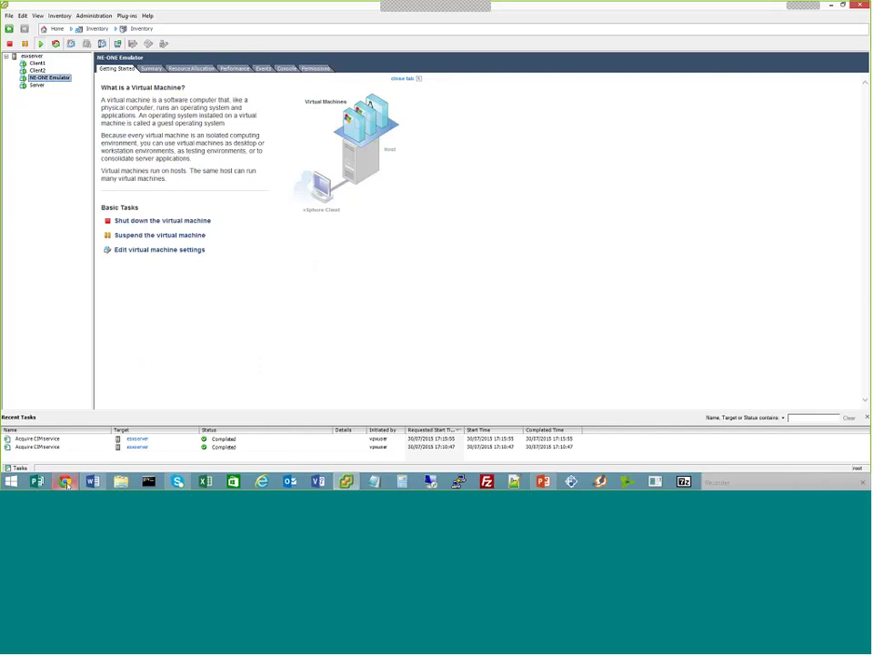
Review the NE-ONE Flex Network Emulator product page in Chrome, then return to vSphere Client
{"action": "mouse_move", "coordinate": [65, 482]}
{"action": "left_click", "coordinate": [75, 454]}
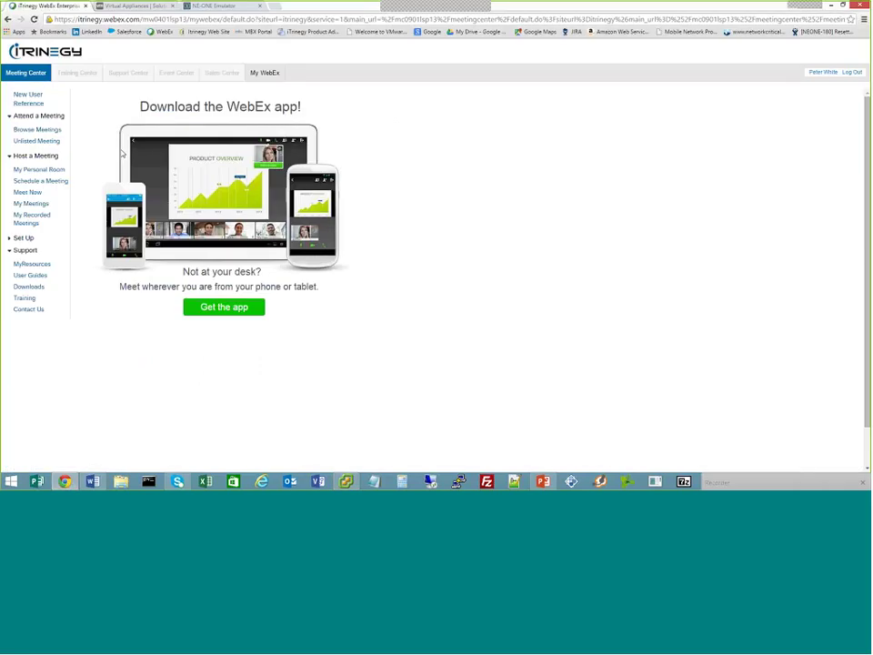
{"action": "left_click", "coordinate": [138, 6]}
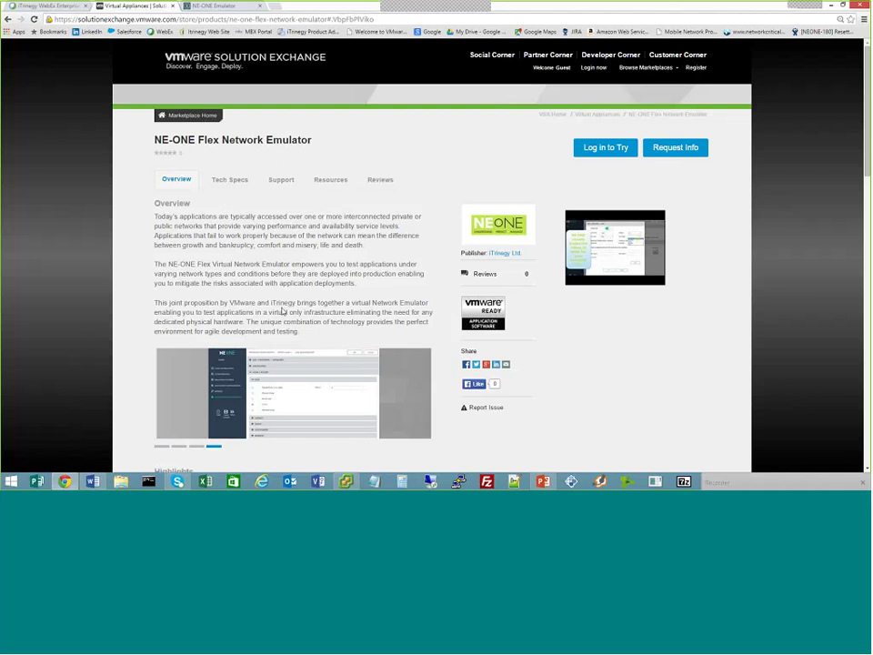
{"action": "key", "text": "alt+Tab"}
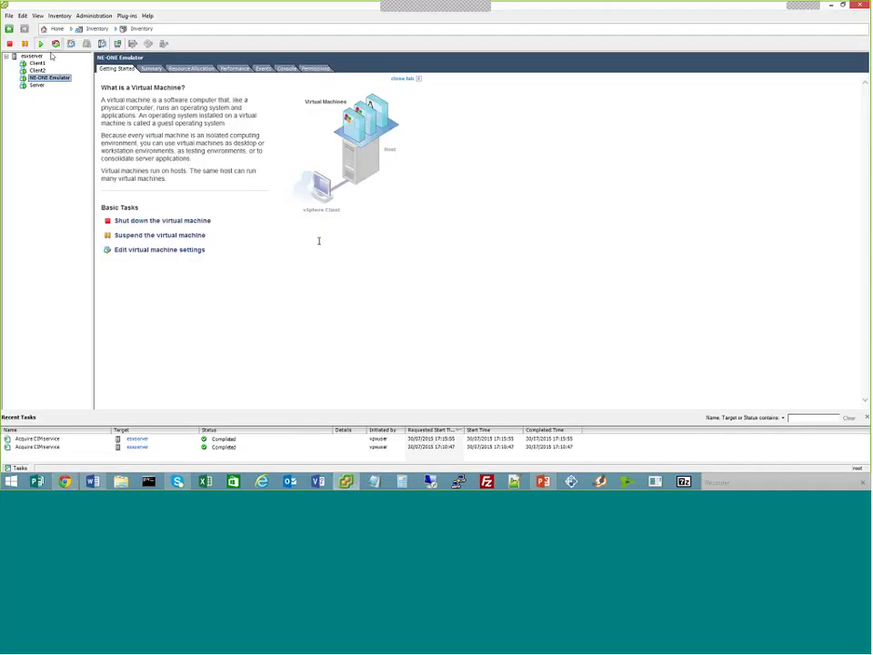
{"action": "left_click", "coordinate": [8, 16]}
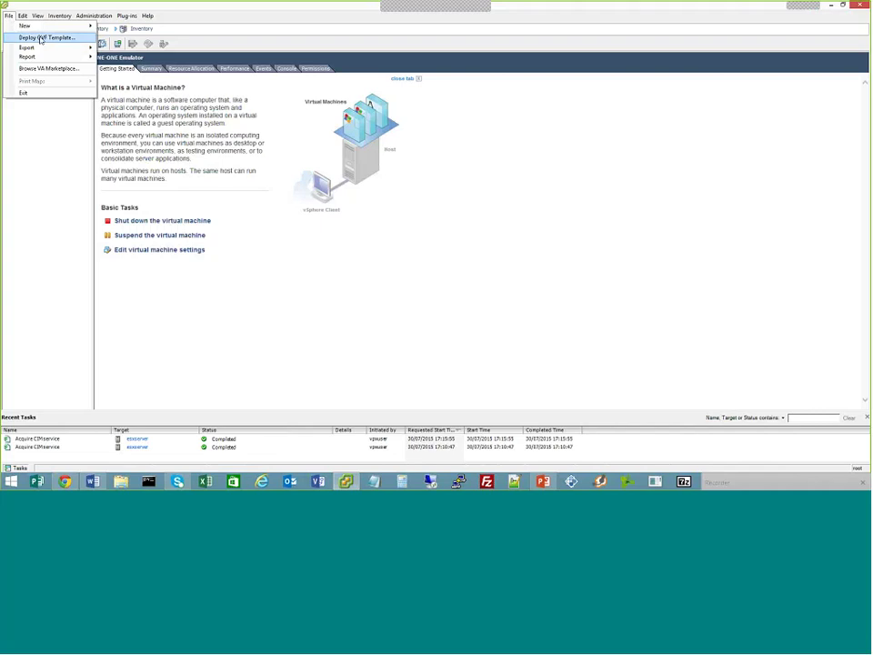
{"action": "left_click", "coordinate": [40, 38]}
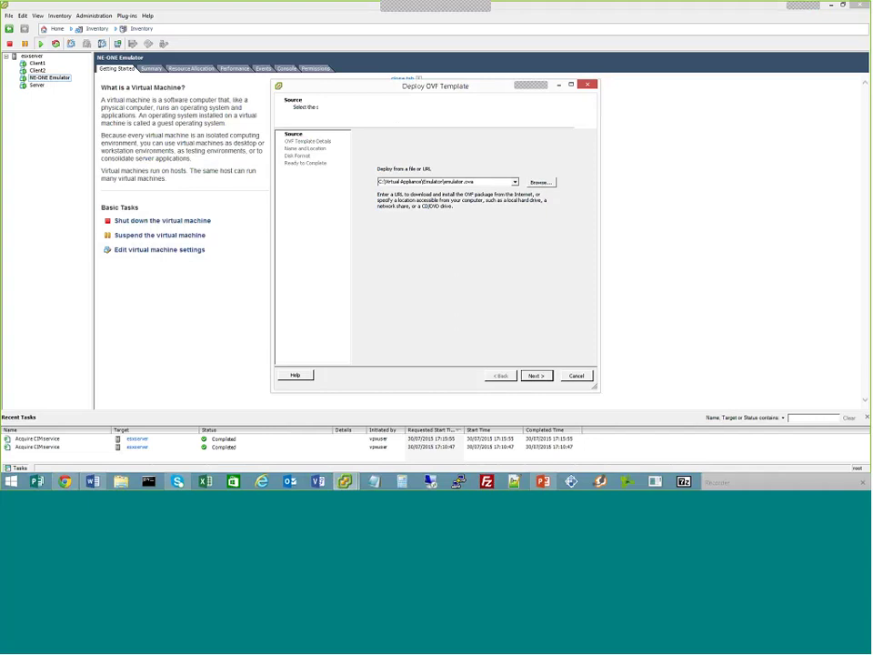
{"action": "left_click", "coordinate": [534, 374]}
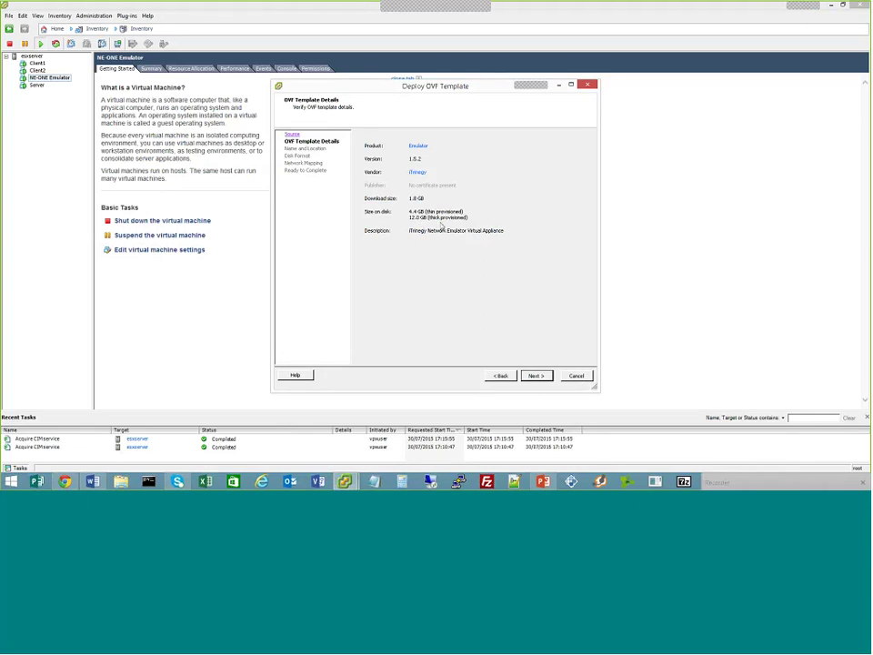
{"action": "left_click", "coordinate": [587, 379]}
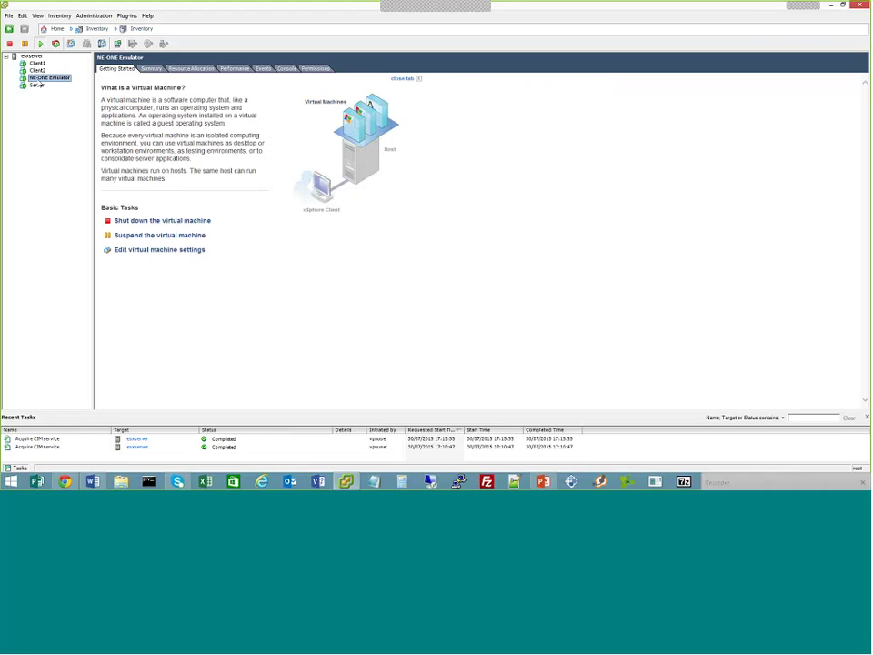
Check NE-ONE Emulator's Network adapters 1–3 (VM Network, Net 0, Net 1) without saving changes
{"action": "left_click", "coordinate": [151, 68]}
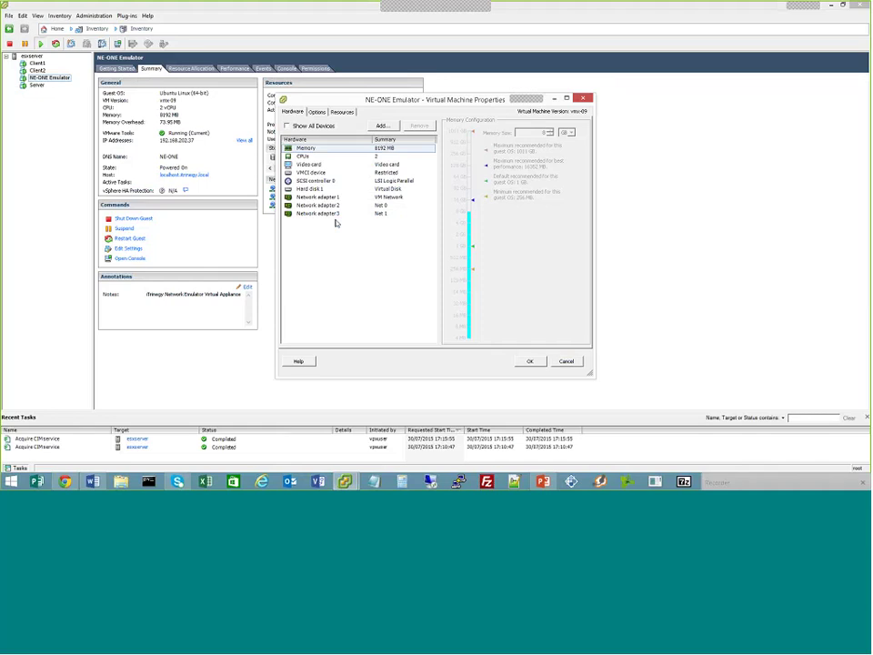
{"action": "left_click", "coordinate": [324, 197]}
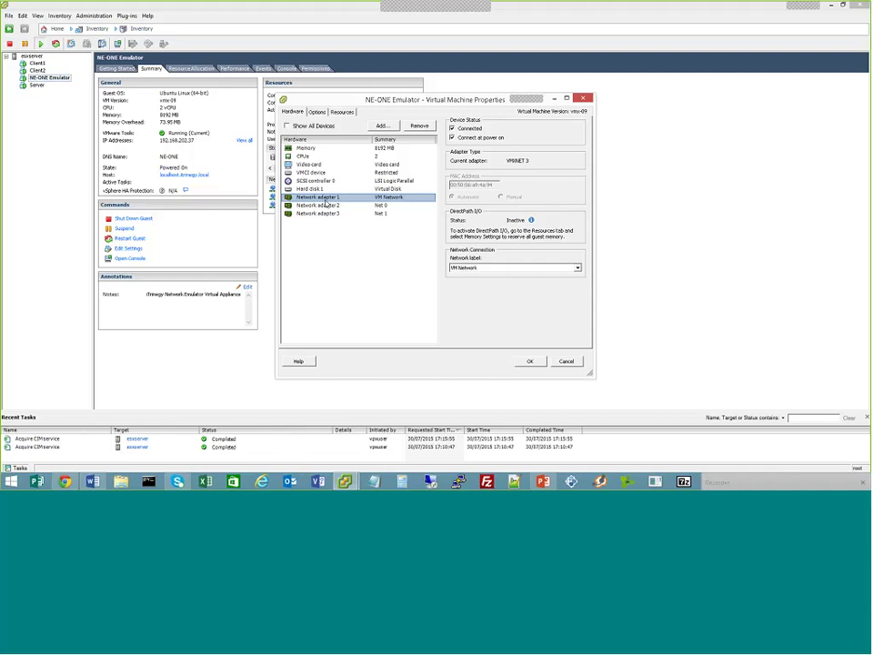
{"action": "key", "text": "Down"}
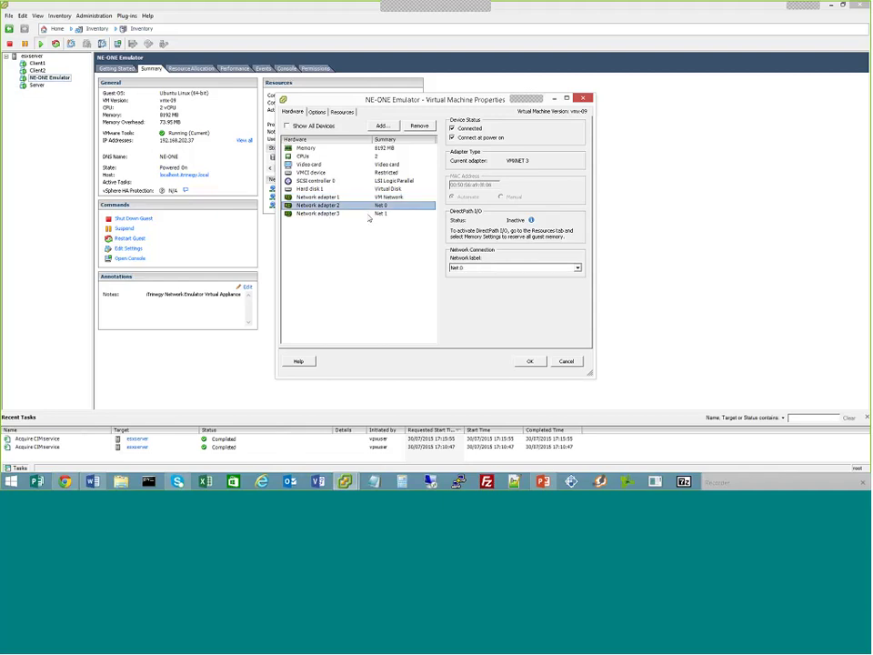
{"action": "left_click", "coordinate": [343, 214]}
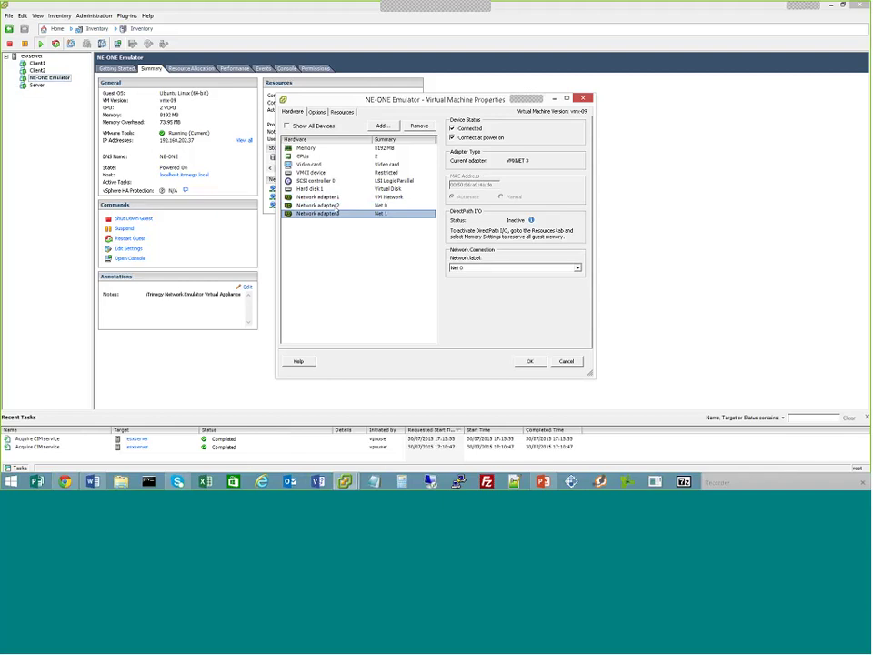
{"action": "left_click", "coordinate": [334, 206]}
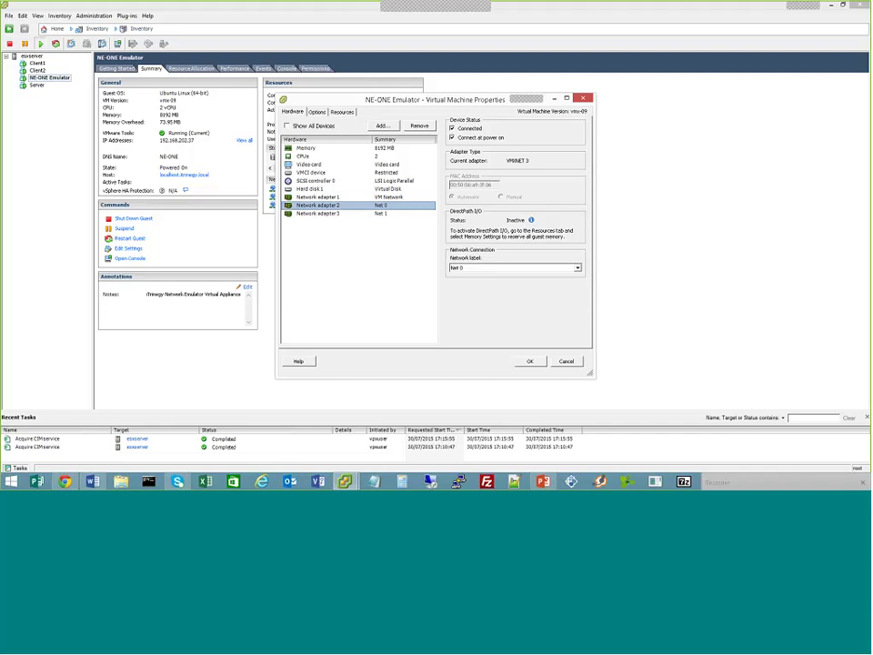
{"action": "left_click", "coordinate": [567, 362]}
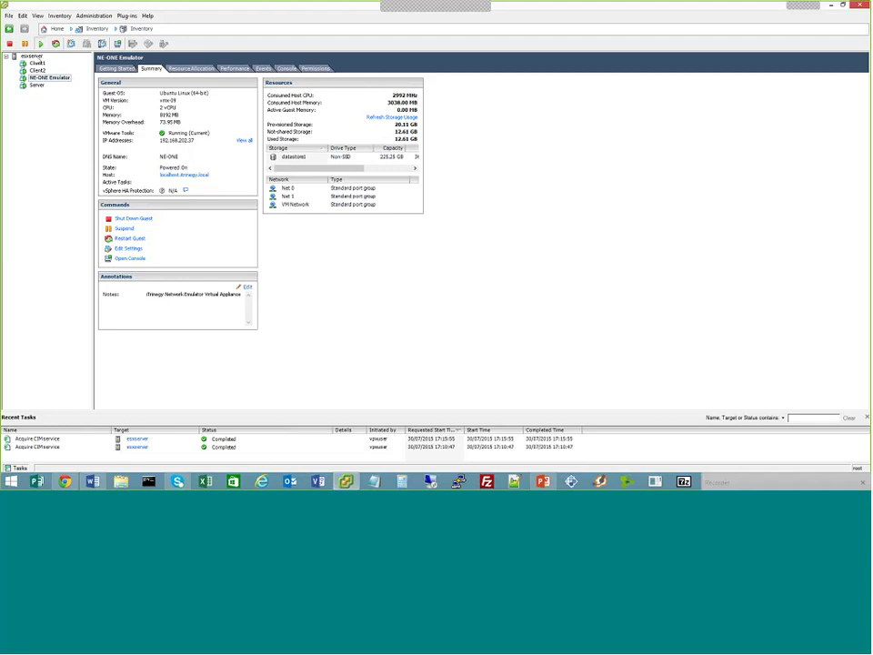
Show esxserver's networking configuration with vSwitch1 (Net 0) and vSwitch2 (Net 1)
{"action": "left_click", "coordinate": [34, 57]}
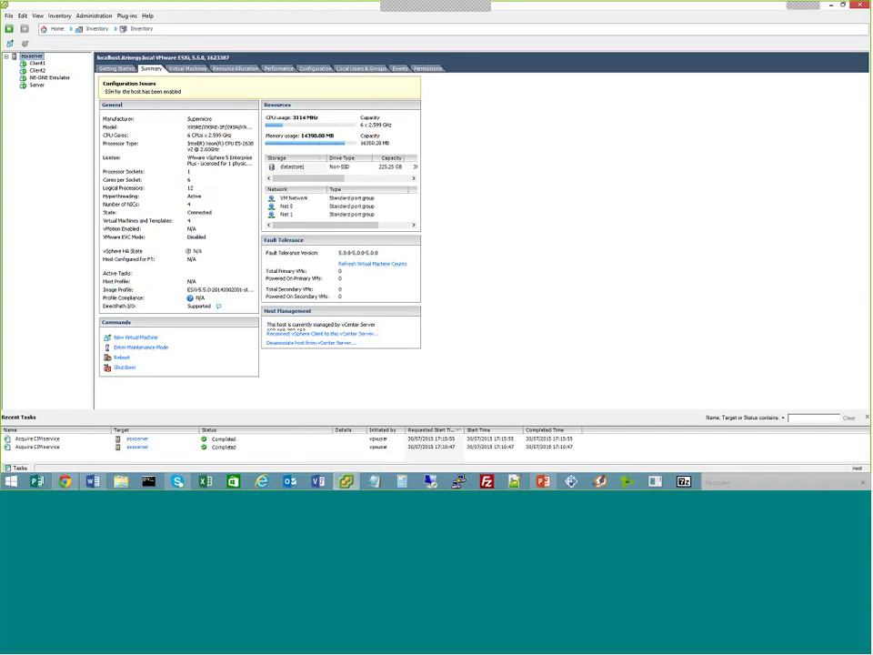
{"action": "left_click", "coordinate": [316, 69]}
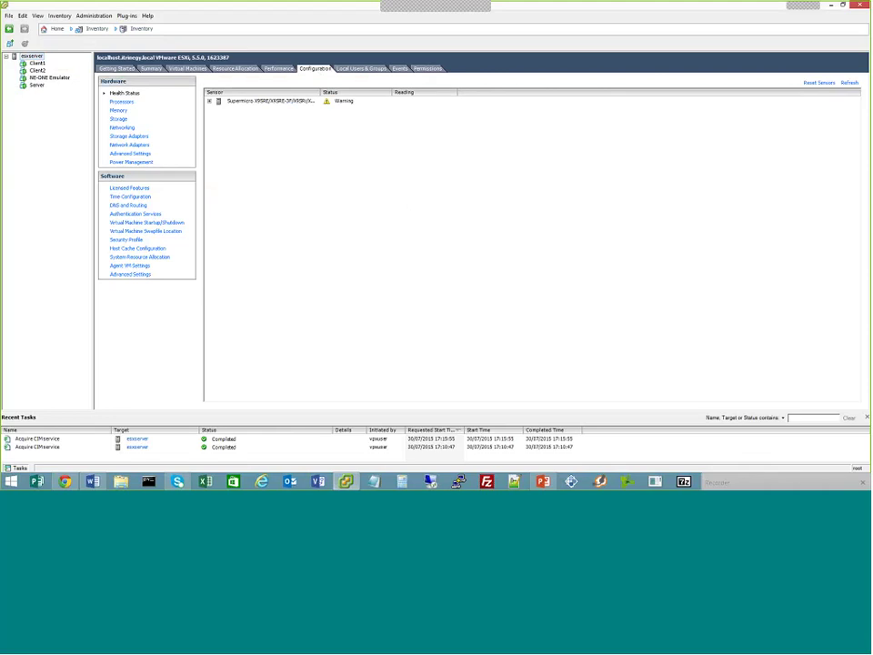
{"action": "left_click", "coordinate": [122, 127]}
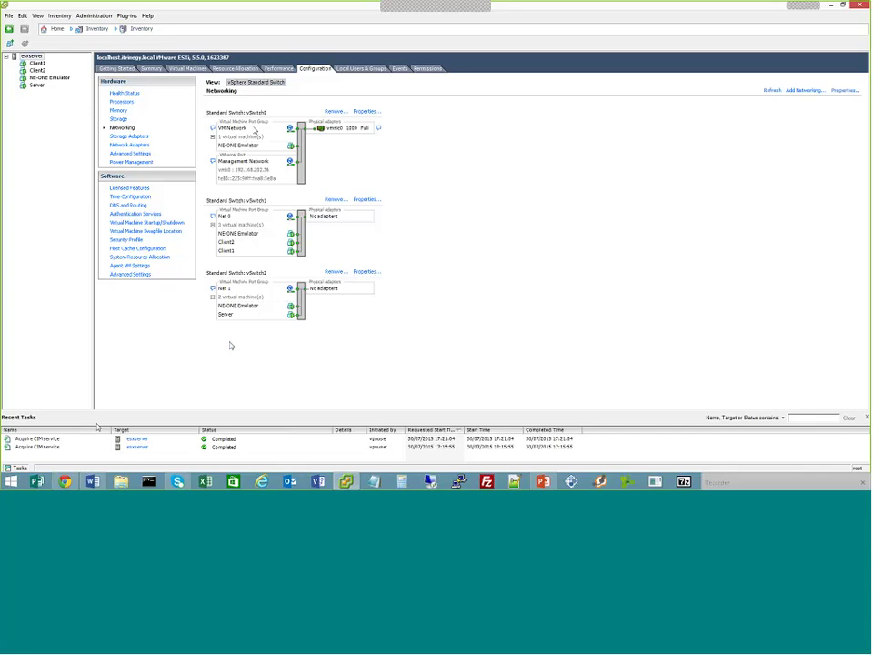
Log in to the NE-ONE Emulator web interface as admin with the account password
{"action": "left_click", "coordinate": [64, 482]}
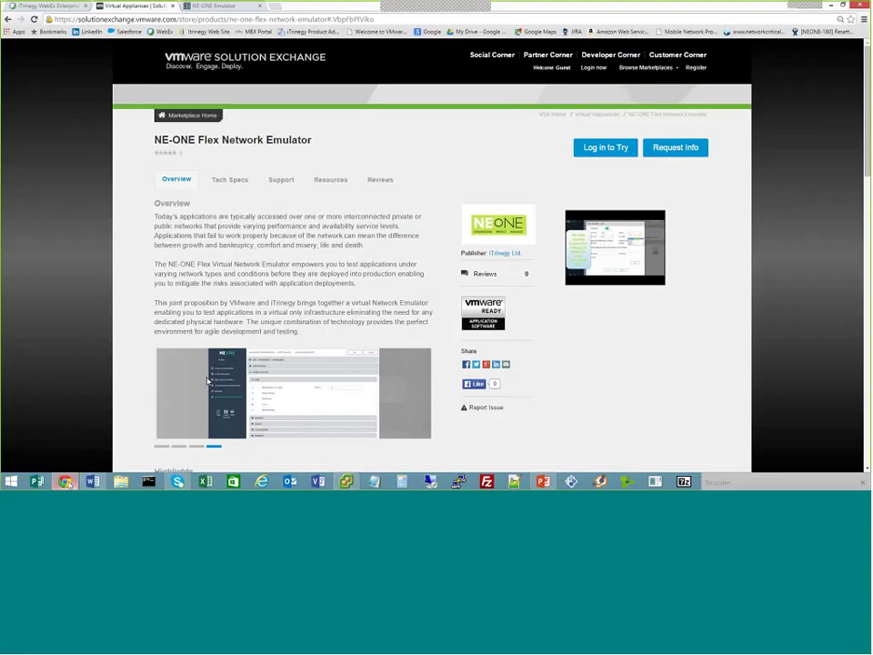
{"action": "left_click", "coordinate": [215, 8]}
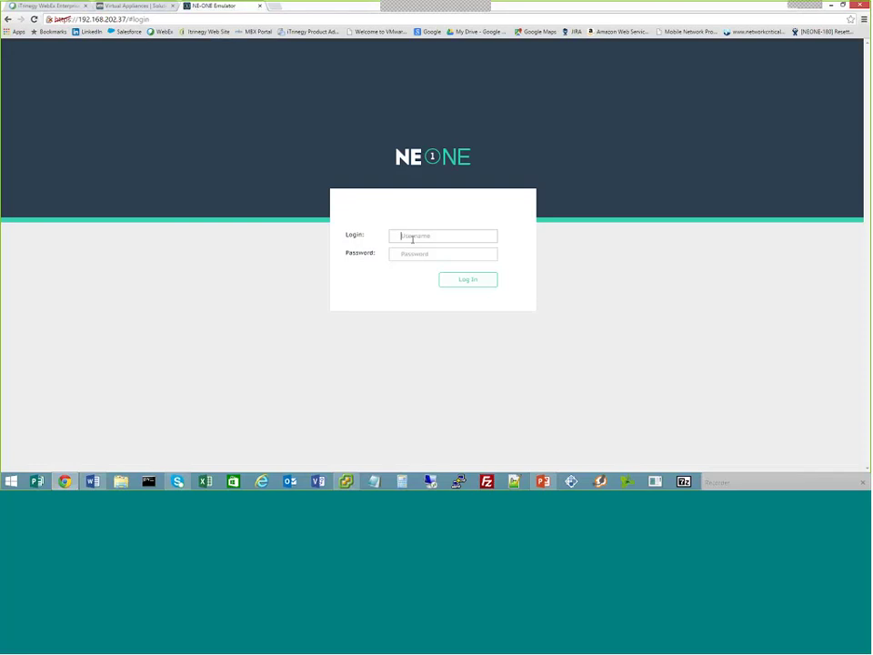
{"action": "type", "text": "admin"}
{"action": "key", "text": "Tab"}
{"action": "type", "text": "*****"}
{"action": "left_click", "coordinate": [467, 280]}
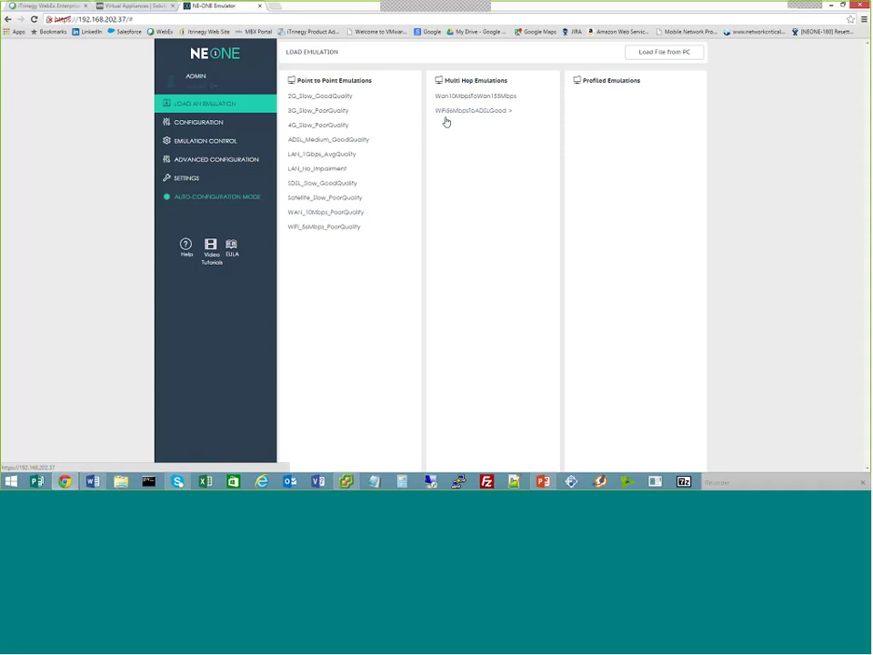
Skip 4G_Slow_PoorQuality and load the LAN_No_Impairment emulation instead
{"action": "left_click", "coordinate": [330, 131]}
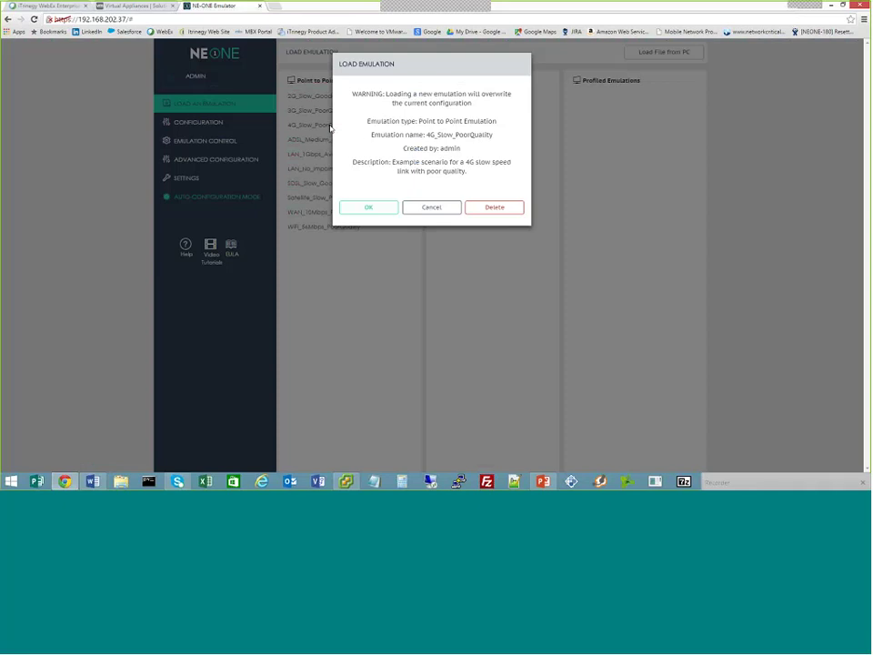
{"action": "left_click", "coordinate": [428, 207]}
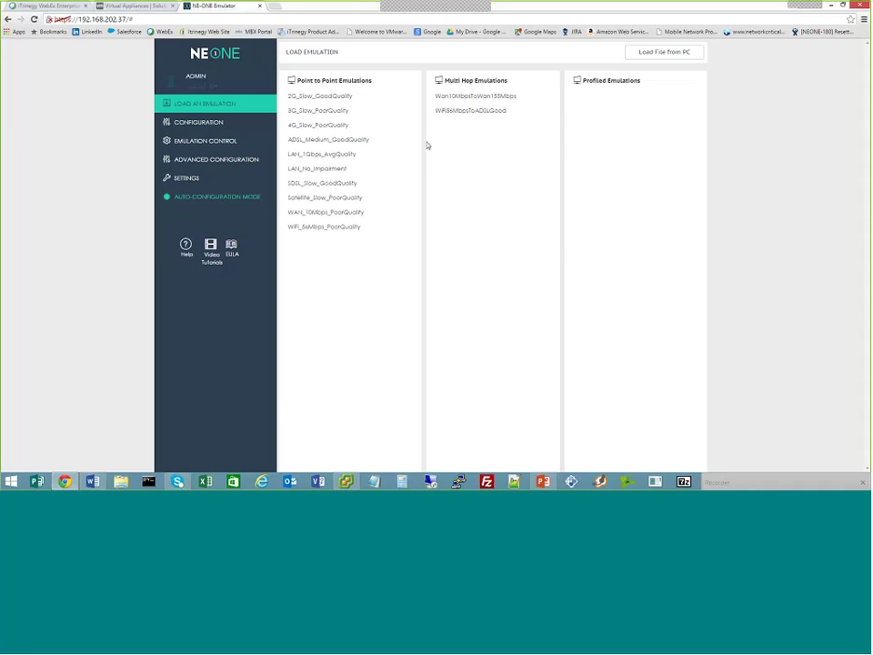
{"action": "left_click", "coordinate": [333, 176]}
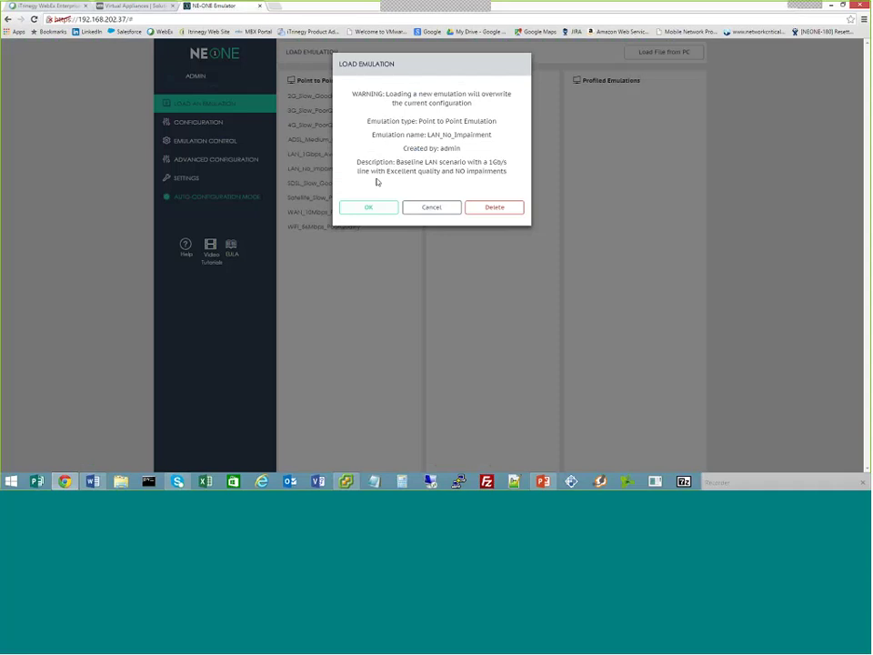
{"action": "left_click", "coordinate": [378, 208]}
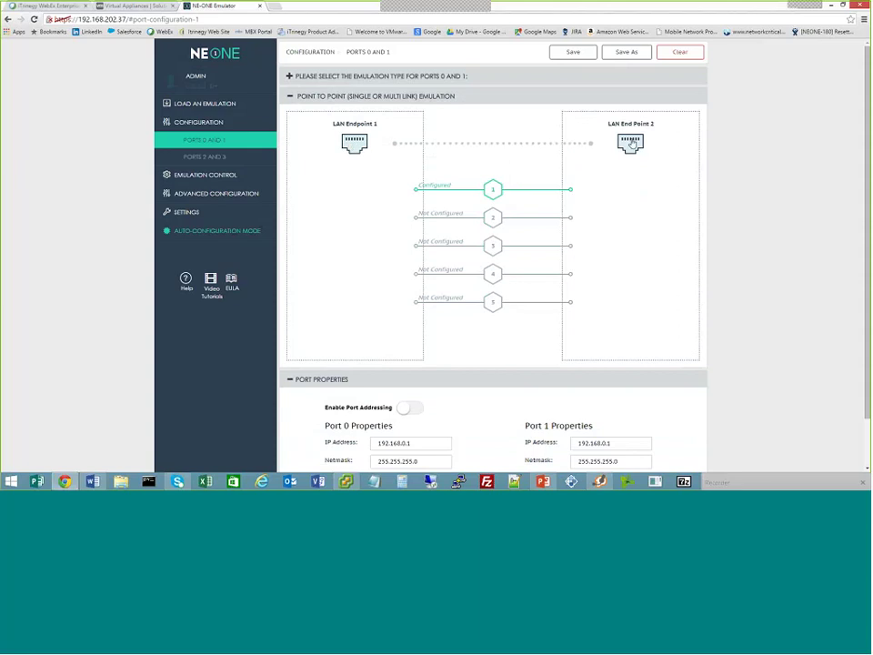
Open LAN Endpoint 1's properties and close them without changes
{"action": "left_click", "coordinate": [357, 144]}
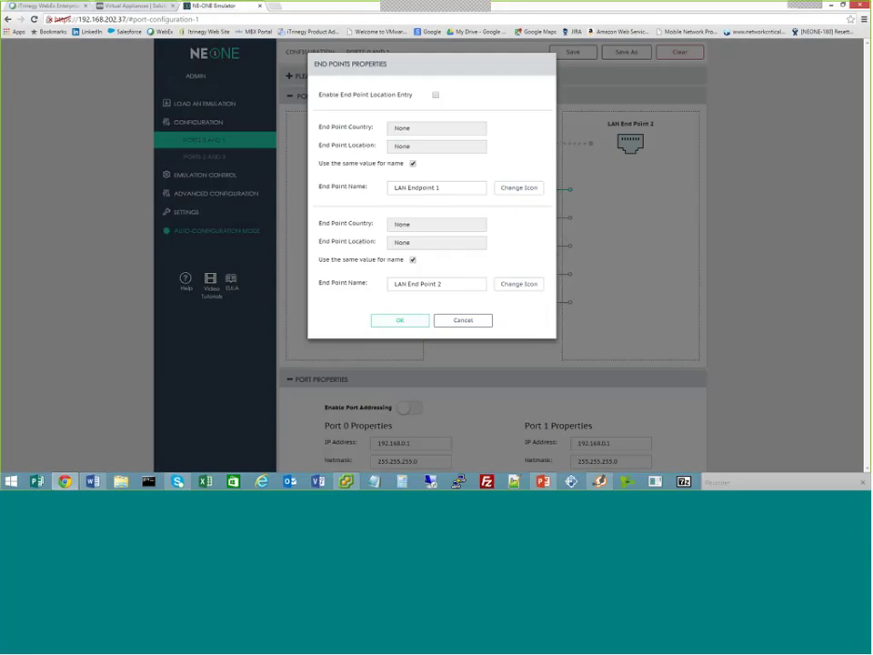
{"action": "left_click", "coordinate": [471, 325]}
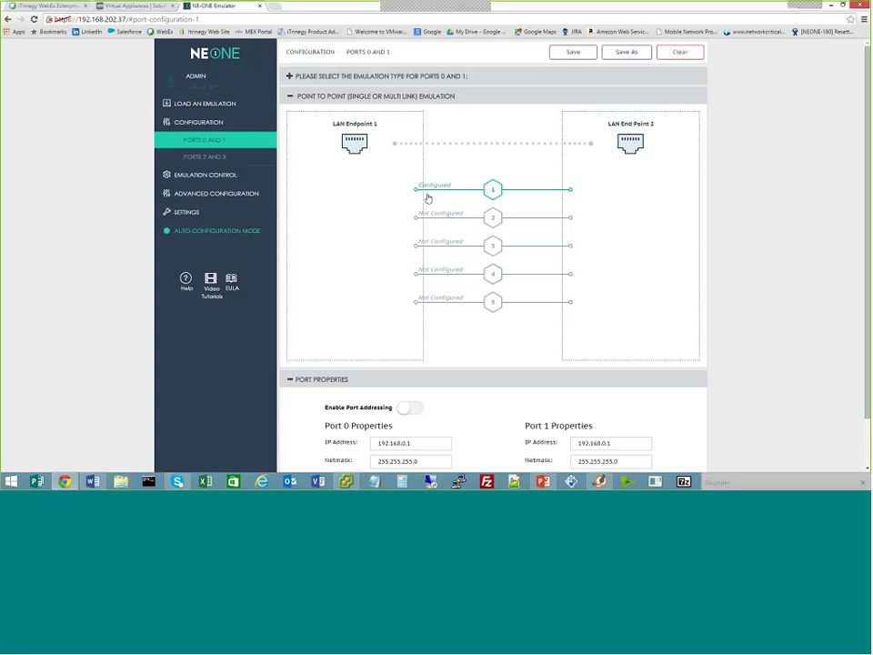
Keep link 1's Link Type as LAN, accept it, and go to Emulation Control
{"action": "left_click", "coordinate": [470, 191]}
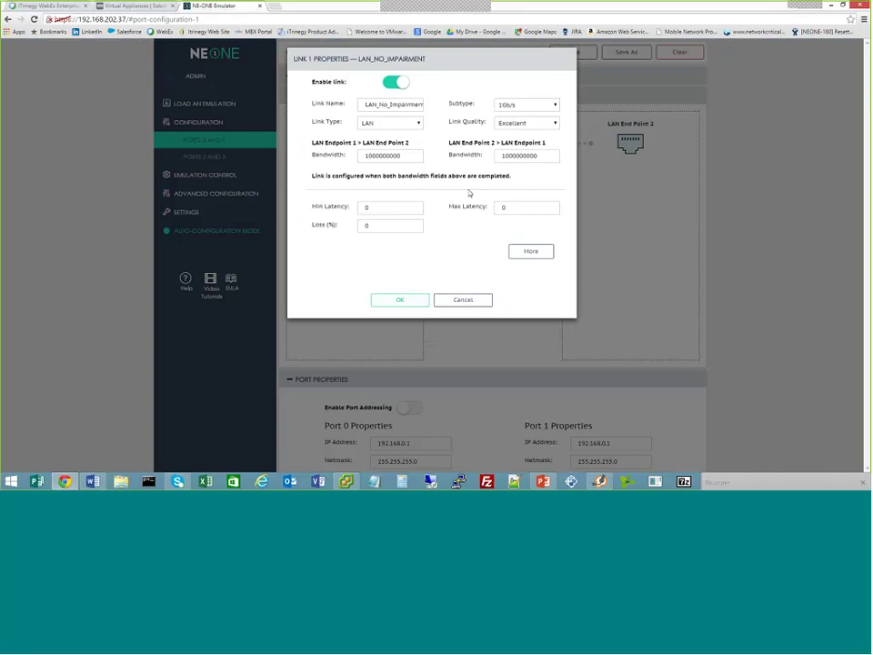
{"action": "left_click_drag", "start_coordinate": [364, 109], "coordinate": [417, 110]}
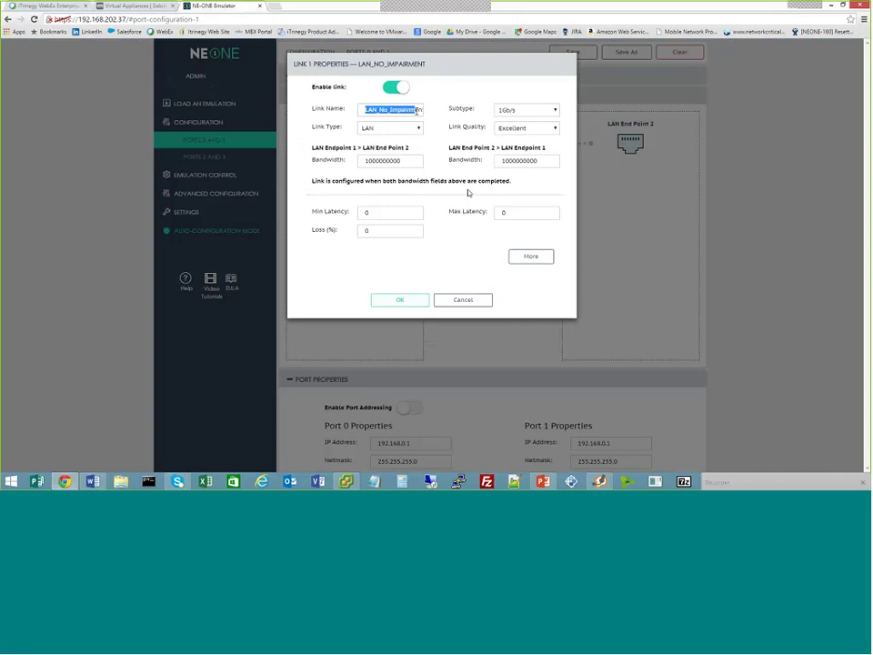
{"action": "left_click", "coordinate": [418, 131]}
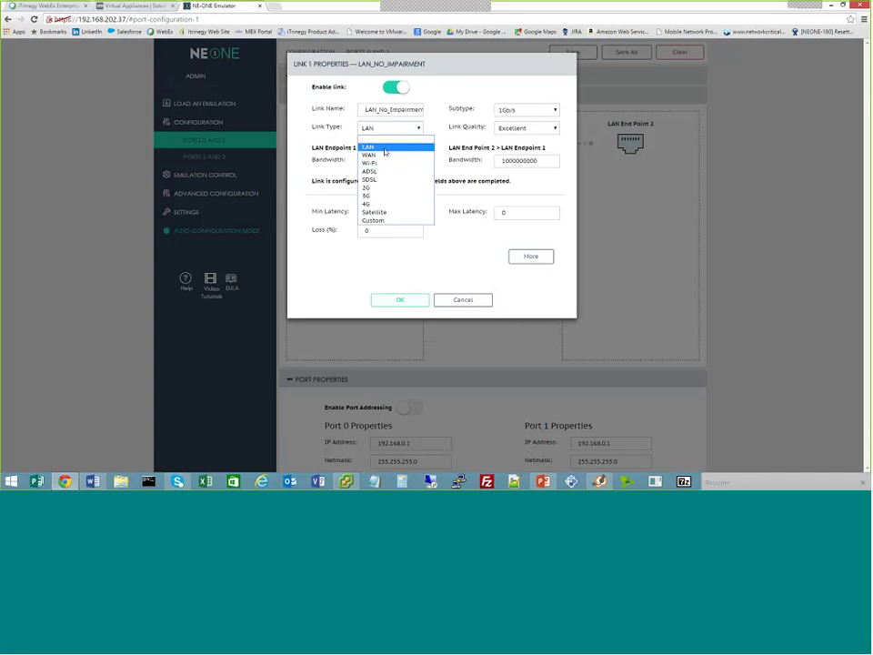
{"action": "left_click", "coordinate": [385, 150]}
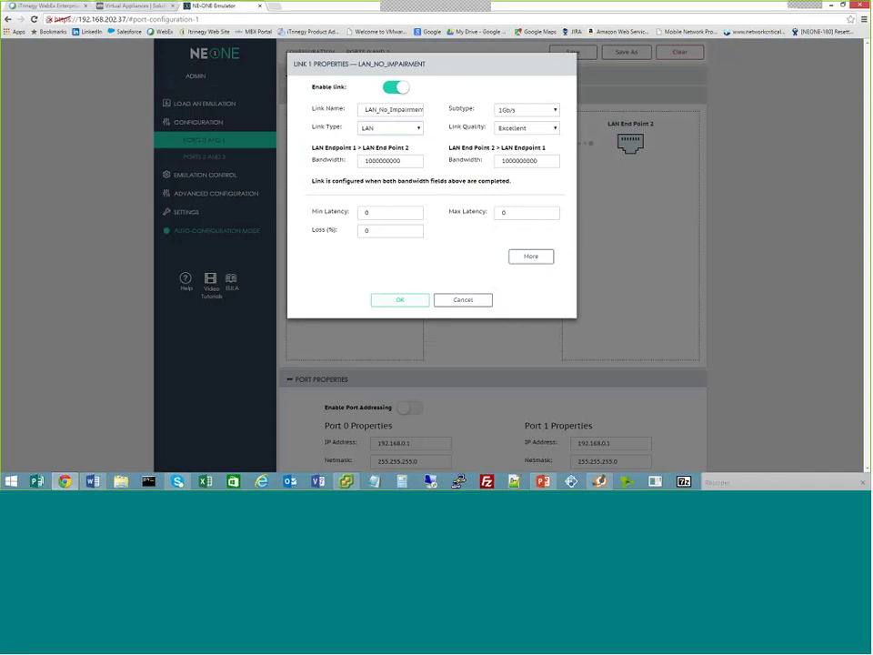
{"action": "left_click", "coordinate": [416, 300]}
{"action": "left_click", "coordinate": [194, 179]}
Start the emulation, confirm the prompt, and switch back to vSphere Client
{"action": "left_click", "coordinate": [626, 52]}
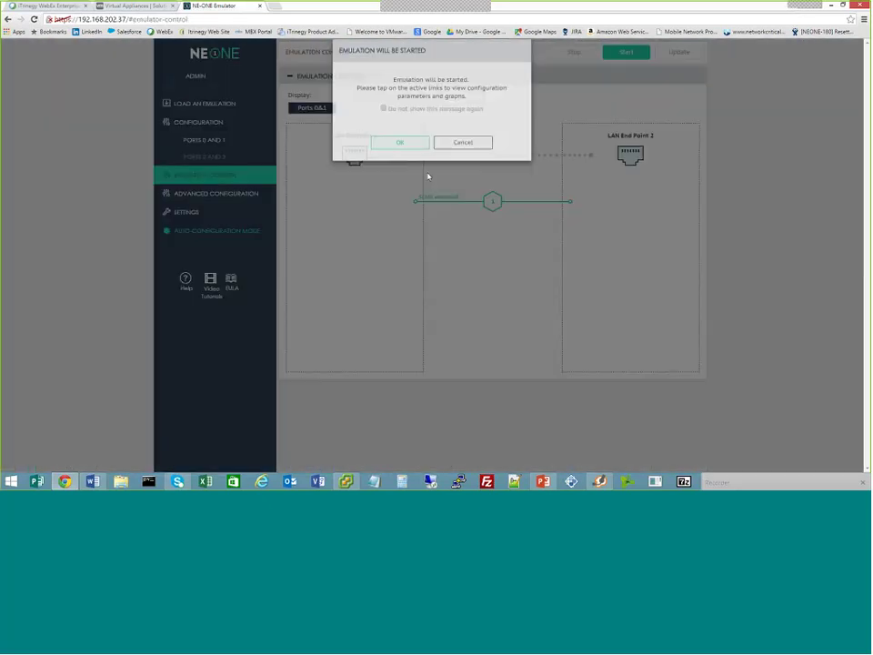
{"action": "left_click", "coordinate": [406, 160]}
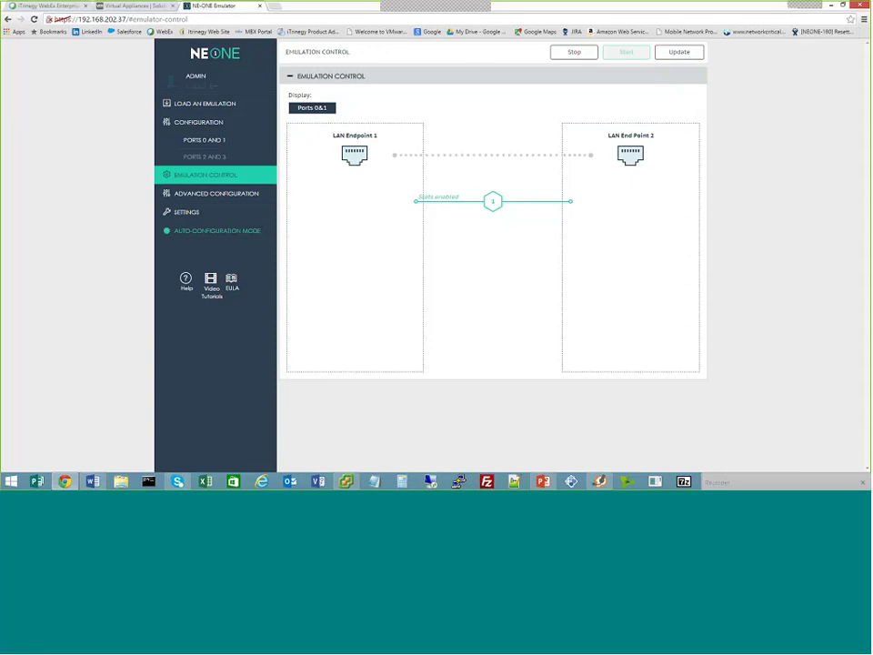
{"action": "key", "text": "alt+Tab"}
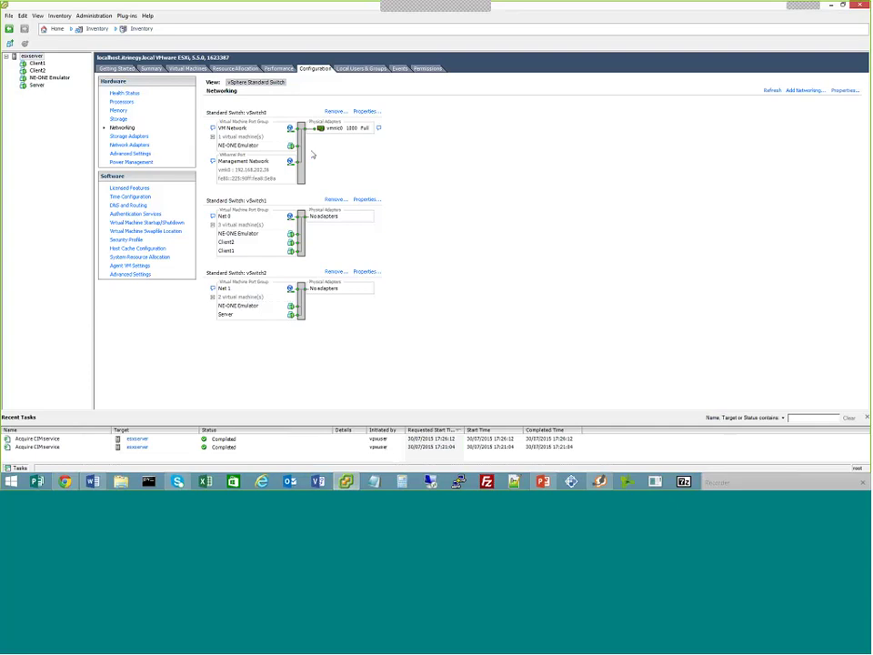
On Client1's console, run 'ping -t server' and get steady replies from 192.168.0.5
{"action": "left_click", "coordinate": [37, 64]}
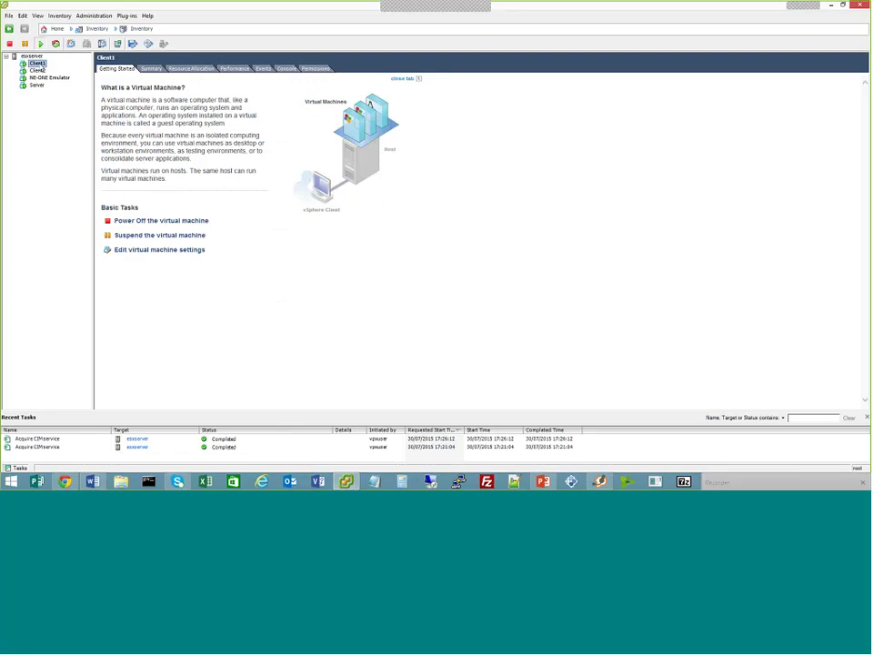
{"action": "left_click", "coordinate": [287, 69]}
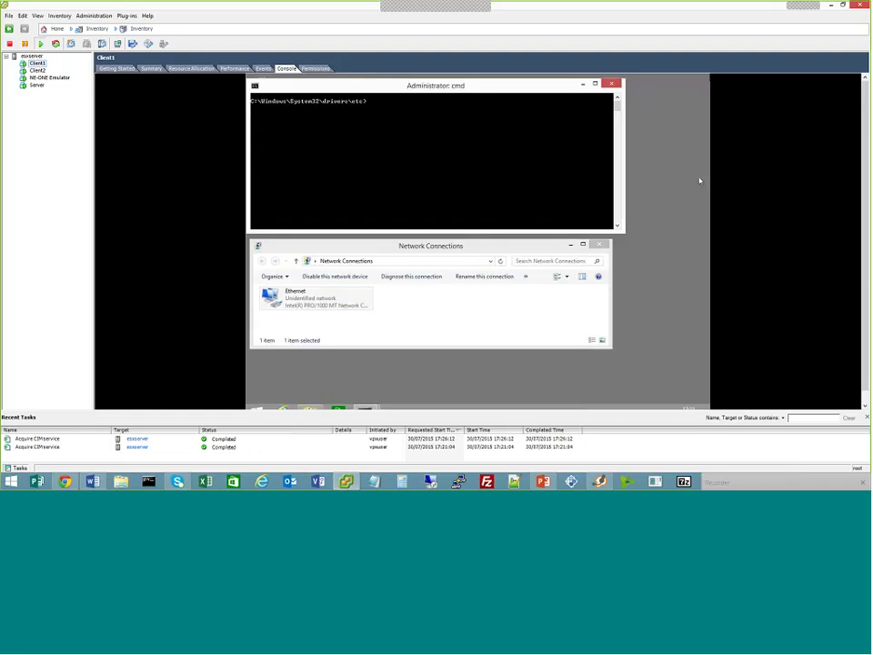
{"action": "mouse_move", "coordinate": [399, 100]}
{"action": "left_mouse_down"}
{"action": "mouse_move", "coordinate": [419, 116]}
{"action": "mouse_move", "coordinate": [409, 100]}
{"action": "mouse_move", "coordinate": [409, 121]}
{"action": "mouse_move", "coordinate": [414, 103]}
{"action": "mouse_move", "coordinate": [389, 85]}
{"action": "left_mouse_up"}
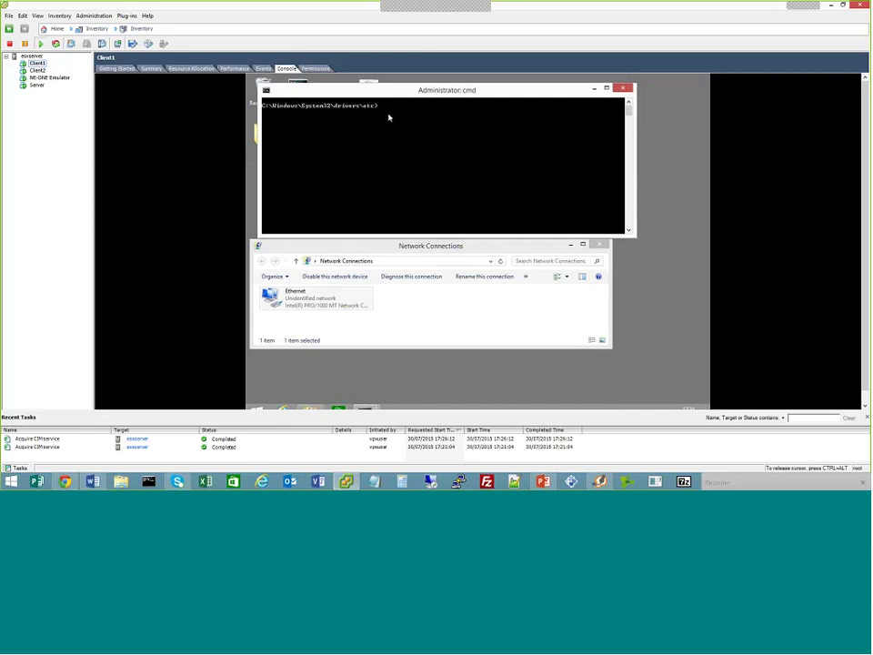
{"action": "type", "text": "ping -t server"}
{"action": "key", "text": "Return"}
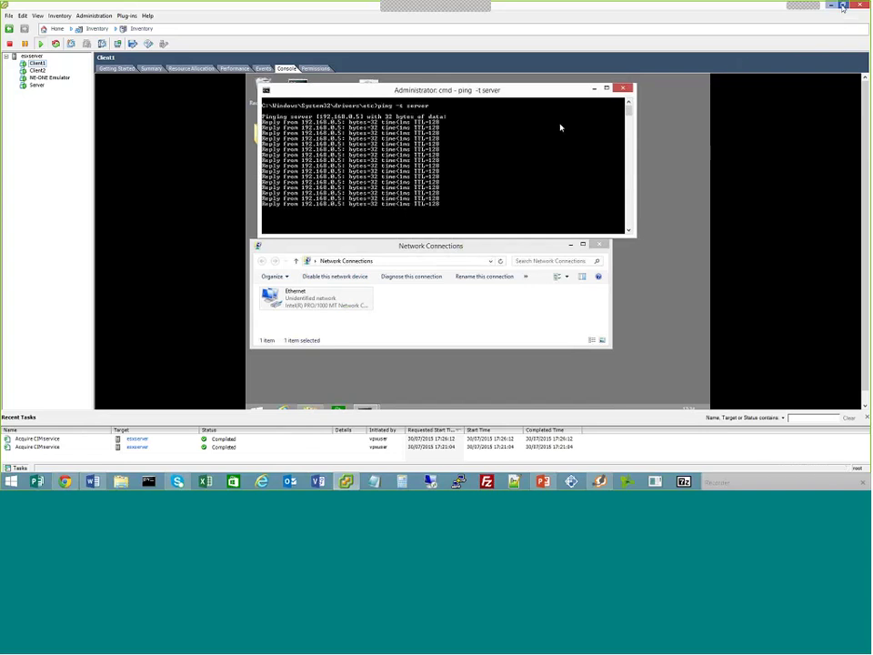
{"action": "left_click", "coordinate": [843, 6]}
Place the vSphere Client and NE-ONE browser windows side by side and show the Ports 0 and 1 configuration
{"action": "left_click_drag", "start_coordinate": [625, 166], "coordinate": [292, 59]}
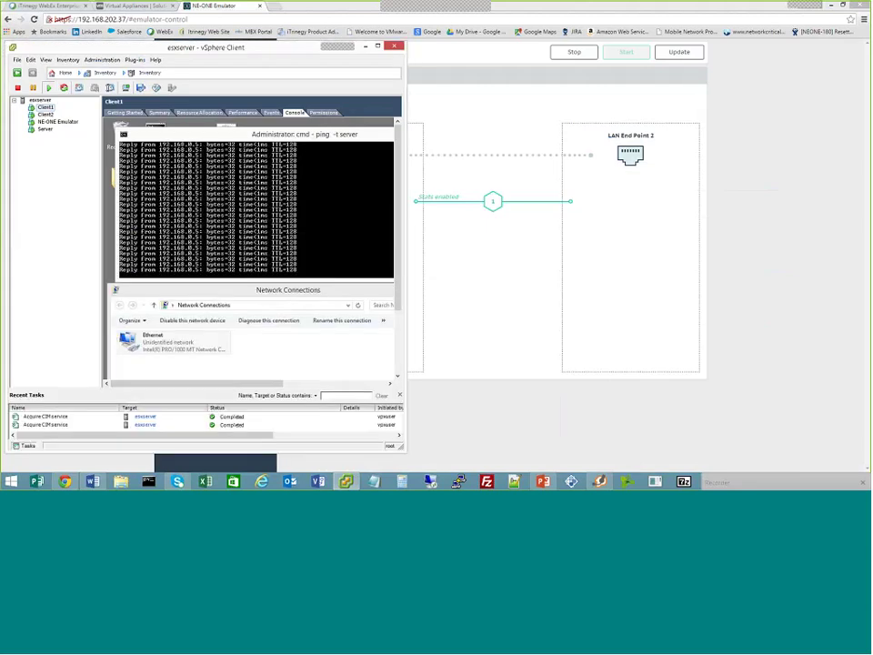
{"action": "left_click_drag", "start_coordinate": [668, 7], "coordinate": [644, 55]}
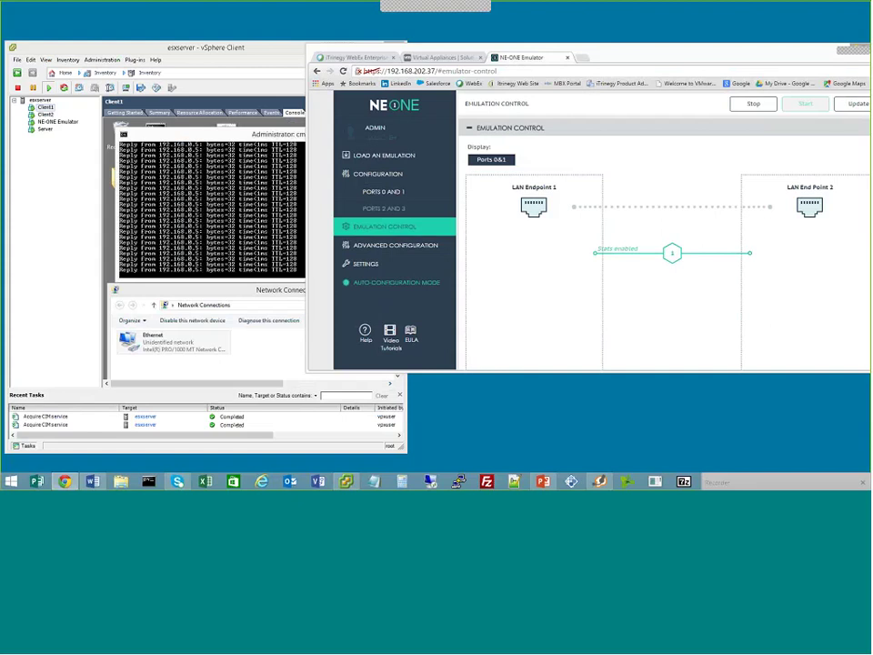
{"action": "left_click_drag", "start_coordinate": [498, 52], "coordinate": [493, 51]}
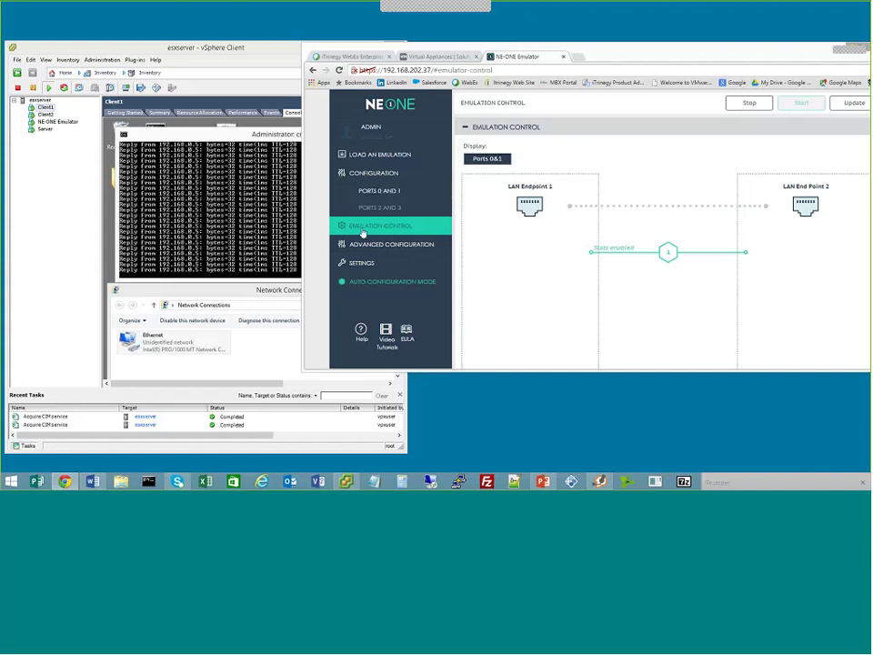
{"action": "left_click", "coordinate": [363, 193]}
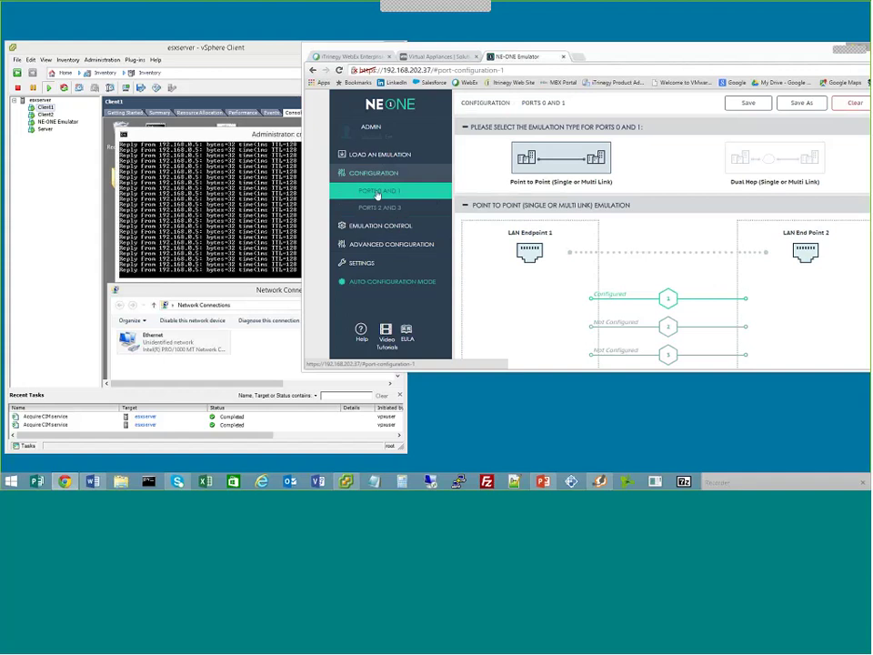
In link 1's properties, enter 5 for Min Latency and 5 for Max Latency (correcting a mistyped 10), then save
{"action": "left_click", "coordinate": [627, 297]}
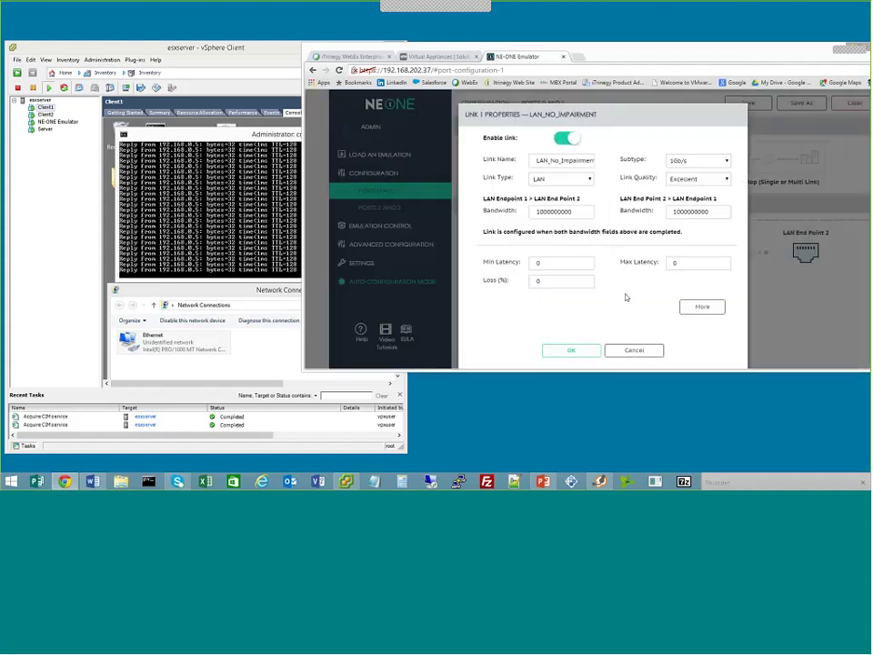
{"action": "double_click", "coordinate": [553, 263]}
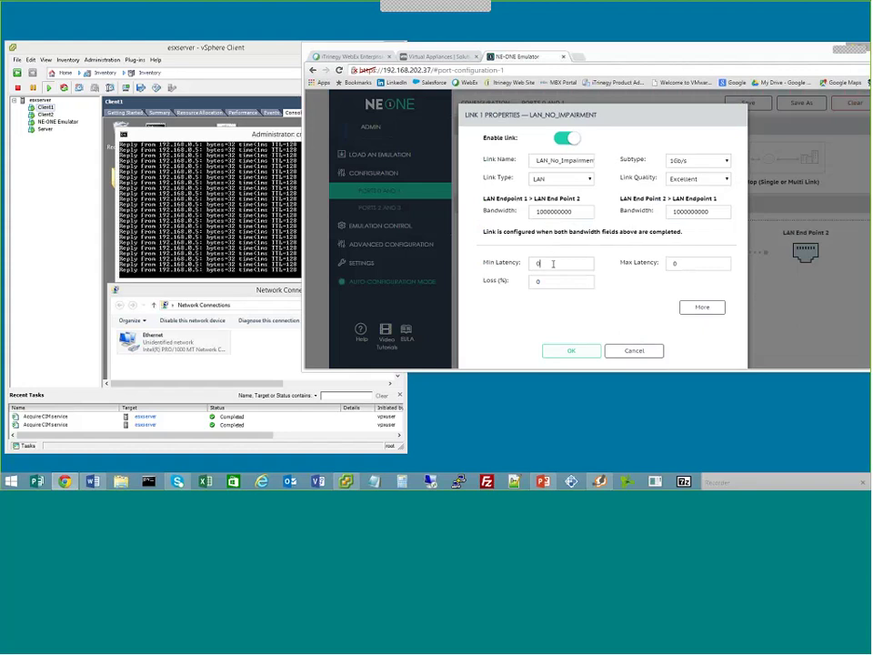
{"action": "left_click", "coordinate": [557, 264]}
{"action": "key", "text": "BackSpace"}
{"action": "type", "text": "5"}
{"action": "double_click", "coordinate": [676, 263]}
{"action": "type", "text": "10"}
{"action": "double_click", "coordinate": [669, 263]}
{"action": "type", "text": "5"}
{"action": "left_click", "coordinate": [572, 350]}
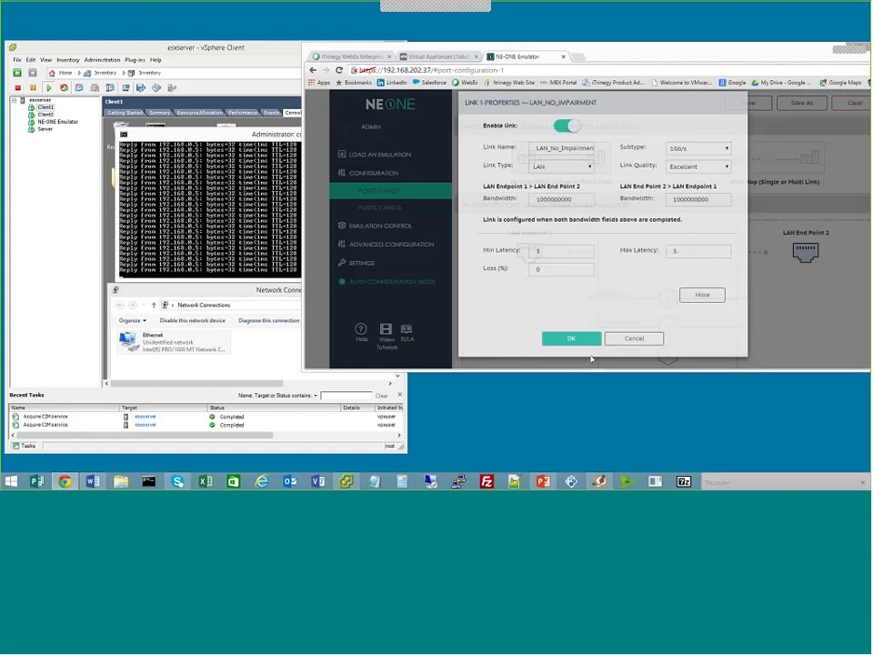
{"action": "left_click", "coordinate": [411, 228]}
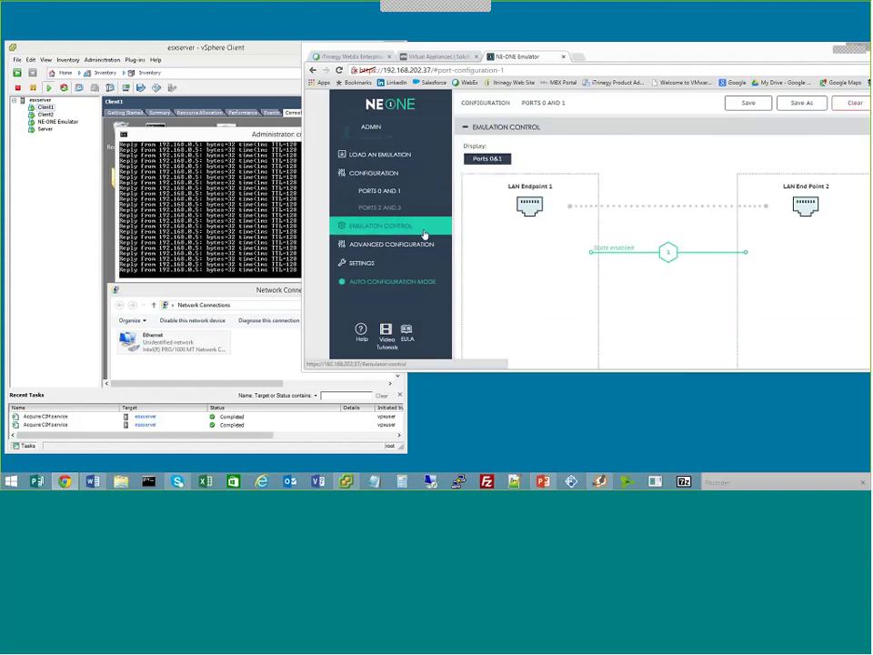
Push the 5 ms latency change to the running emulation and confirm the update
{"action": "left_click", "coordinate": [851, 103]}
{"action": "left_click", "coordinate": [575, 189]}
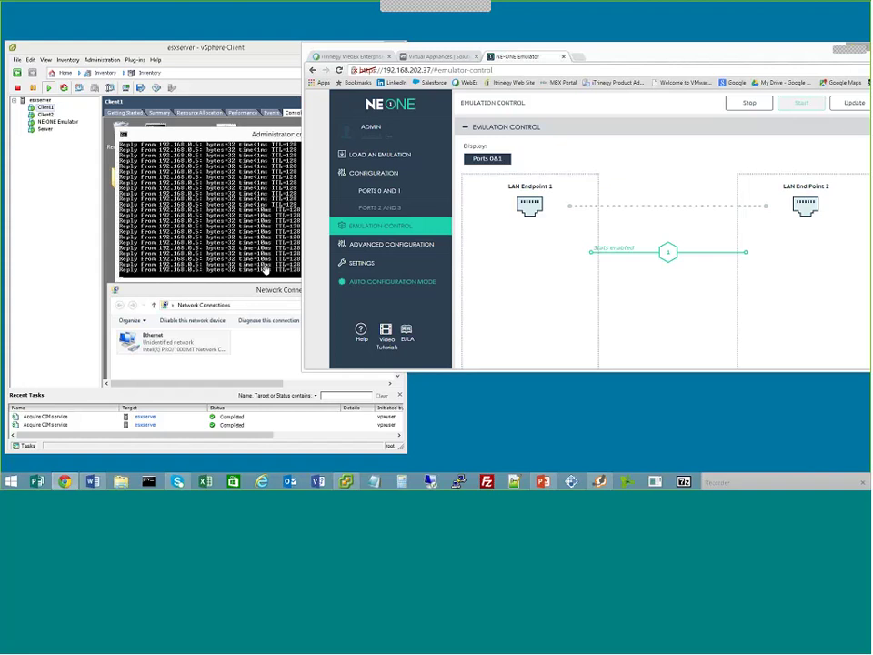
{"action": "left_click", "coordinate": [389, 195]}
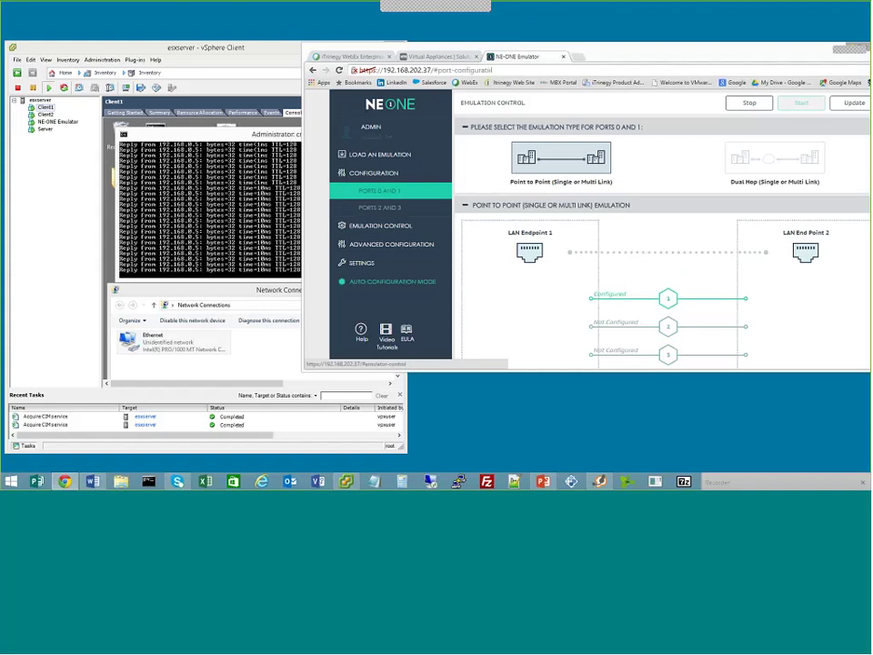
{"action": "double_click", "coordinate": [538, 284]}
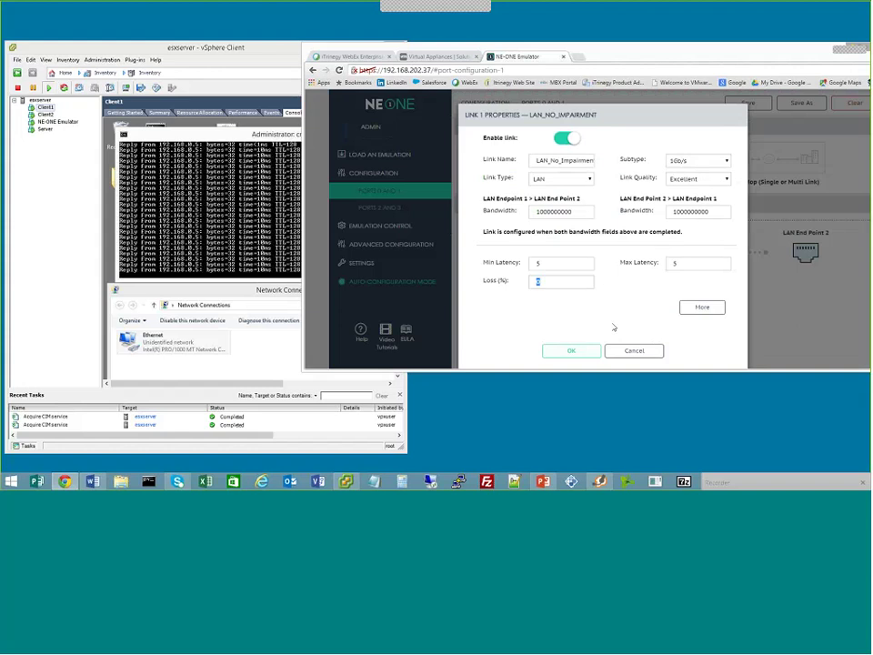
{"action": "type", "text": "20"}
{"action": "left_click", "coordinate": [571, 350]}
{"action": "left_click", "coordinate": [406, 228]}
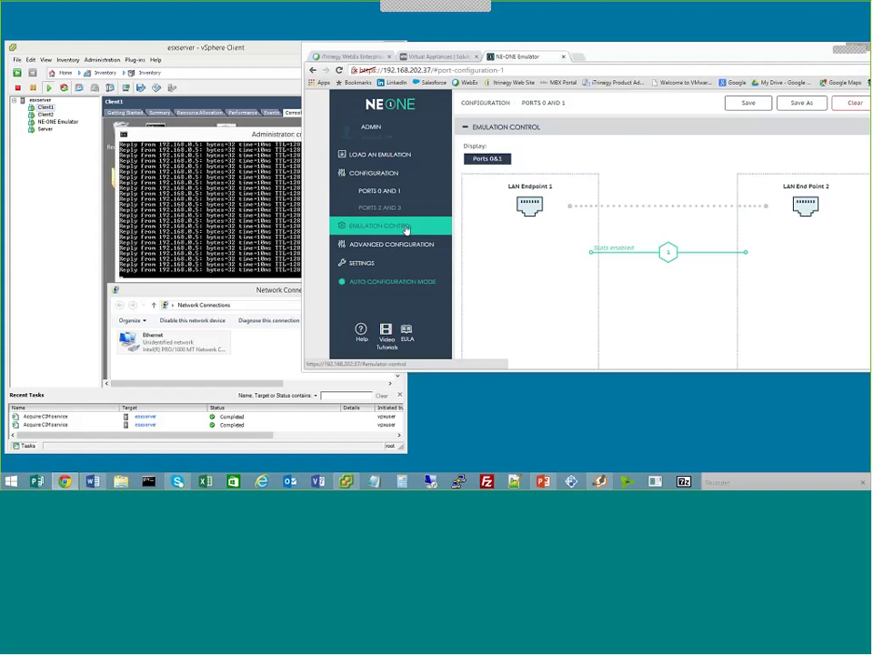
{"action": "left_click", "coordinate": [407, 227]}
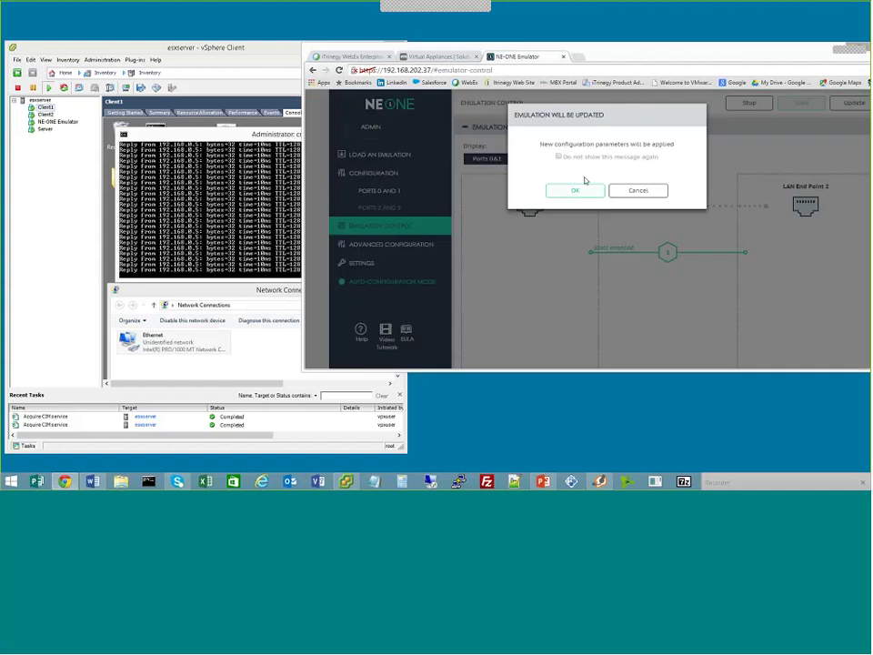
{"action": "left_click", "coordinate": [579, 191]}
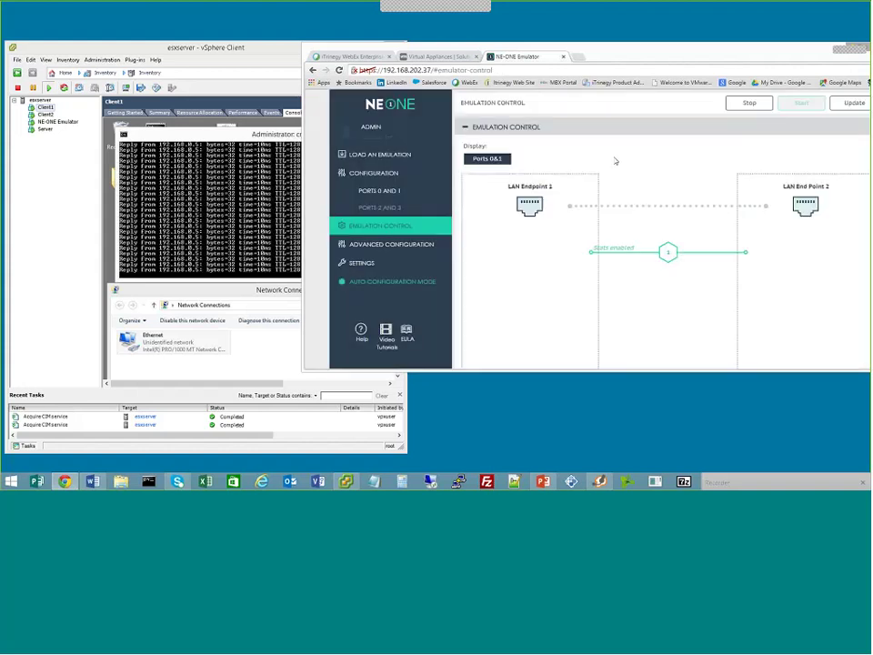
{"action": "left_click", "coordinate": [278, 230]}
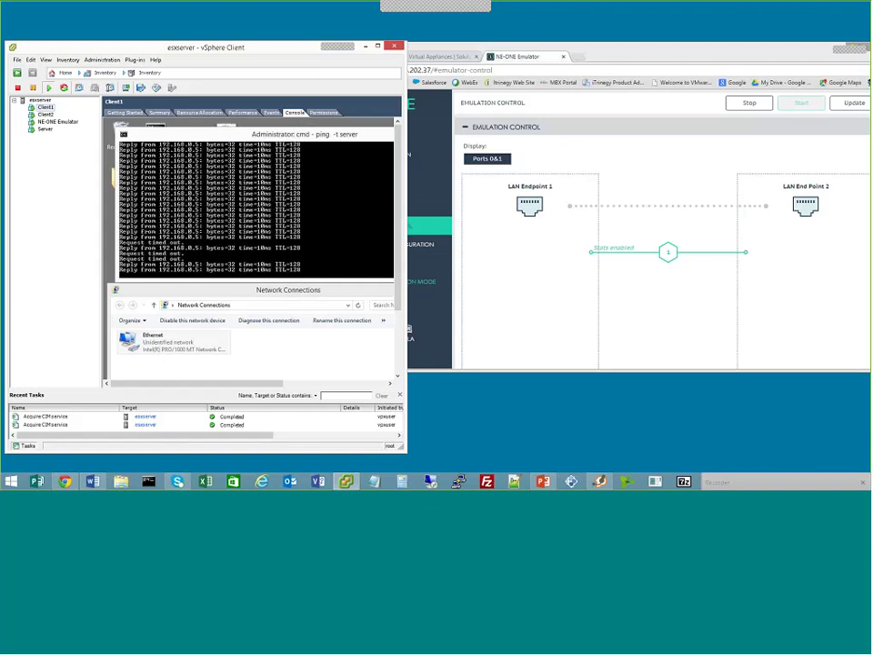
{"action": "left_click", "coordinate": [543, 153]}
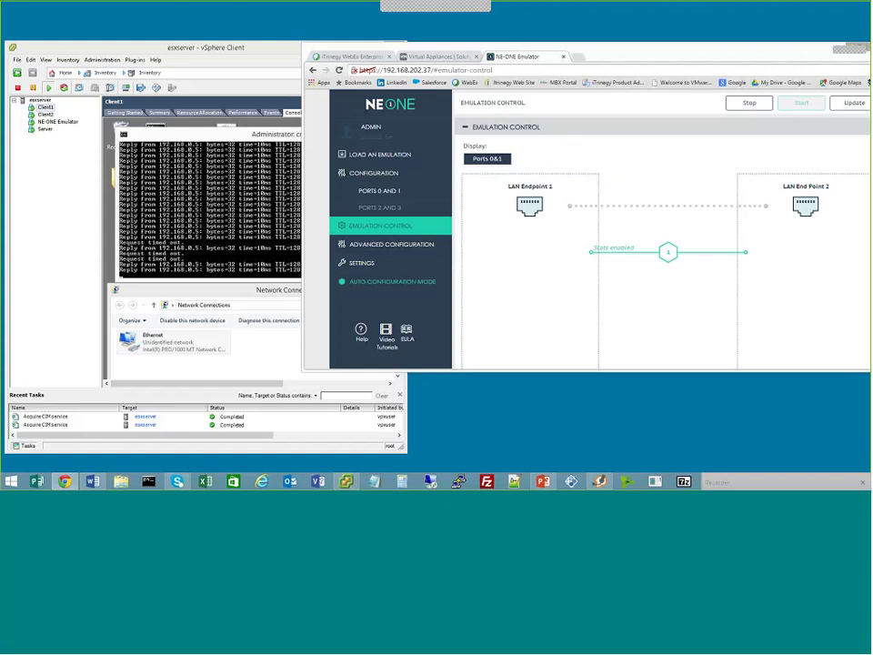
Open link 1's properties under Ports 0 and 1 and rename the link to 3G
{"action": "left_click", "coordinate": [393, 192]}
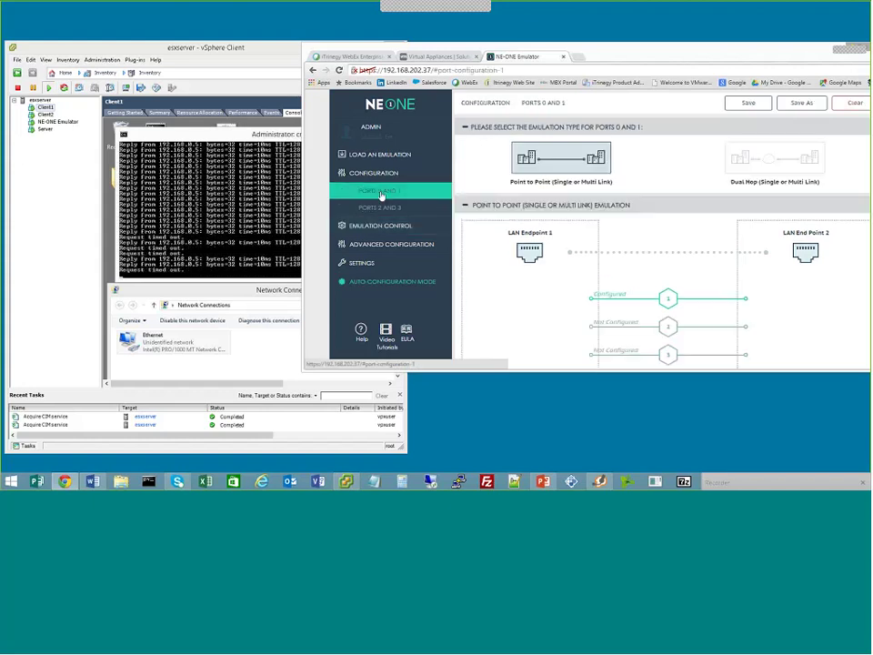
{"action": "left_click_drag", "start_coordinate": [505, 382], "coordinate": [518, 405]}
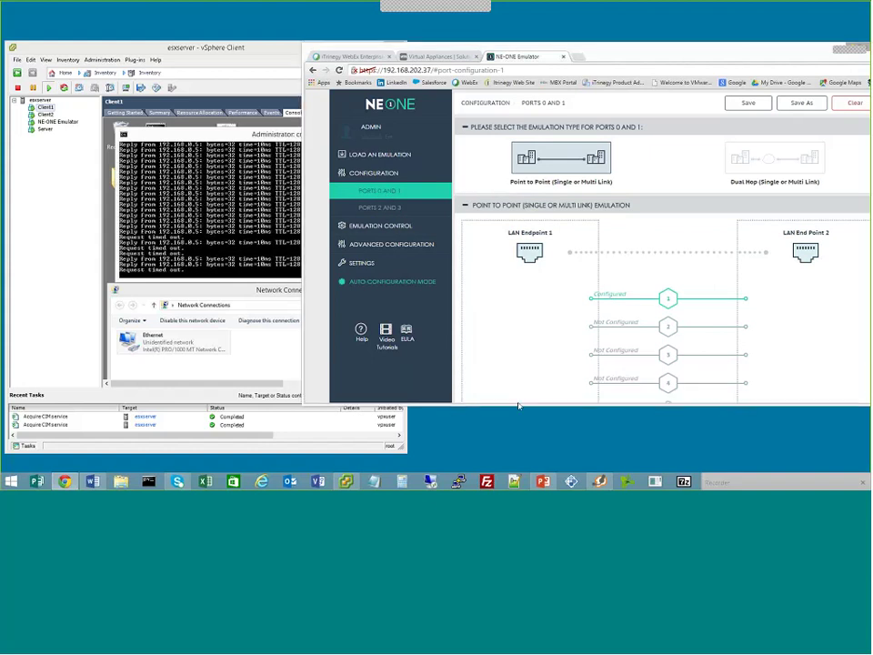
{"action": "left_click", "coordinate": [615, 300]}
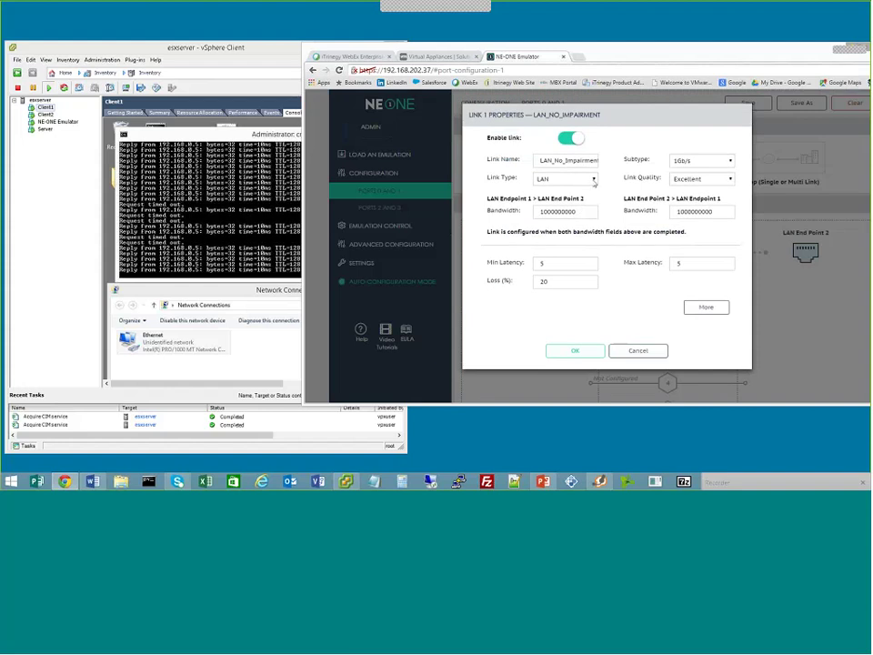
{"action": "left_click_drag", "start_coordinate": [540, 160], "coordinate": [621, 159]}
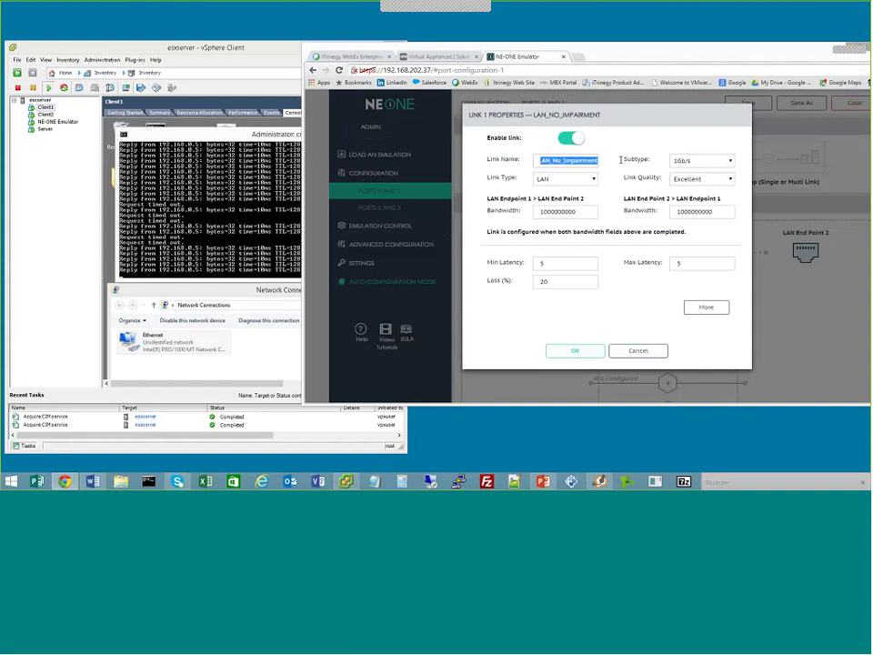
{"action": "key", "text": "shift+Left"}
{"action": "key", "text": "shift+Left"}
{"action": "key", "text": "shift+Left"}
{"action": "key", "text": "shift+Left"}
{"action": "key", "text": "shift+Left"}
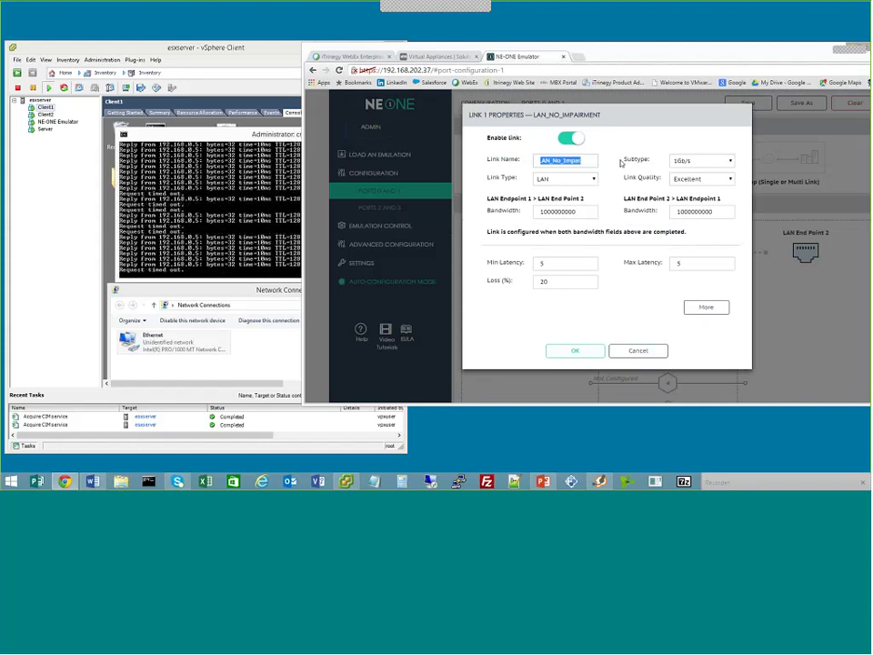
{"action": "type", "text": "1G"}
Set link 1 to Link Type 3G, Subtype Medium and Link Quality Good to load its presets
{"action": "left_click", "coordinate": [594, 179]}
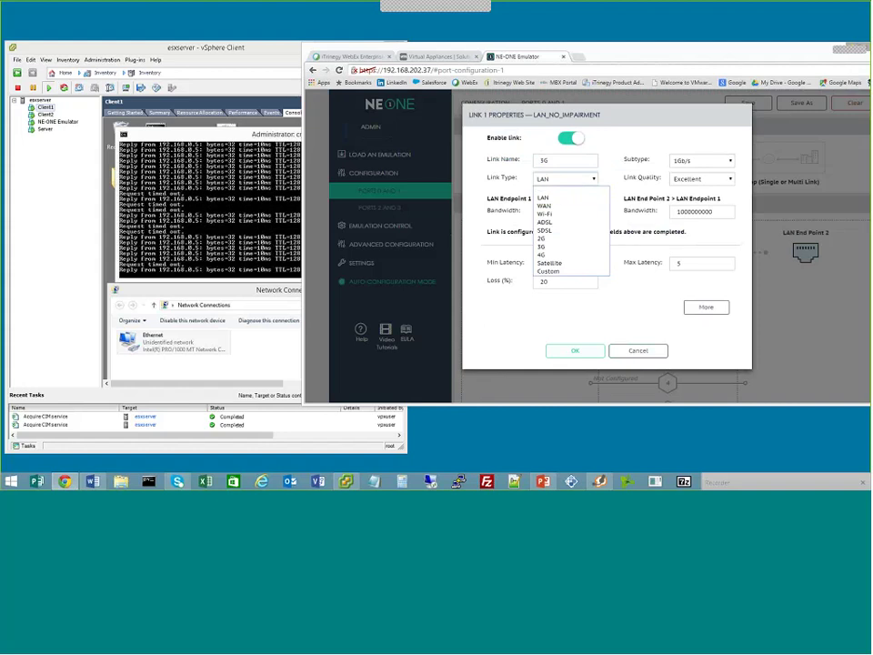
{"action": "left_click", "coordinate": [544, 246]}
{"action": "left_click", "coordinate": [684, 166]}
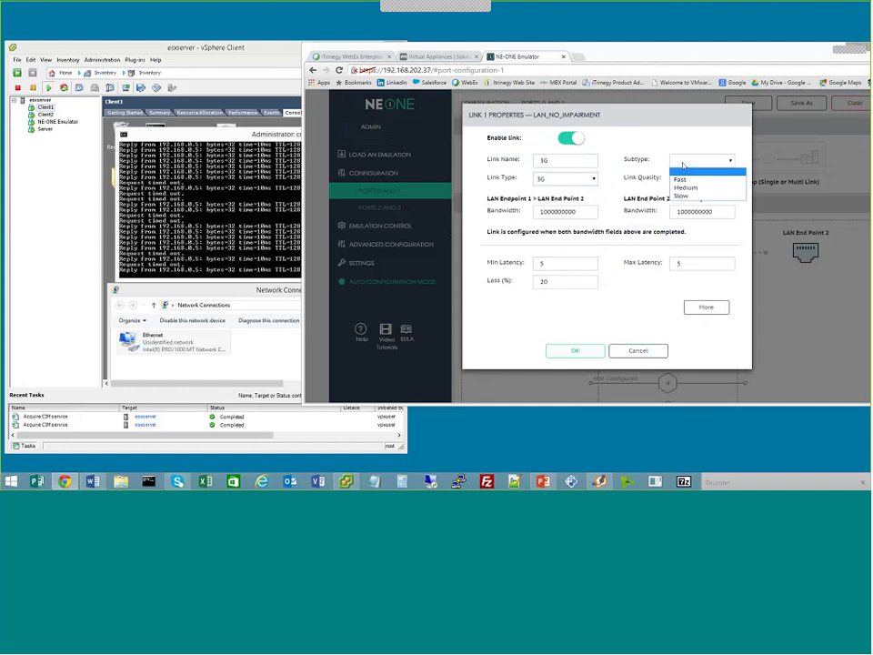
{"action": "left_click", "coordinate": [685, 187]}
{"action": "left_click", "coordinate": [689, 181]}
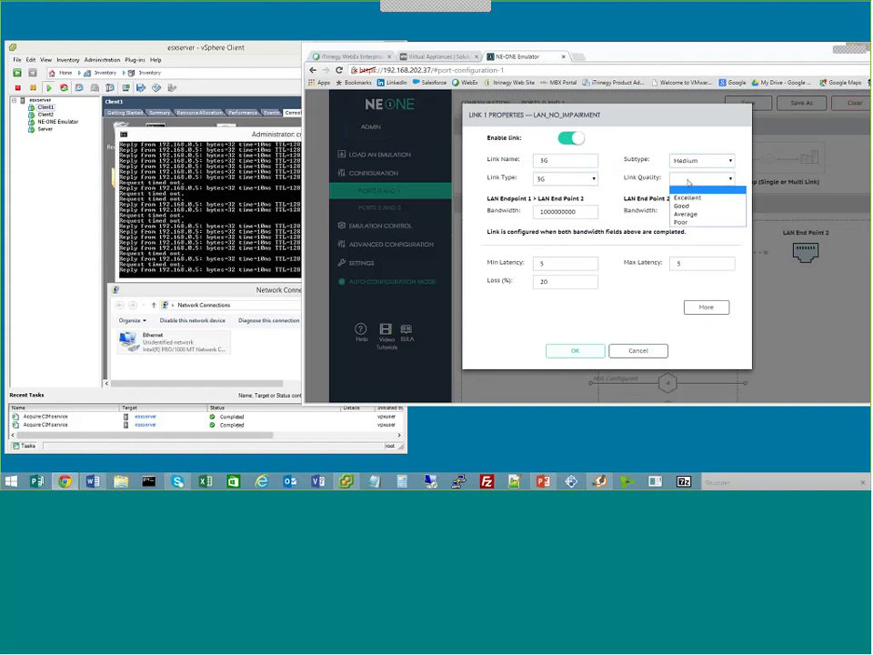
{"action": "left_click", "coordinate": [682, 206]}
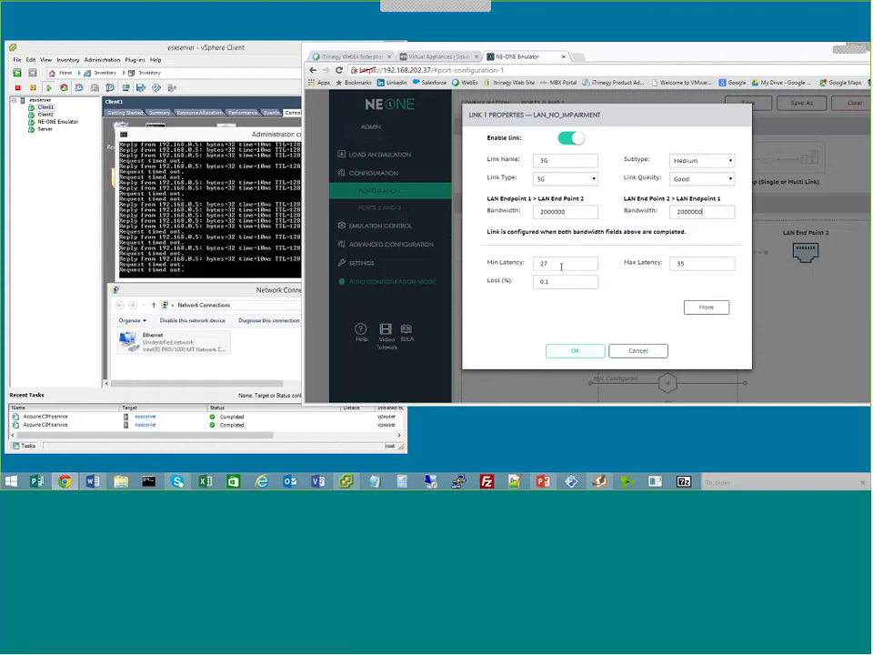
Bring Client1's console to the front
{"action": "mouse_move", "coordinate": [561, 263]}
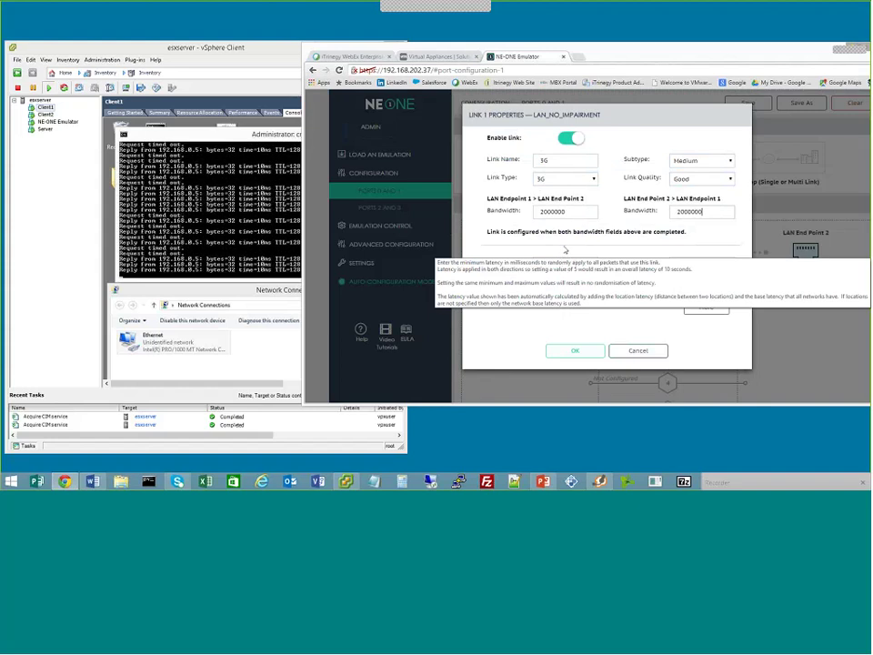
{"action": "mouse_move", "coordinate": [560, 210]}
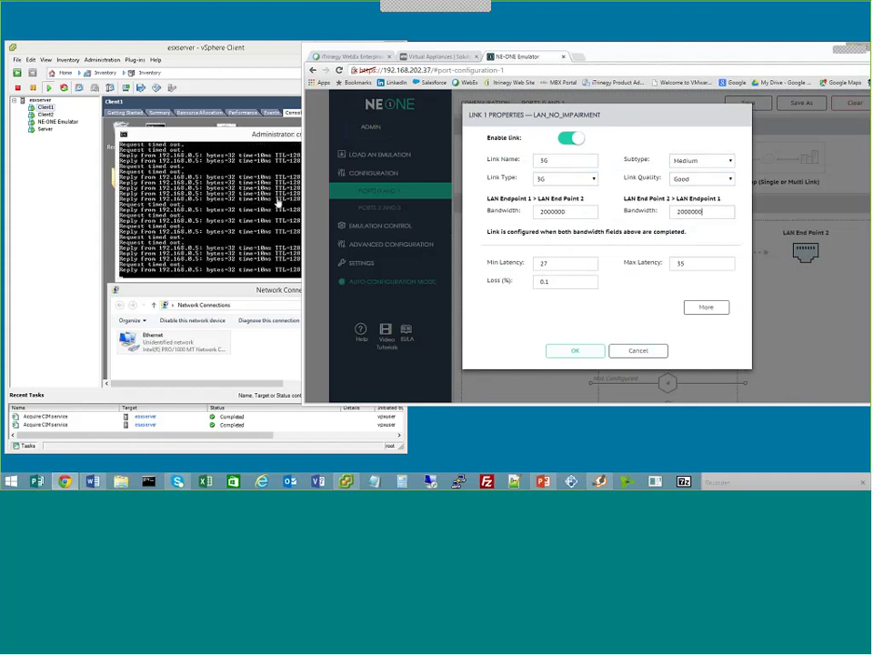
{"action": "left_click", "coordinate": [278, 205]}
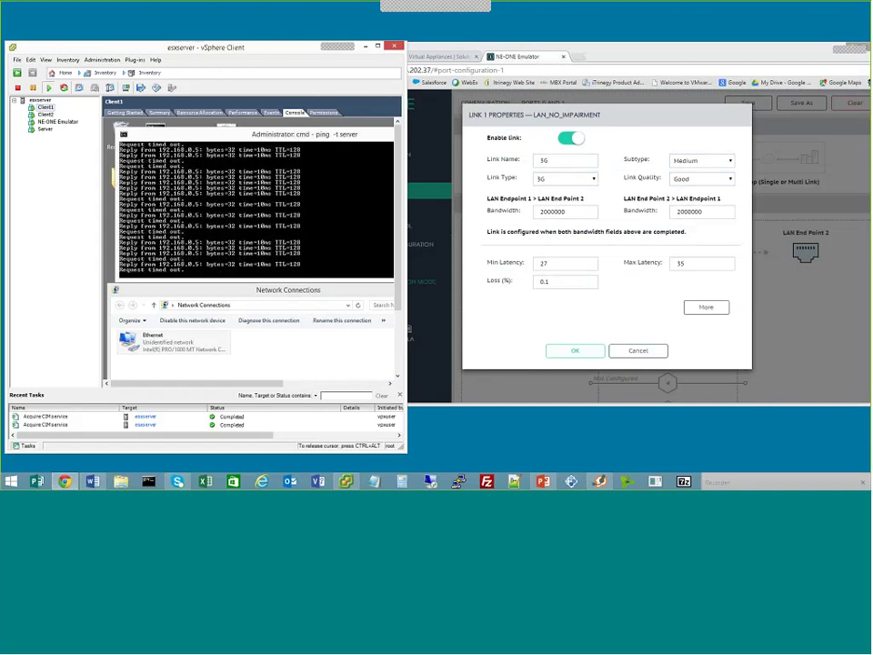
Stop Client1's ping with Ctrl+C and run ipconfig to show its IPv4 address 192.168.0.100
{"action": "key", "text": "ctrl+c"}
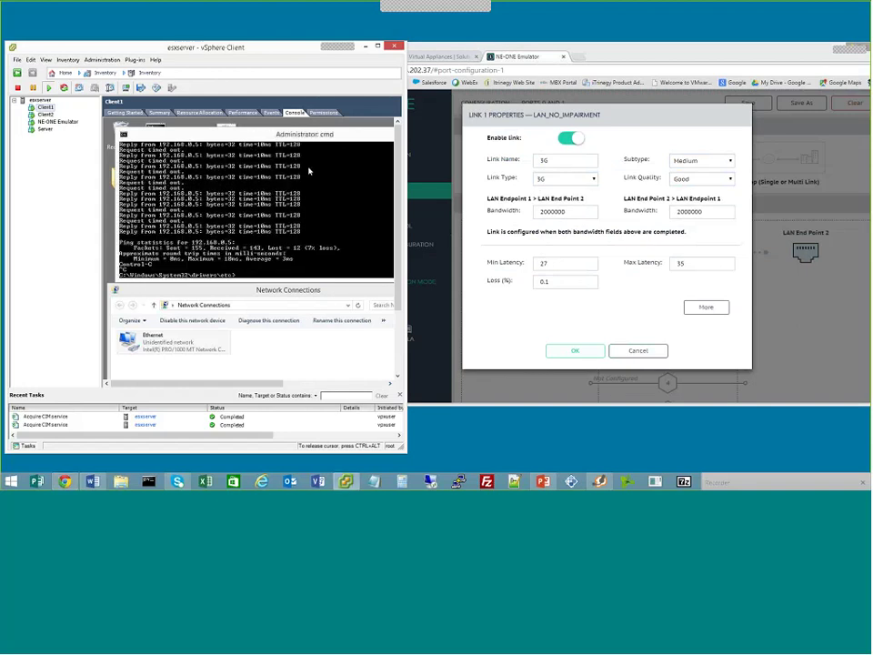
{"action": "type", "text": "ipconfig"}
{"action": "key", "text": "BackSpace"}
{"action": "key", "text": "BackSpace"}
{"action": "key", "text": "BackSpace"}
{"action": "type", "text": "fig"}
{"action": "key", "text": "Return"}
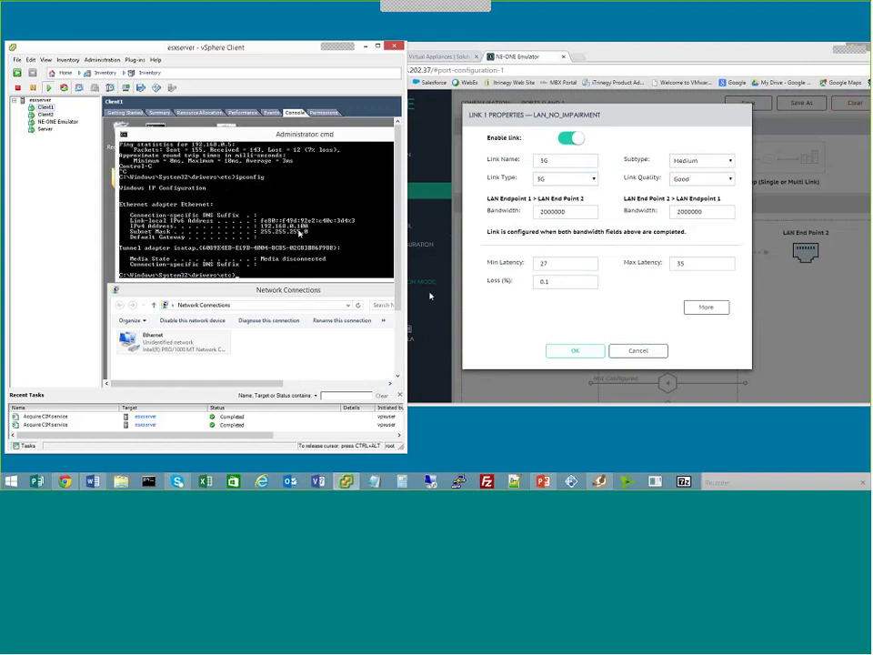
Enter 192.168.0.100 as link 1's Link Qualification Criteria IP address and save the link
{"action": "left_click", "coordinate": [706, 309]}
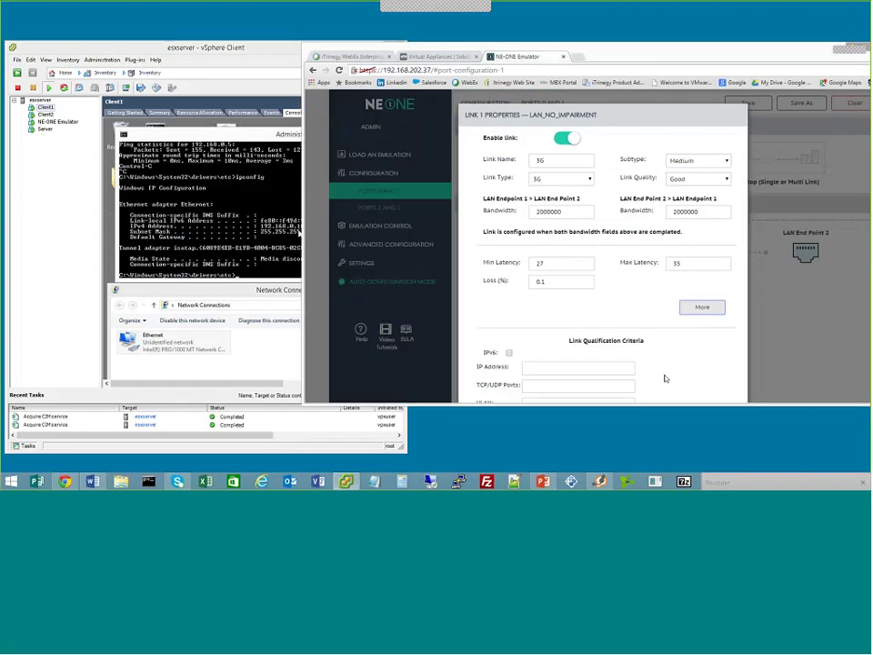
{"action": "left_click_drag", "start_coordinate": [665, 405], "coordinate": [665, 465]}
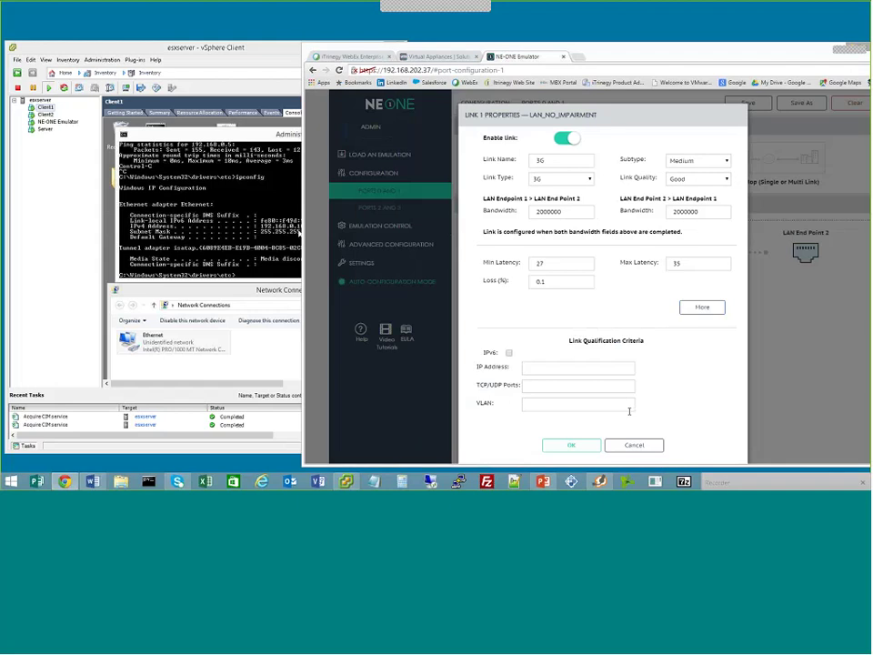
{"action": "left_click", "coordinate": [579, 367]}
{"action": "type", "text": "192.168.0.100"}
{"action": "mouse_move", "coordinate": [550, 383]}
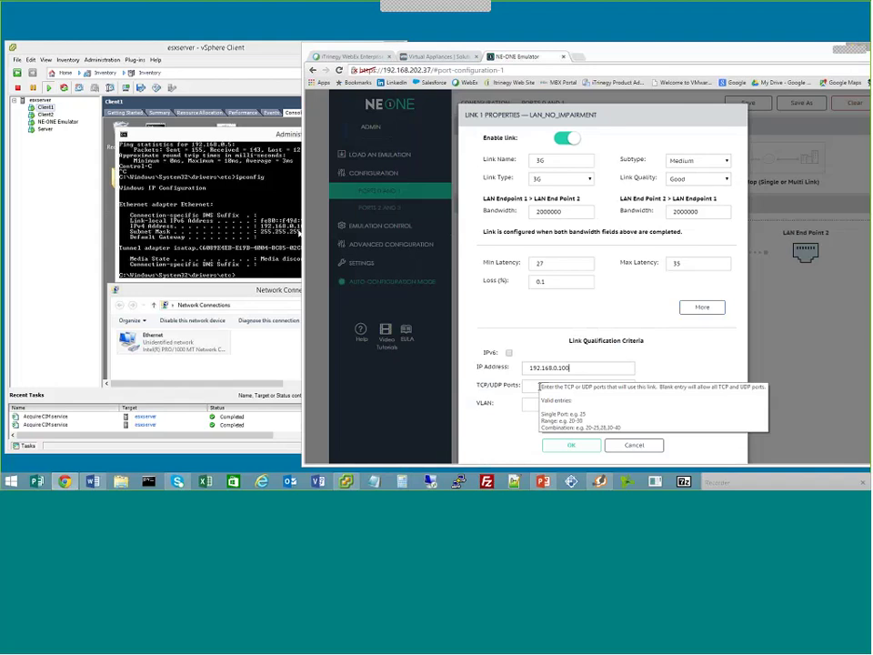
{"action": "mouse_move", "coordinate": [526, 405]}
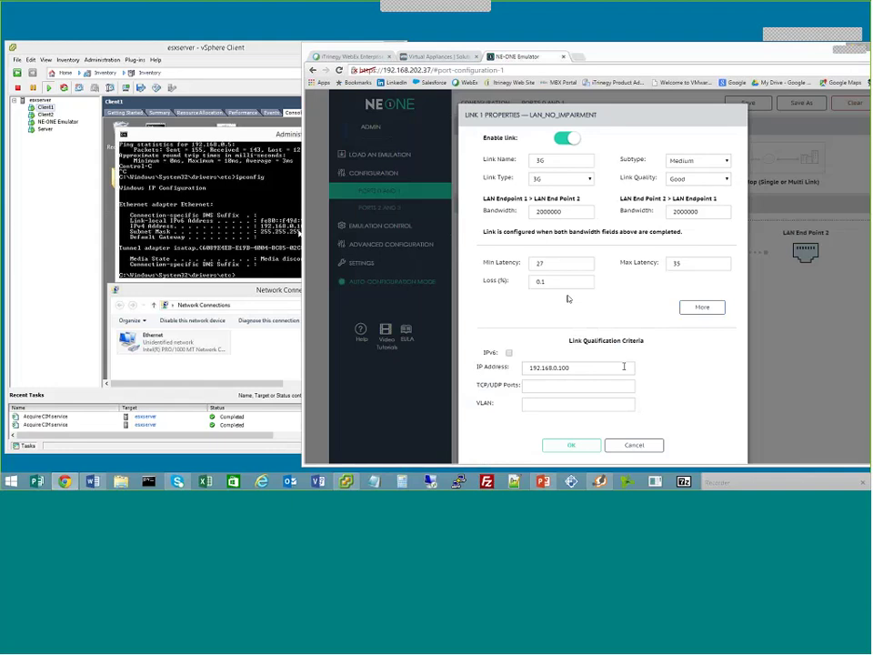
{"action": "mouse_move", "coordinate": [576, 370]}
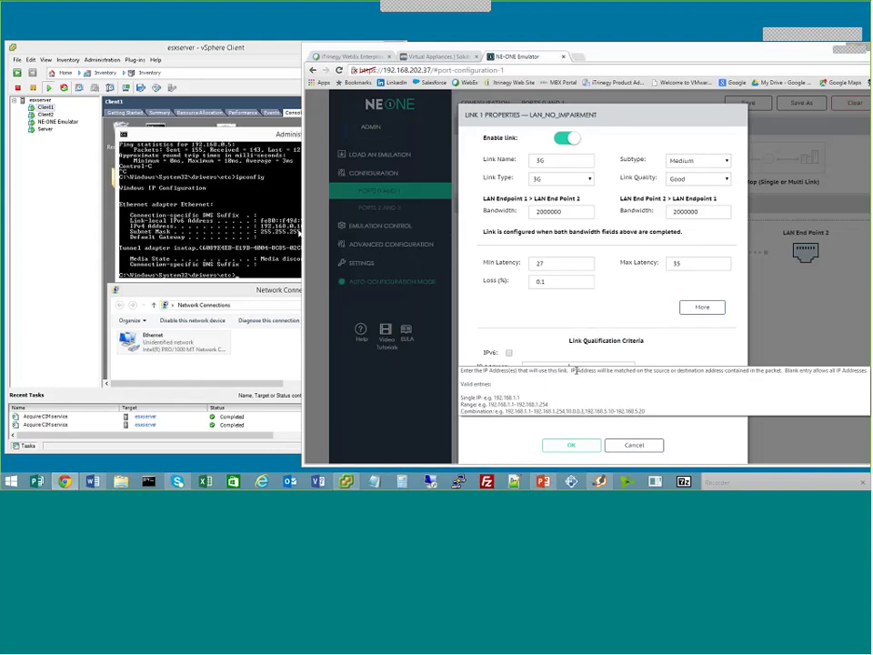
{"action": "left_click", "coordinate": [578, 446]}
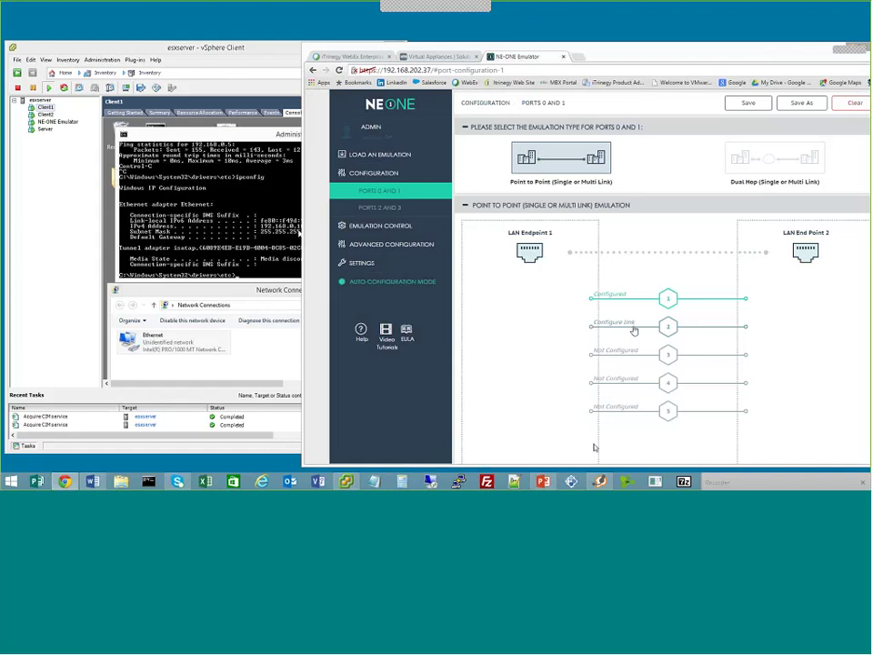
Name link 2 '4G' and make it a 4G Fast link with Excellent quality presets
{"action": "left_click", "coordinate": [636, 328]}
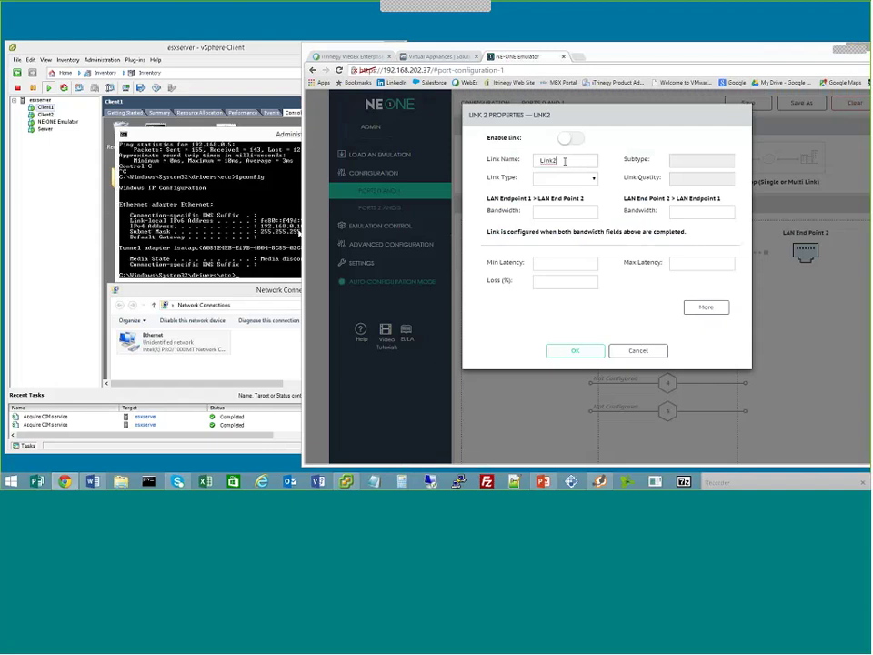
{"action": "double_click", "coordinate": [565, 161]}
{"action": "type", "text": "4G"}
{"action": "left_click", "coordinate": [566, 179]}
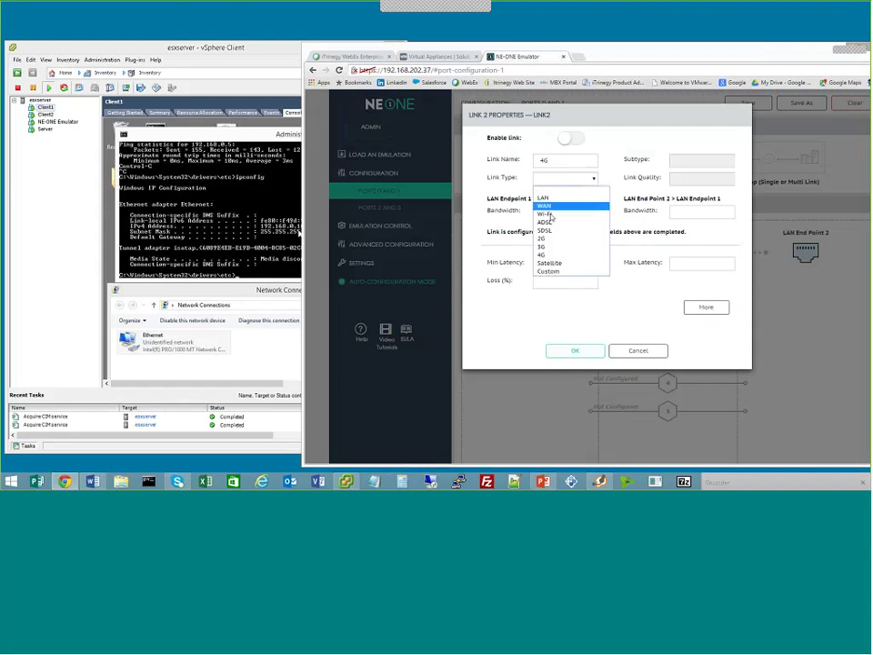
{"action": "left_click", "coordinate": [544, 254]}
{"action": "left_click", "coordinate": [702, 161]}
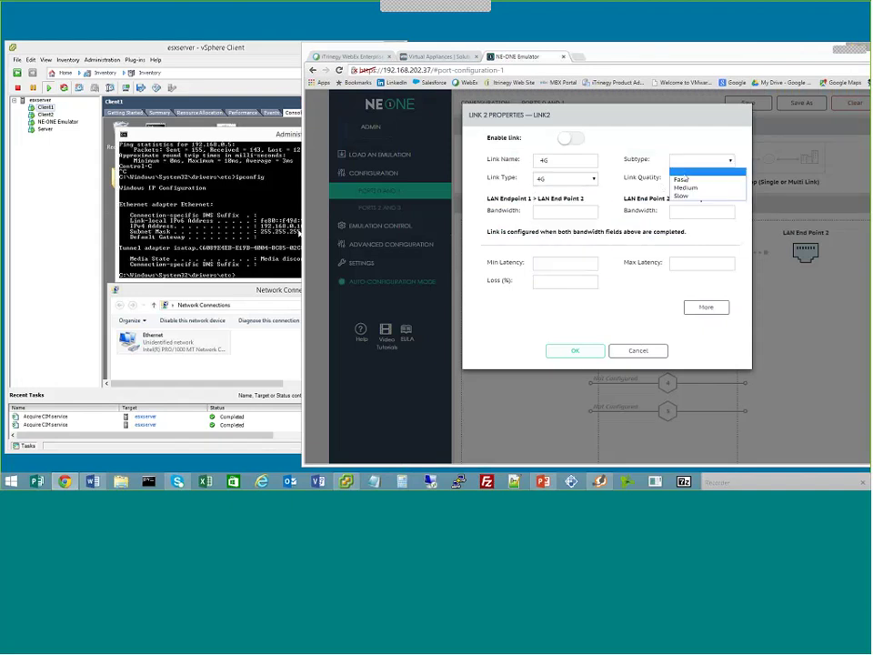
{"action": "left_click", "coordinate": [687, 184]}
{"action": "left_click", "coordinate": [687, 184]}
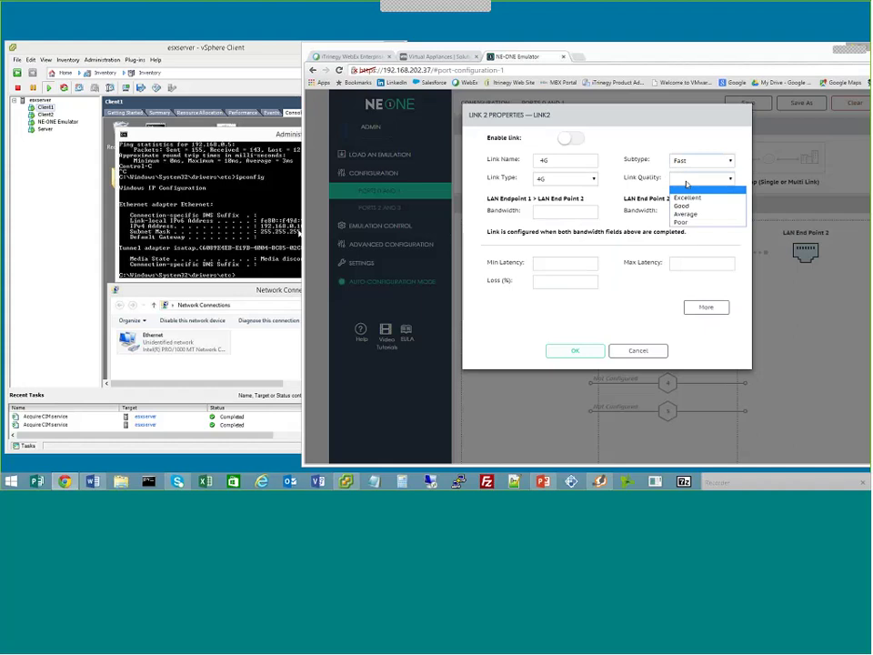
{"action": "left_click", "coordinate": [688, 197]}
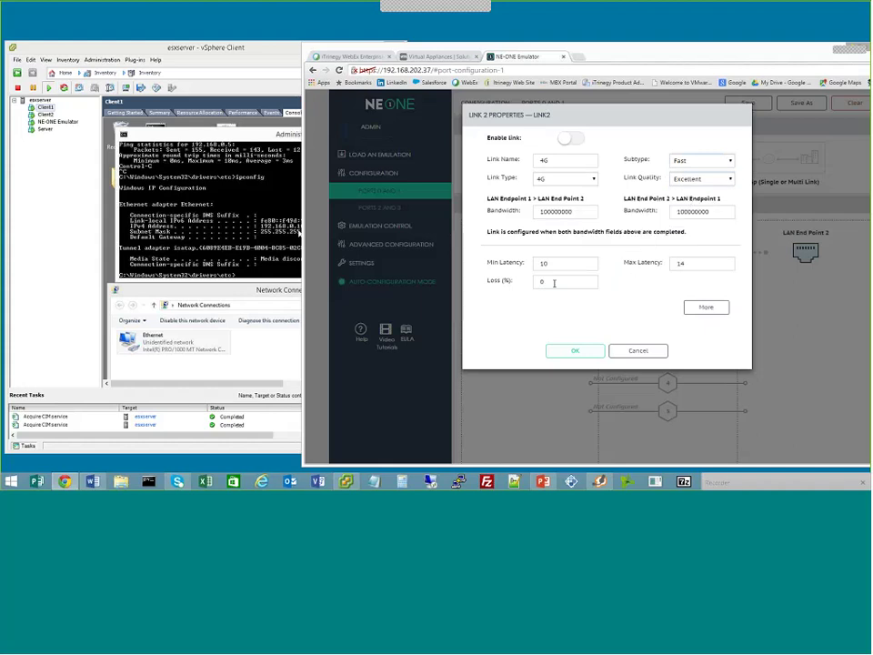
Restrict link 2 to IP address 192.168.0.101 and save it
{"action": "left_click", "coordinate": [706, 308]}
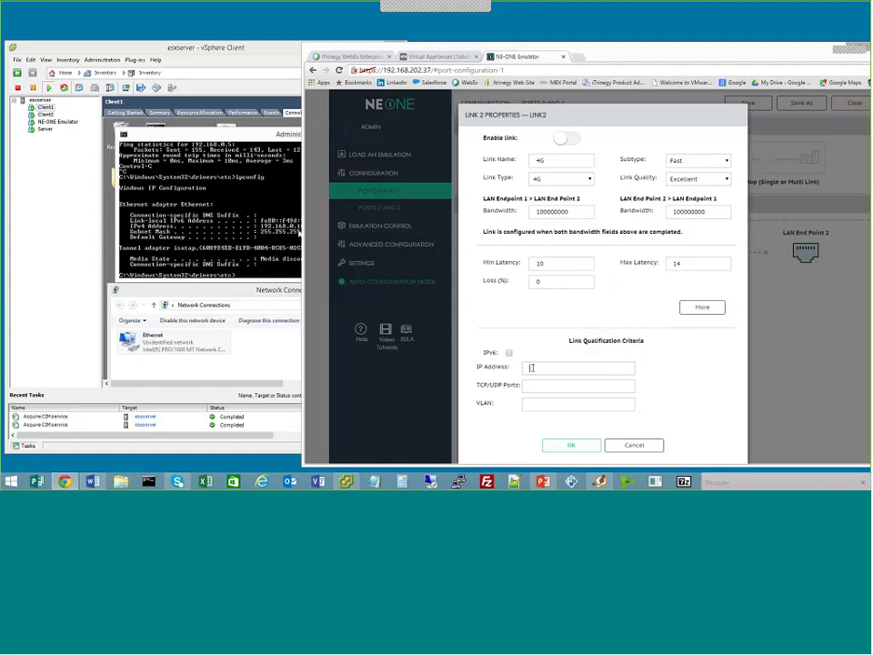
{"action": "type", "text": "192.168.0.101"}
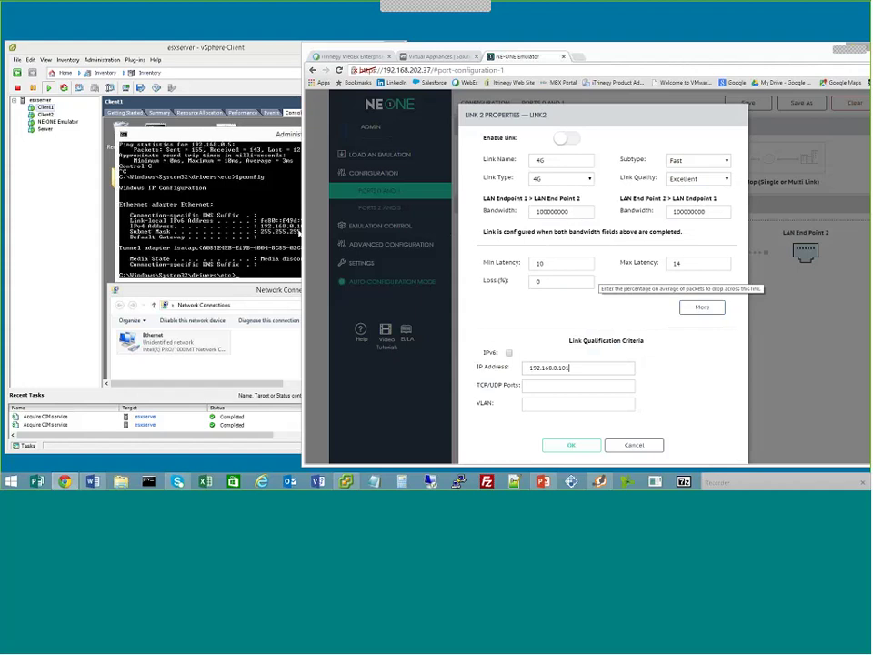
{"action": "left_click", "coordinate": [571, 446]}
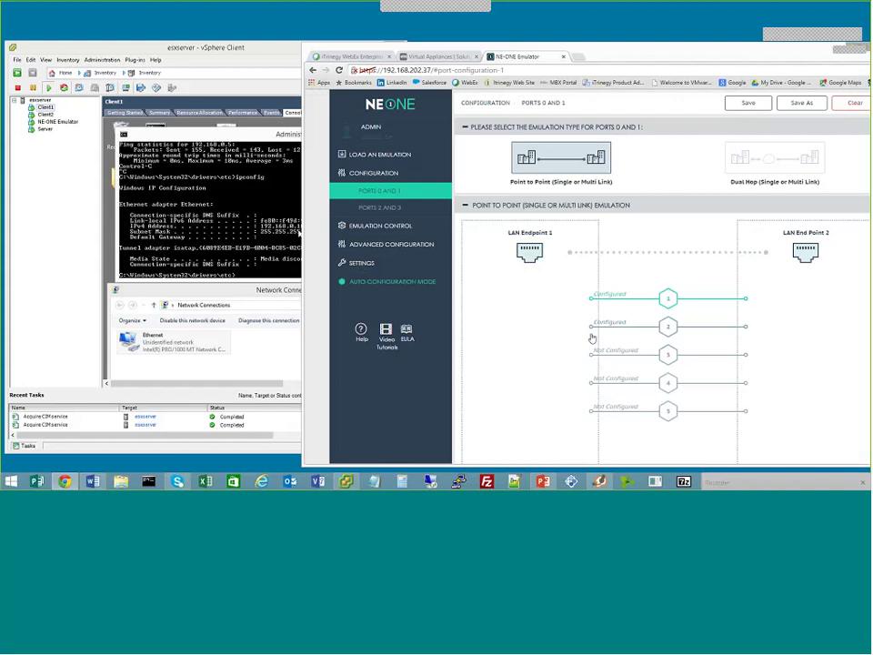
Turn on Enable link for link 2 and save so it shows Configured
{"action": "left_click", "coordinate": [596, 327]}
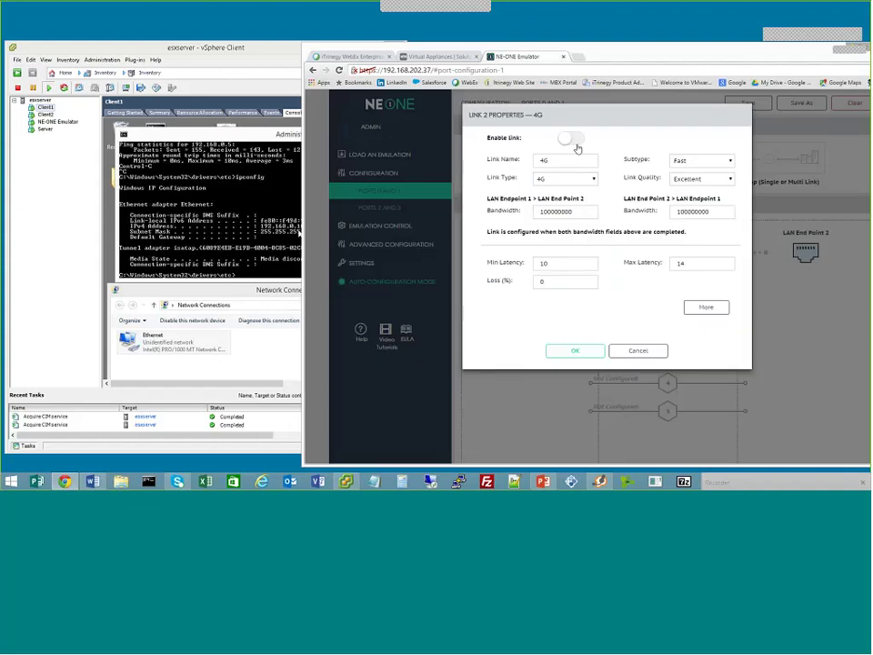
{"action": "left_click", "coordinate": [571, 141]}
{"action": "left_click", "coordinate": [575, 350]}
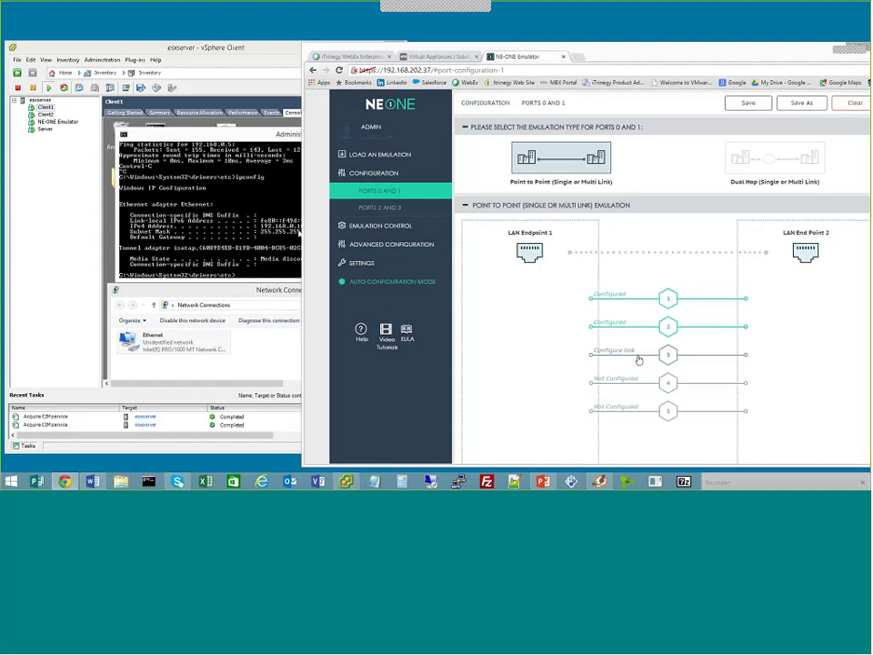
Name link 3 'CatchAll' and make it a LAN 1Gb/s Excellent link with zero latency and loss
{"action": "left_click", "coordinate": [637, 357]}
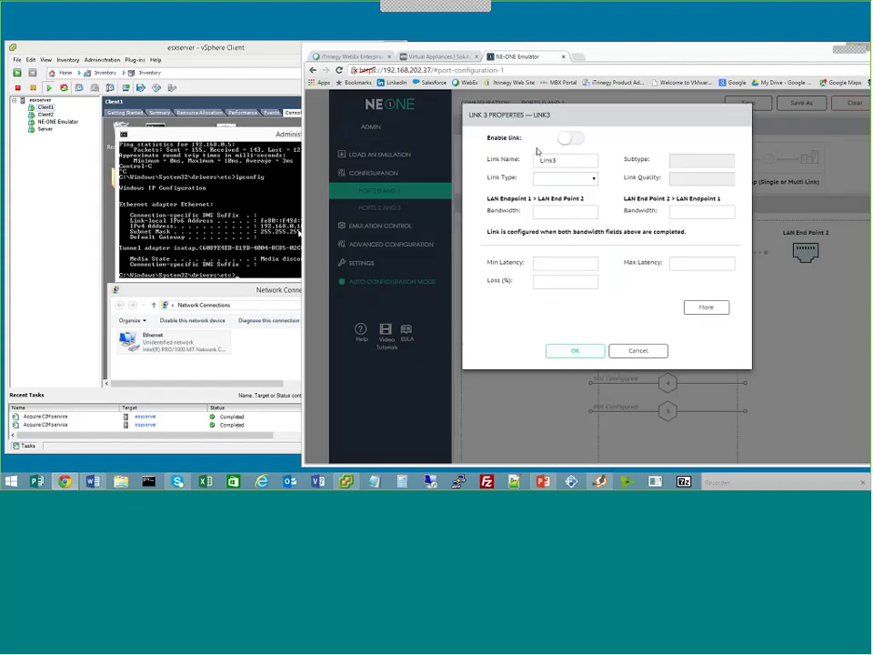
{"action": "double_click", "coordinate": [546, 160]}
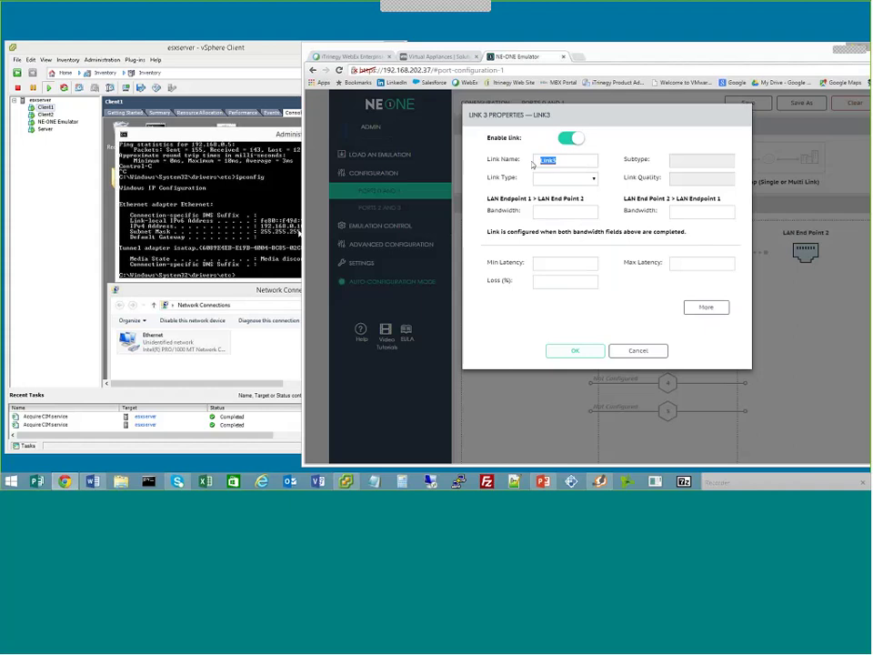
{"action": "type", "text": "CatchAll"}
{"action": "left_click", "coordinate": [579, 179]}
{"action": "left_click", "coordinate": [681, 162]}
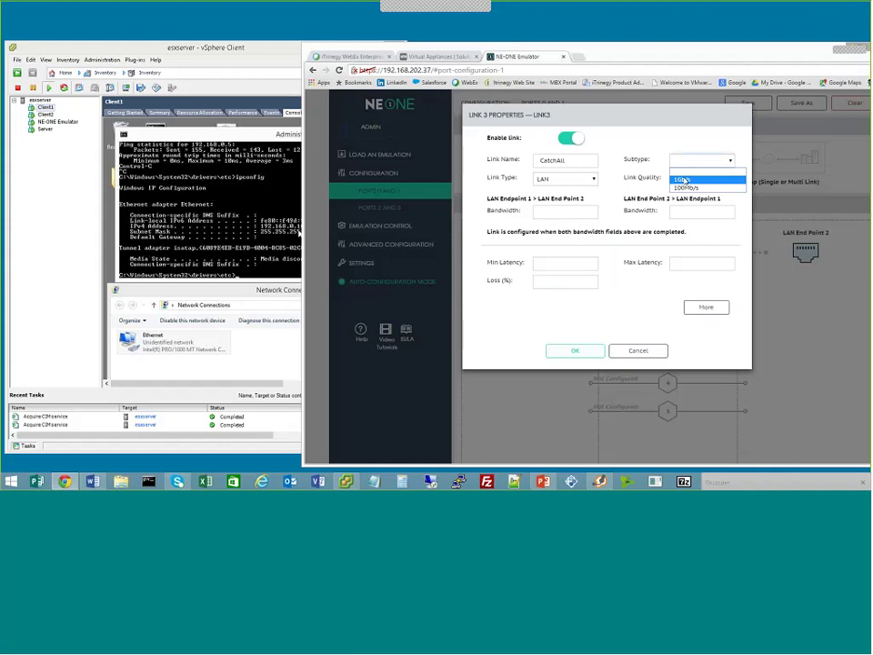
{"action": "left_click", "coordinate": [684, 180]}
{"action": "left_click", "coordinate": [688, 197]}
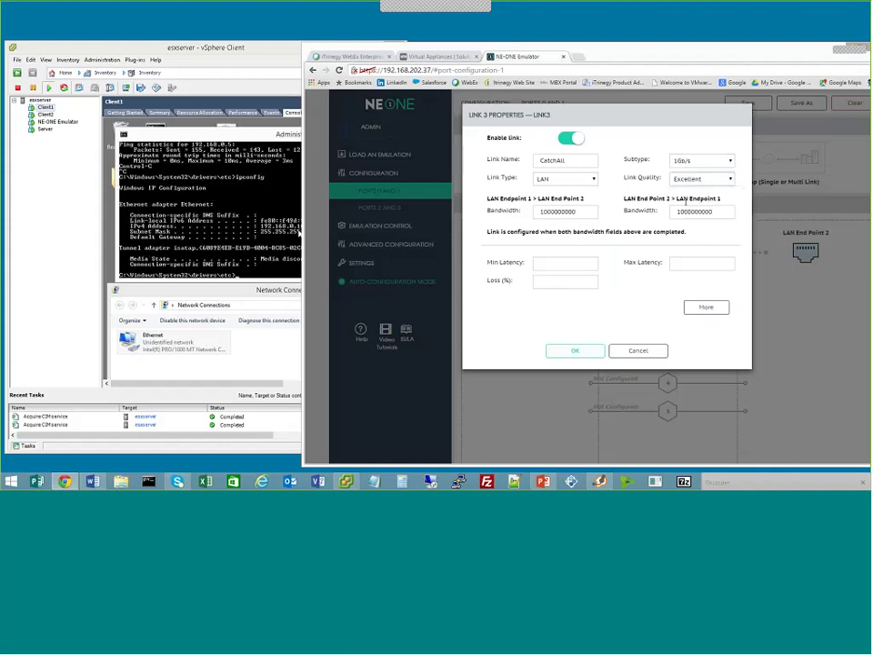
{"action": "left_click", "coordinate": [569, 262]}
{"action": "left_click", "coordinate": [706, 307]}
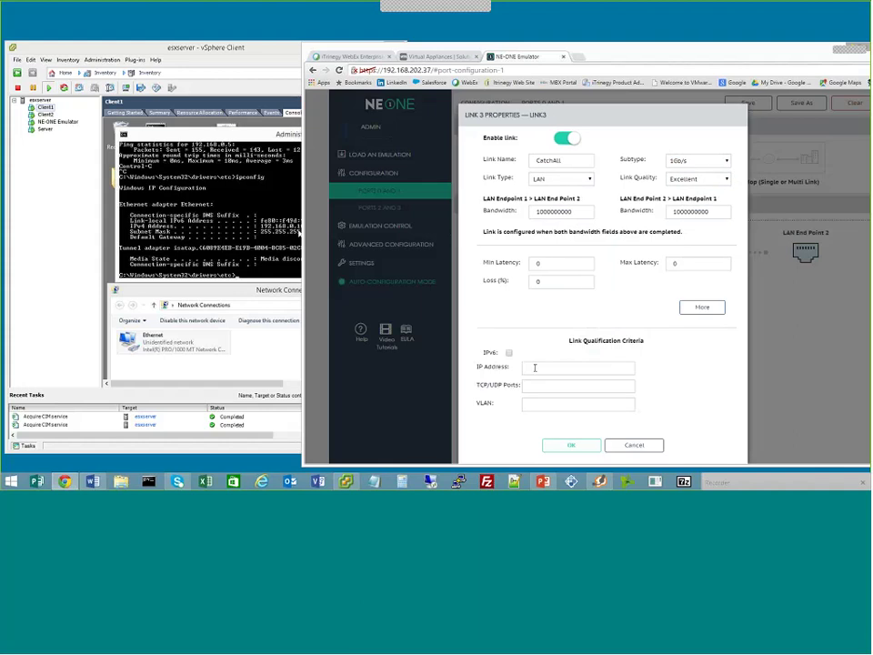
{"action": "left_click", "coordinate": [572, 445]}
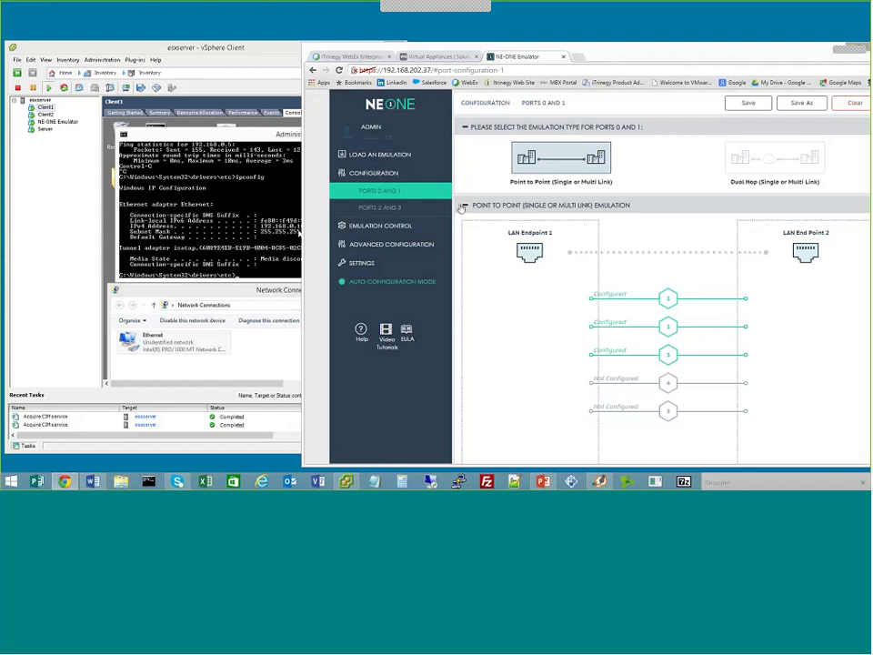
Stop and then start the emulation from Emulation Control, confirming each prompt
{"action": "left_click", "coordinate": [415, 228]}
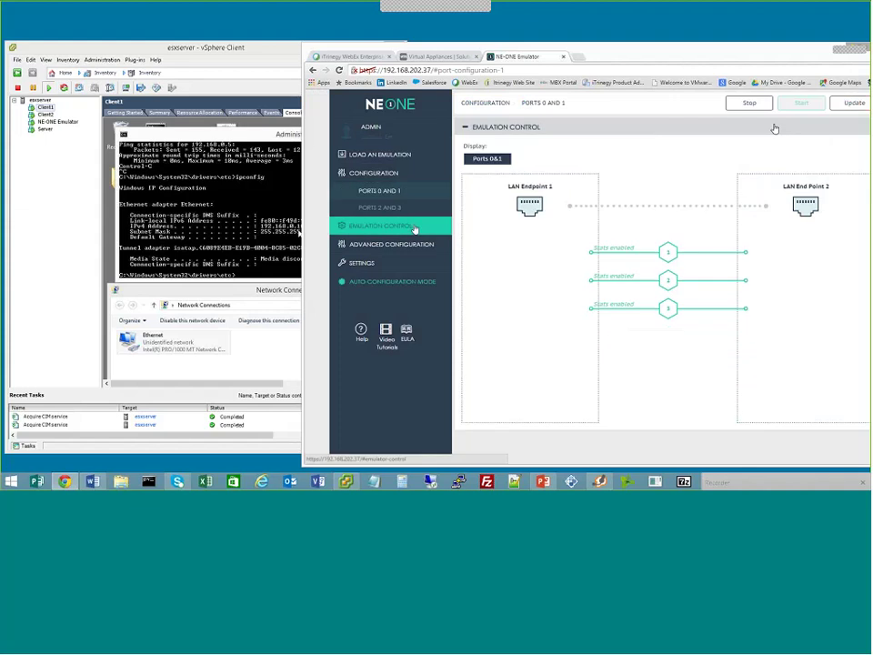
{"action": "left_click", "coordinate": [750, 103]}
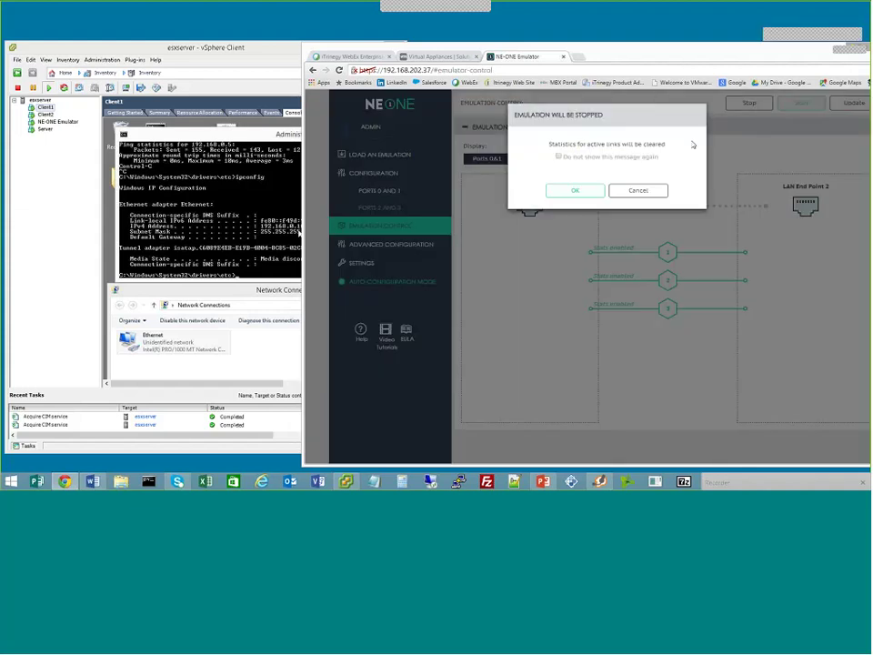
{"action": "left_click", "coordinate": [575, 188]}
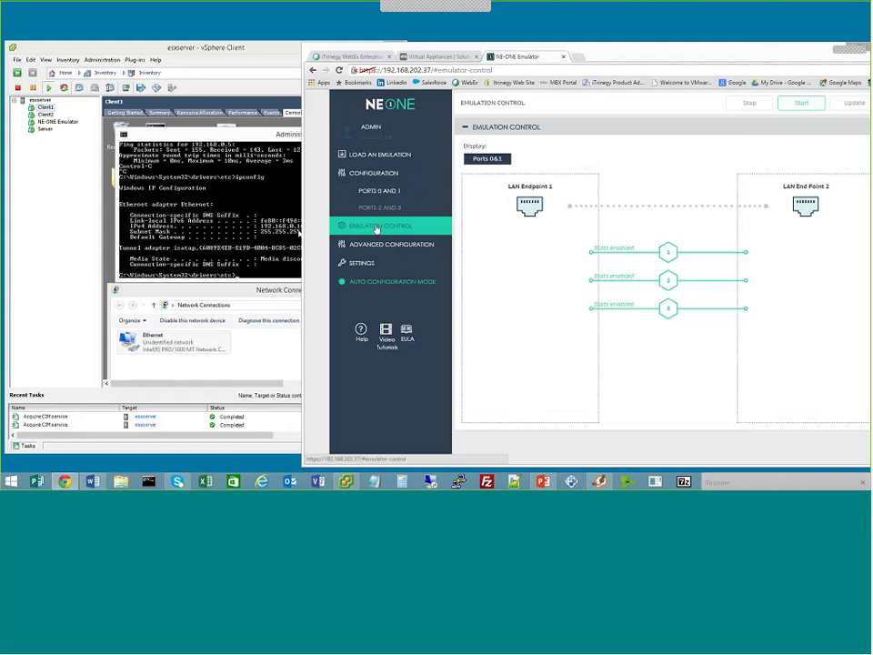
{"action": "left_click", "coordinate": [802, 103]}
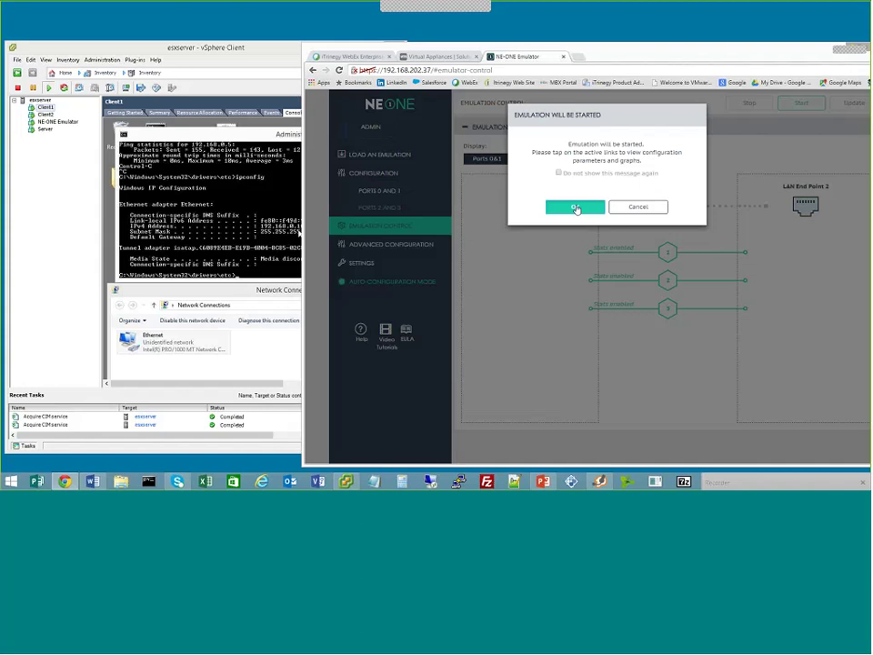
{"action": "left_click", "coordinate": [575, 208]}
{"action": "left_click", "coordinate": [291, 238]}
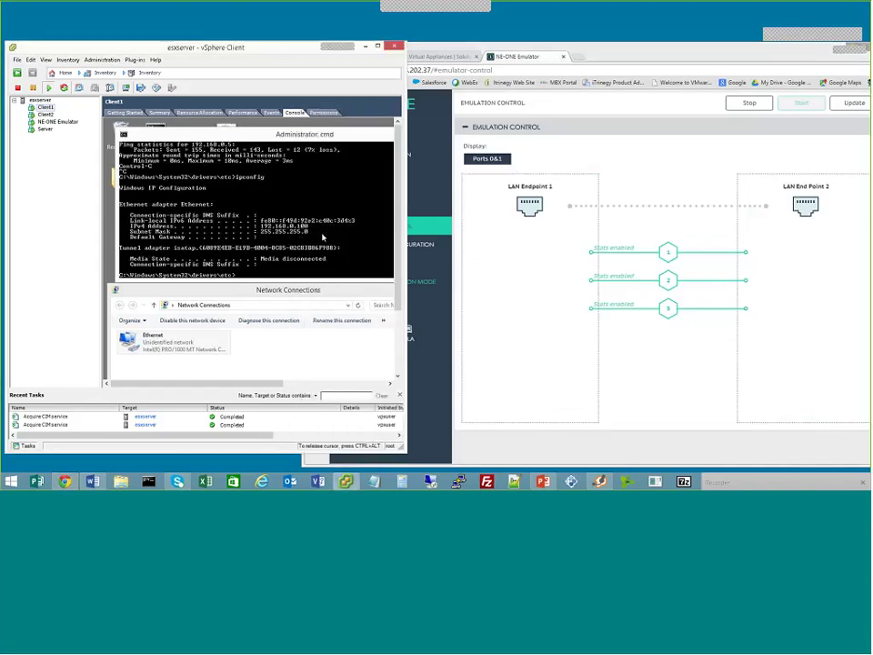
Rerun Client1's continuous ping and start 'ping -t server' in Client2's console
{"action": "key", "text": "Up"}
{"action": "key", "text": "Up"}
{"action": "key", "text": "Return"}
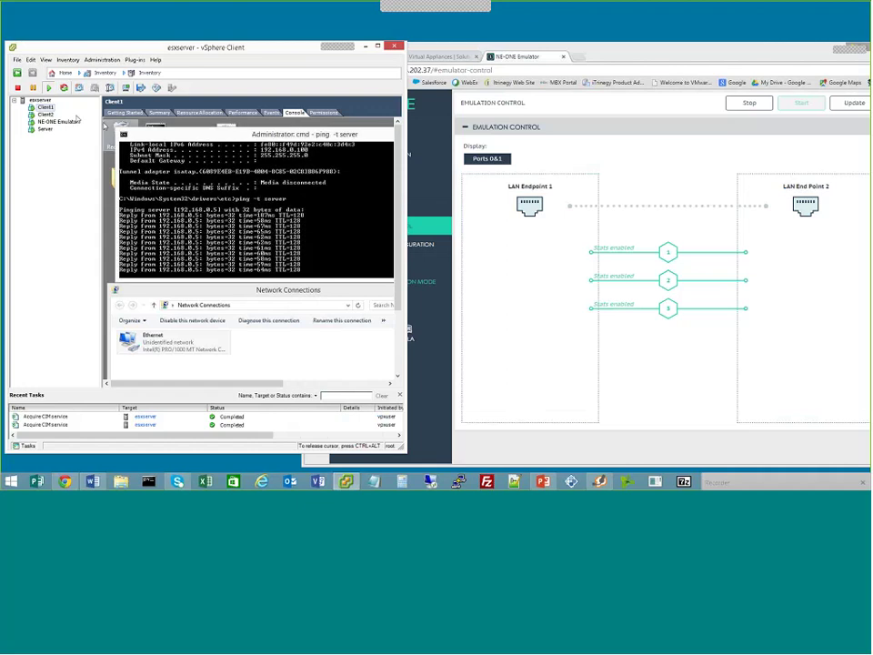
{"action": "left_click", "coordinate": [45, 114]}
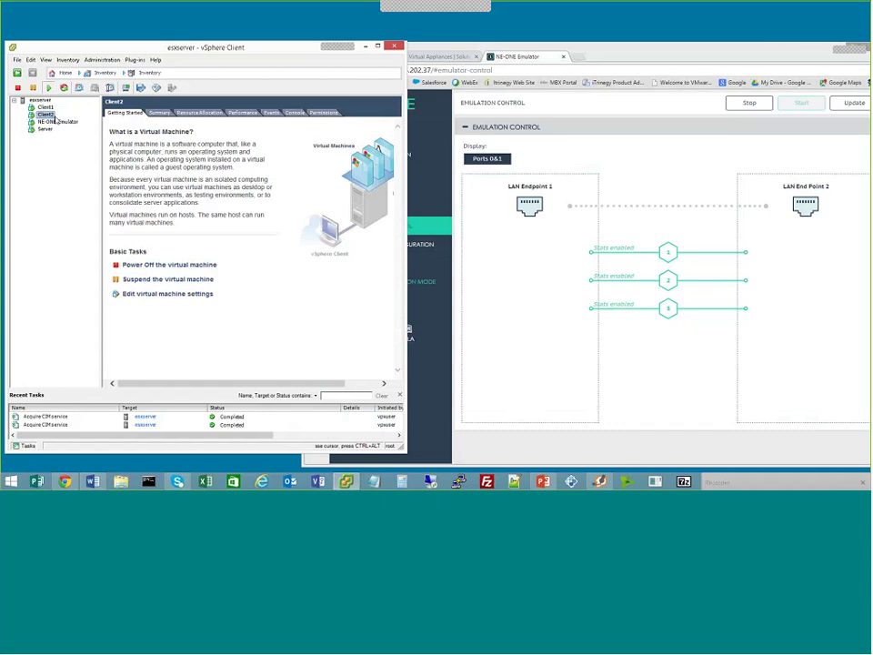
{"action": "left_click", "coordinate": [295, 113]}
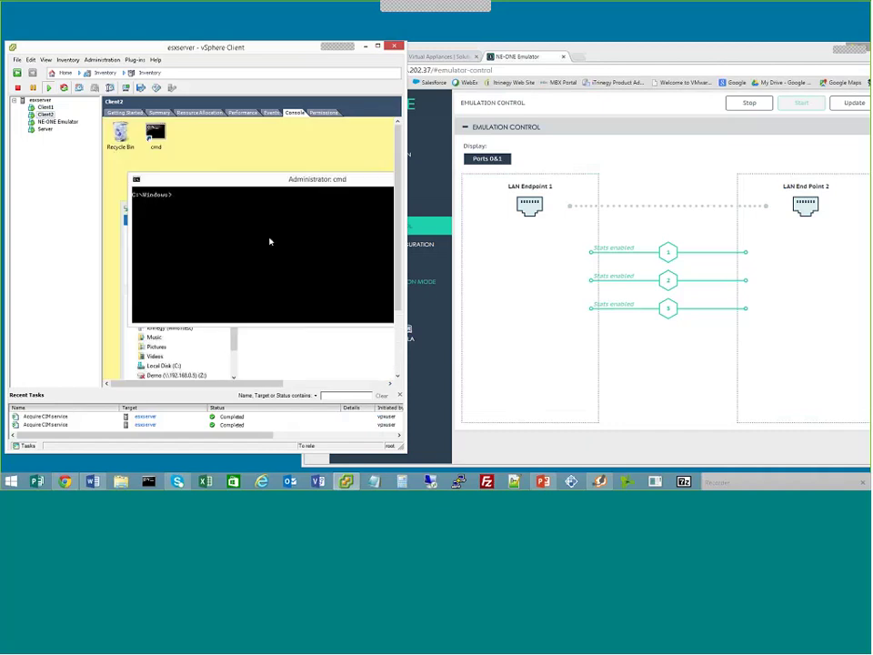
{"action": "left_click", "coordinate": [255, 247]}
{"action": "type", "text": "ping -t server"}
{"action": "key", "text": "Return"}
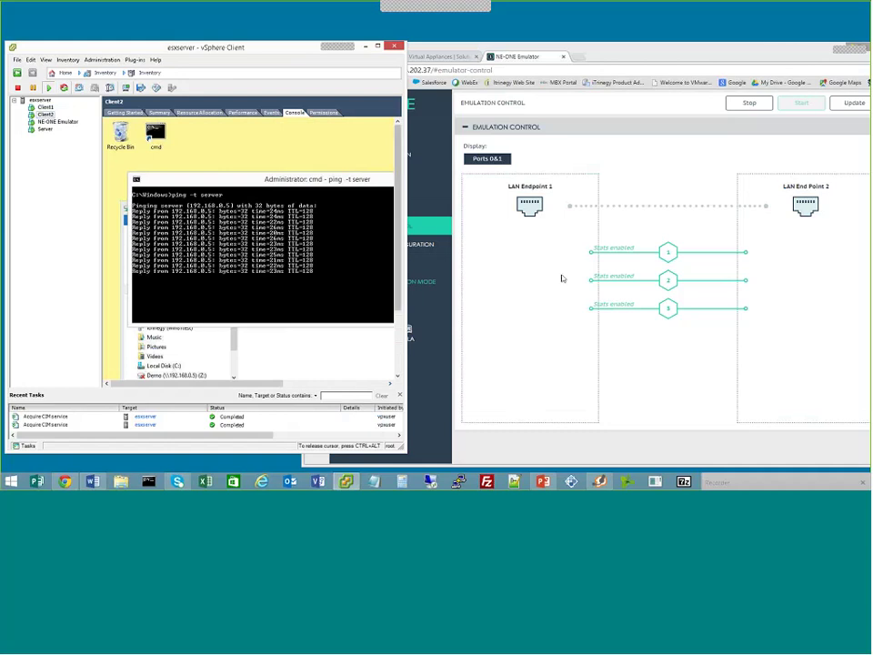
Show link 1's 3G statistics graphs in a maximized browser, with bits sent holding near 624
{"action": "left_click", "coordinate": [634, 256]}
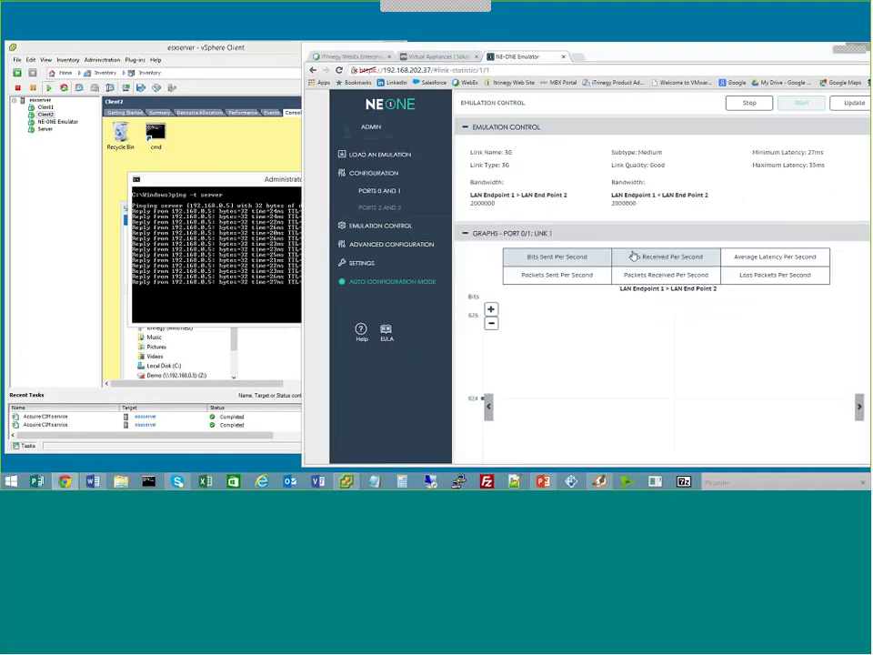
{"action": "scroll", "coordinate": [615, 269], "scroll_direction": "down", "scroll_amount": 1}
{"action": "scroll", "coordinate": [615, 269], "scroll_direction": "down", "scroll_amount": 2}
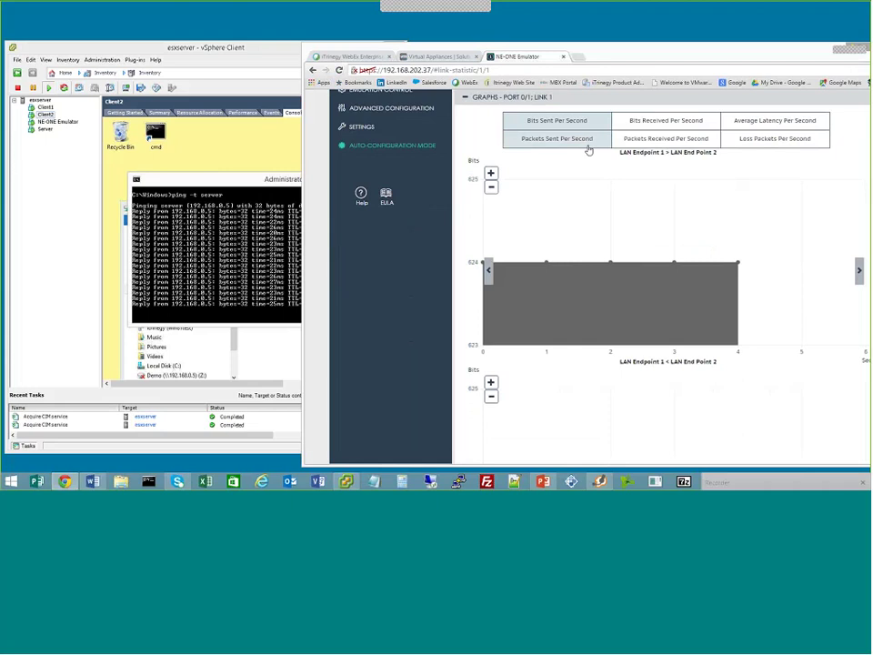
{"action": "left_click_drag", "start_coordinate": [670, 40], "coordinate": [509, 19]}
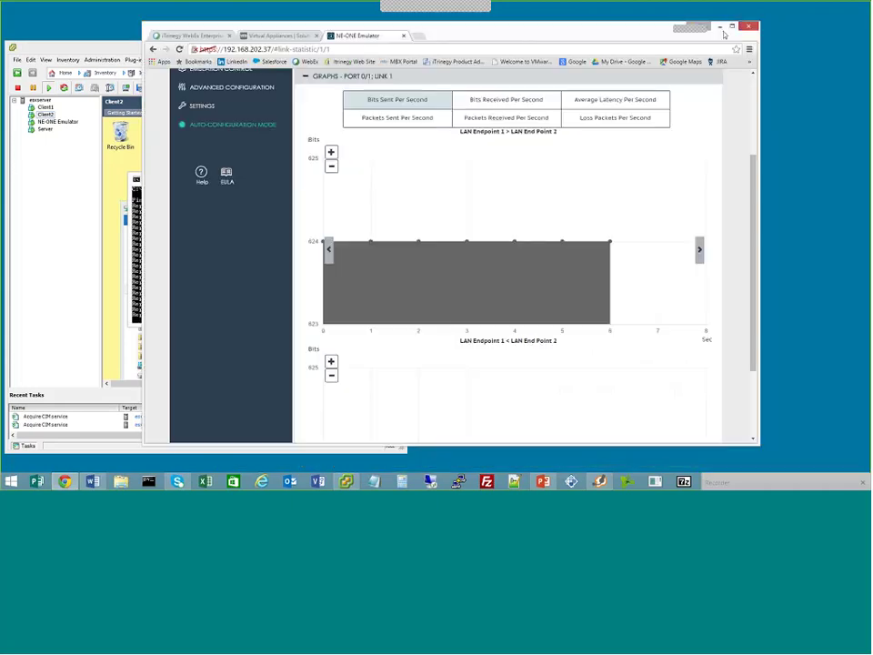
{"action": "left_click", "coordinate": [733, 27]}
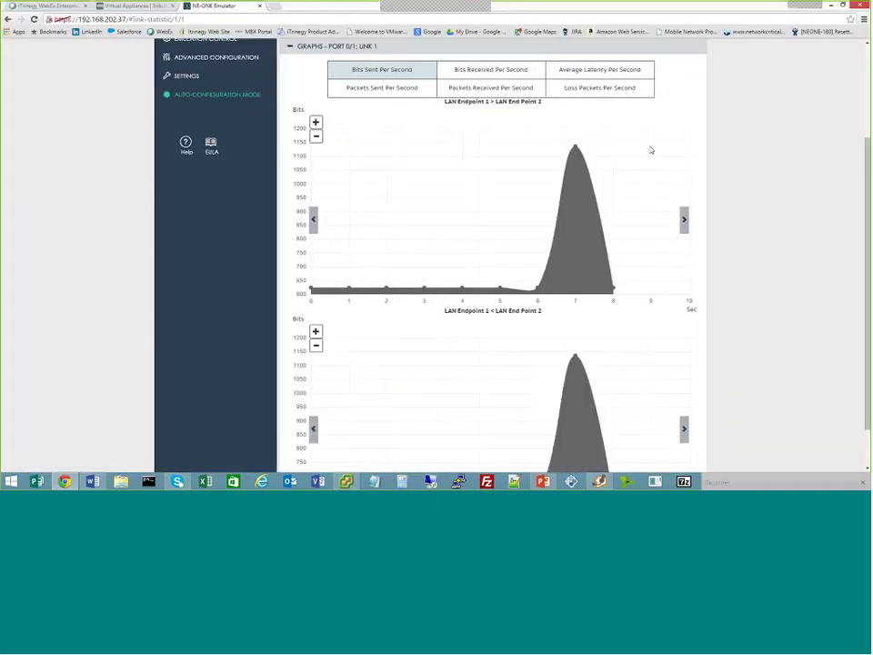
{"action": "scroll", "coordinate": [462, 277], "scroll_direction": "up", "scroll_amount": 1}
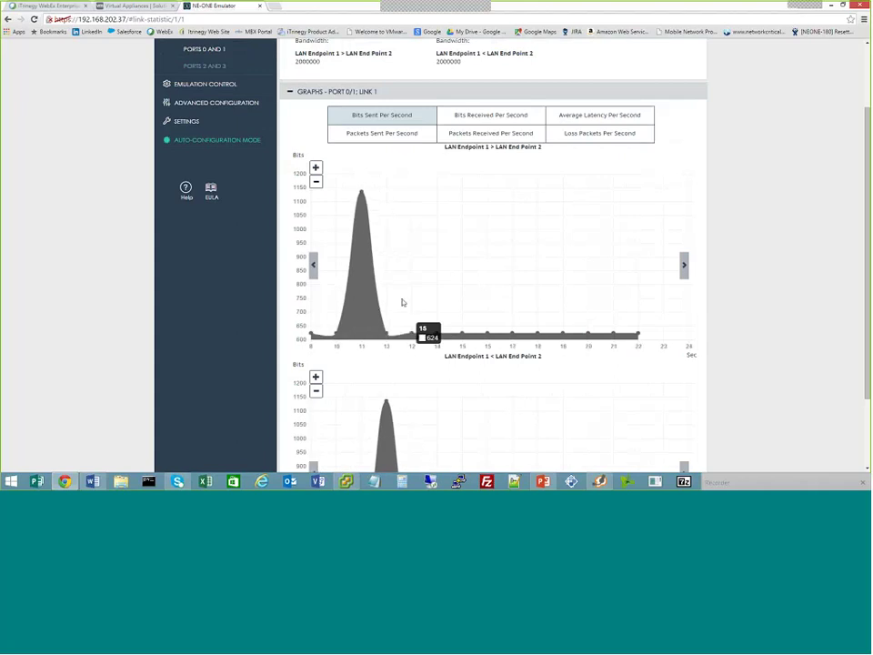
{"action": "scroll", "coordinate": [401, 300], "scroll_direction": "up", "scroll_amount": 1}
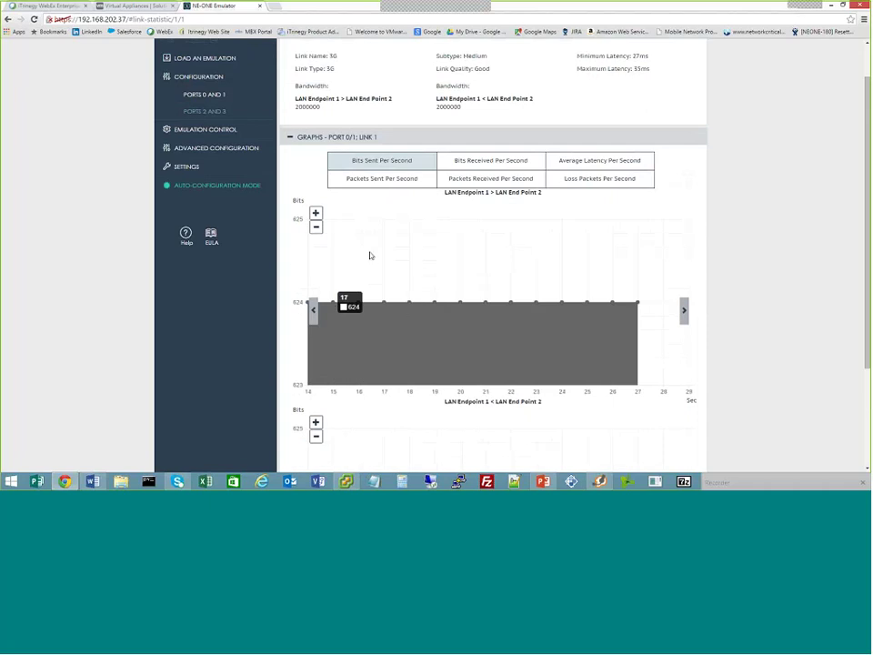
{"action": "scroll", "coordinate": [371, 255], "scroll_direction": "up", "scroll_amount": 1}
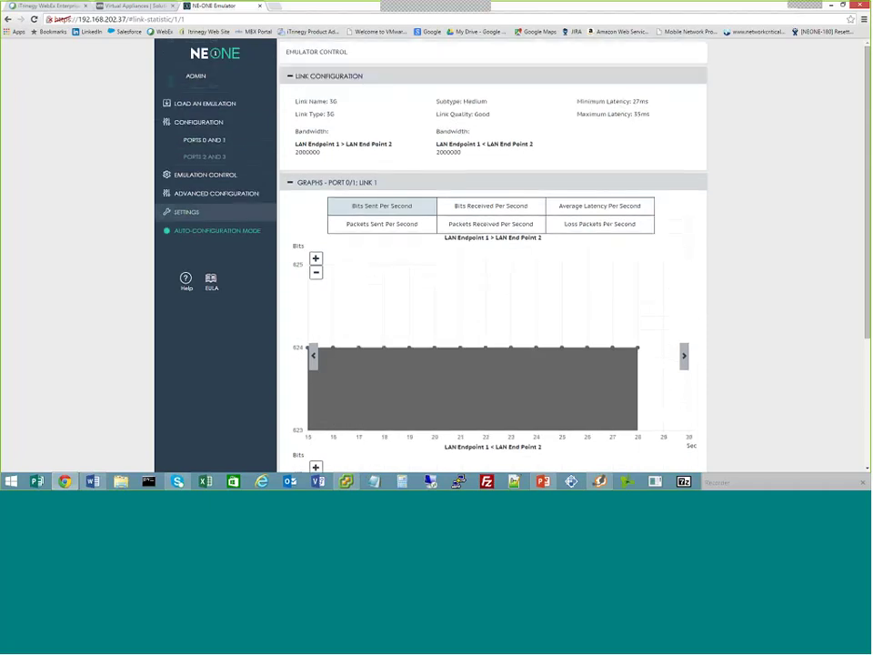
Reopen the Ports 0 and 1 advanced configuration, with links 1–3 configured and links 4–5 not
{"action": "left_click", "coordinate": [200, 128]}
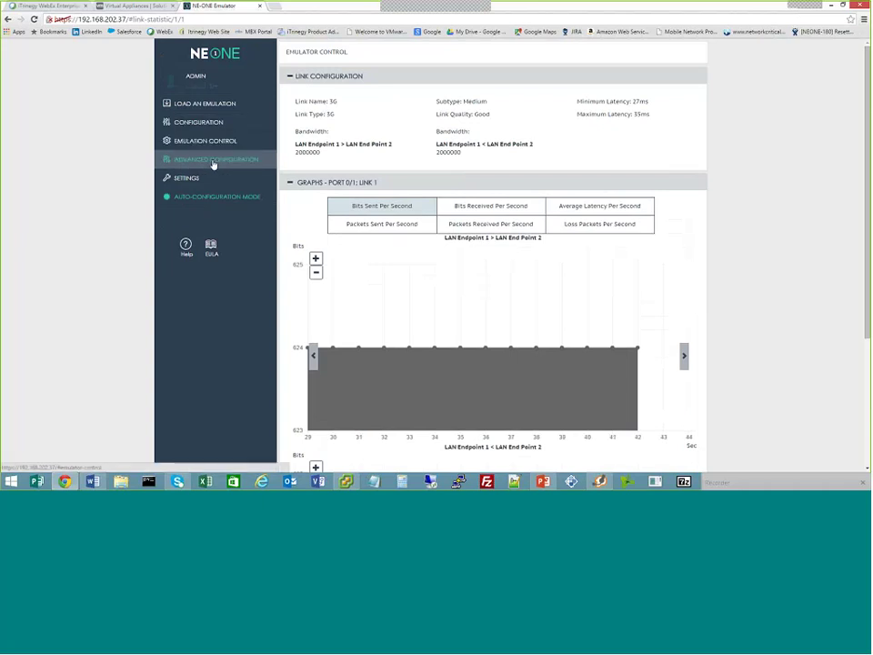
{"action": "left_click", "coordinate": [214, 162]}
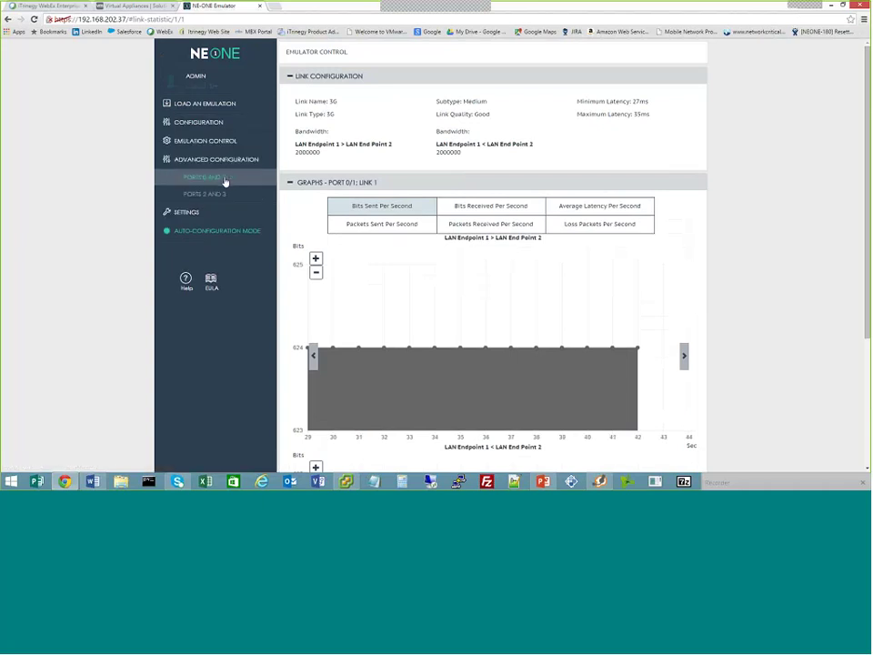
{"action": "left_click", "coordinate": [223, 180]}
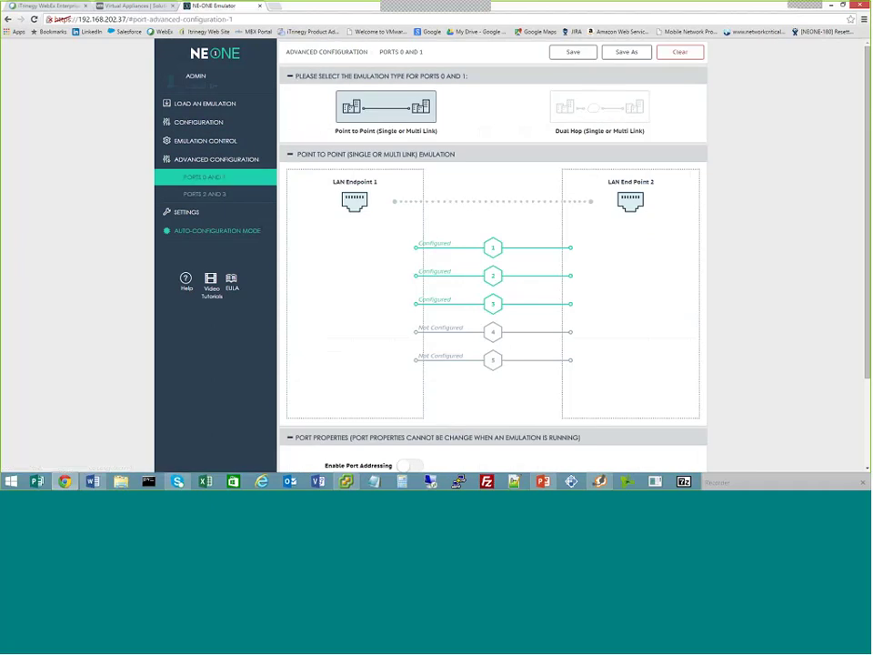
For the 3G link's endpoint 1→2 direction, choose '1 in x' loss and Step Delay Periodic latency
{"action": "left_click", "coordinate": [480, 248]}
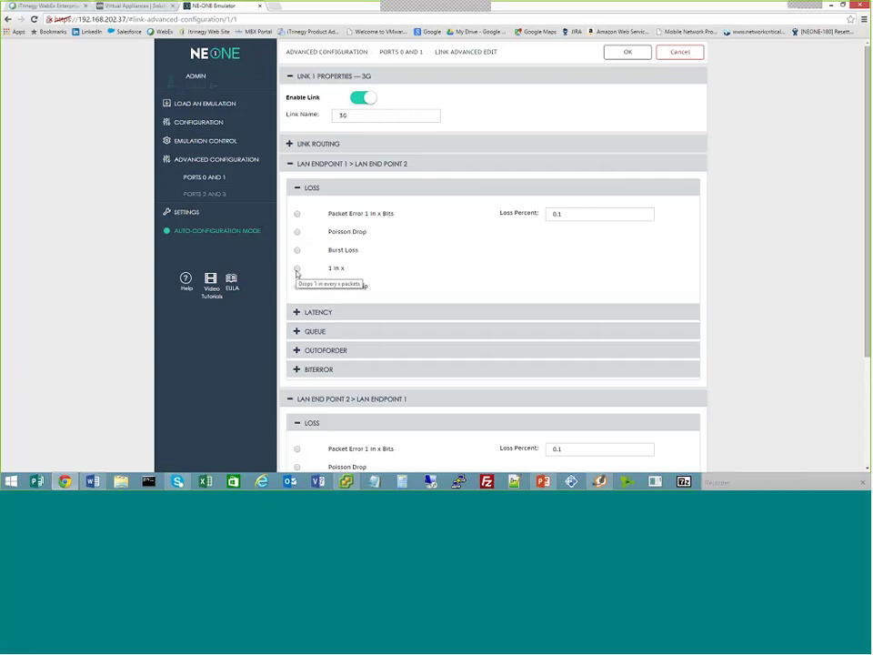
{"action": "left_click", "coordinate": [296, 269]}
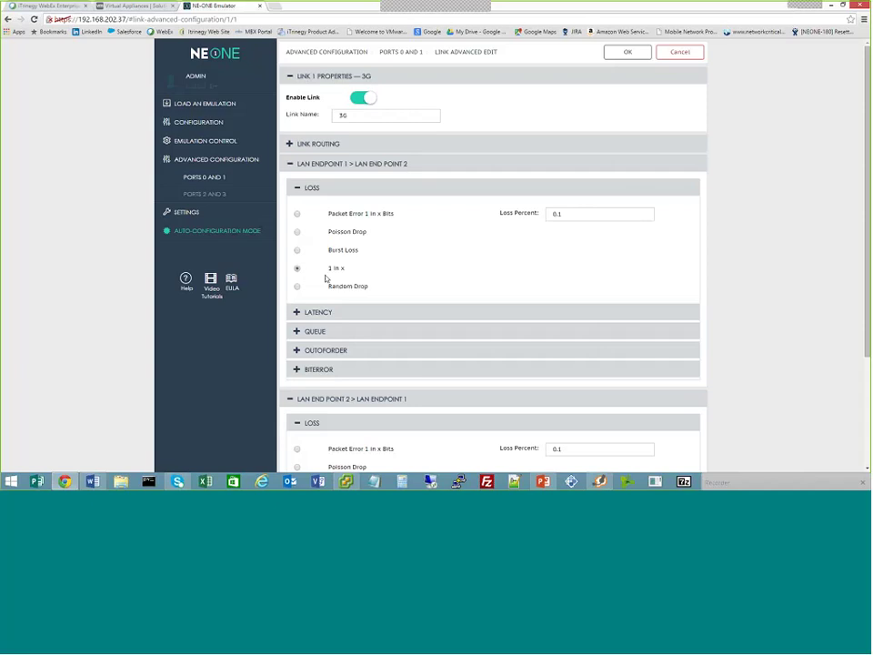
{"action": "left_click", "coordinate": [581, 213]}
{"action": "left_click", "coordinate": [295, 188]}
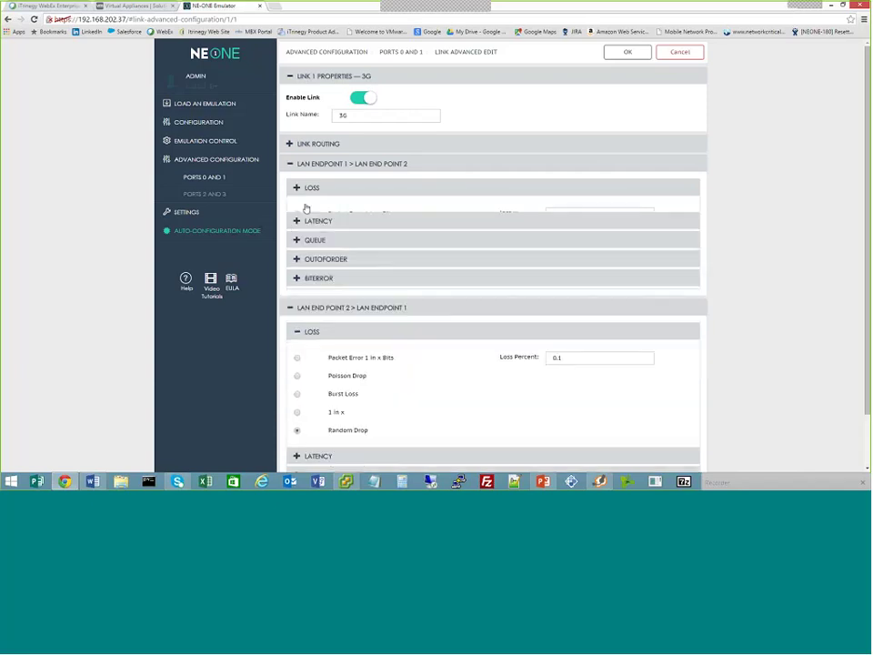
{"action": "left_click", "coordinate": [296, 208]}
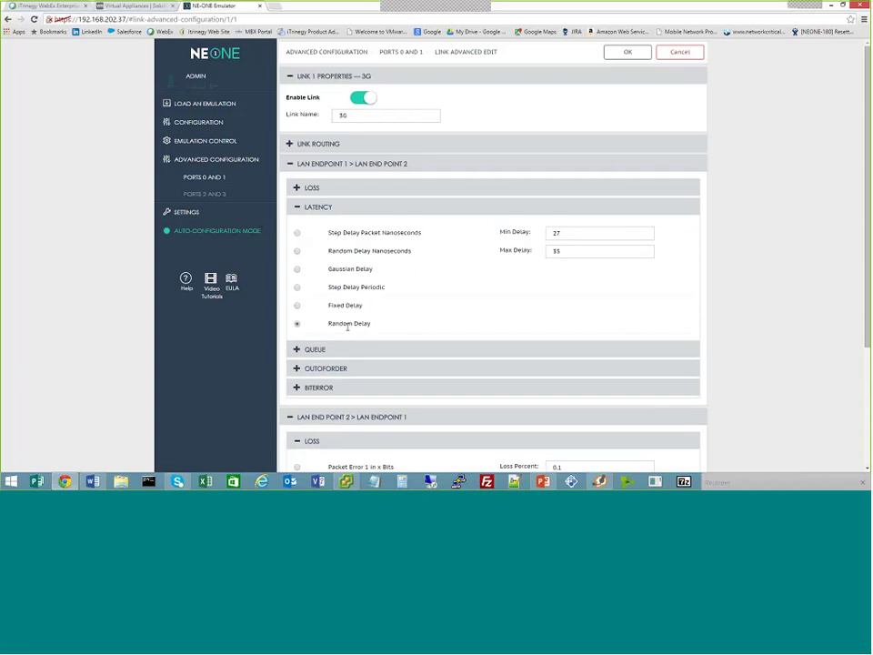
{"action": "left_click", "coordinate": [297, 288]}
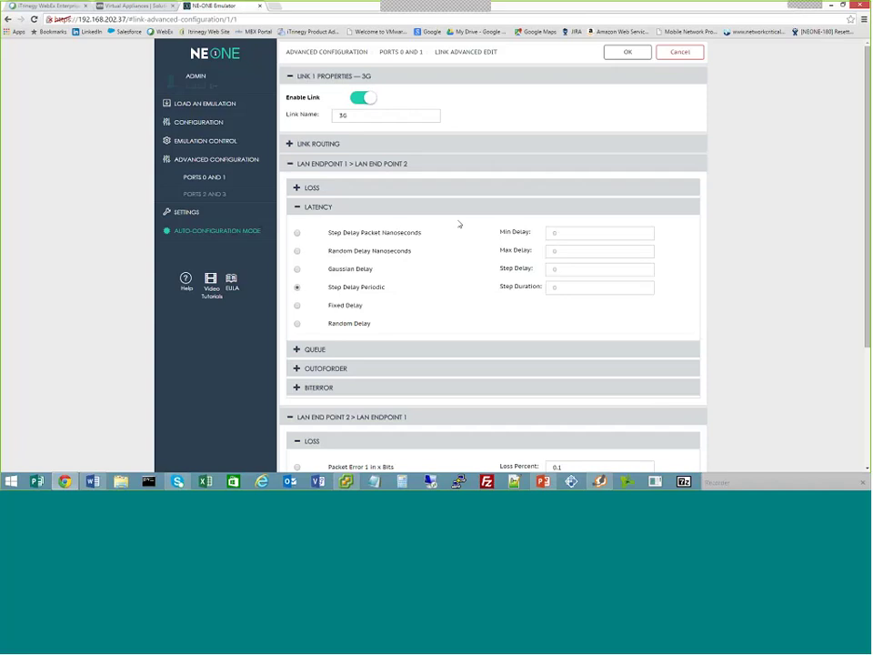
{"action": "left_click", "coordinate": [296, 209]}
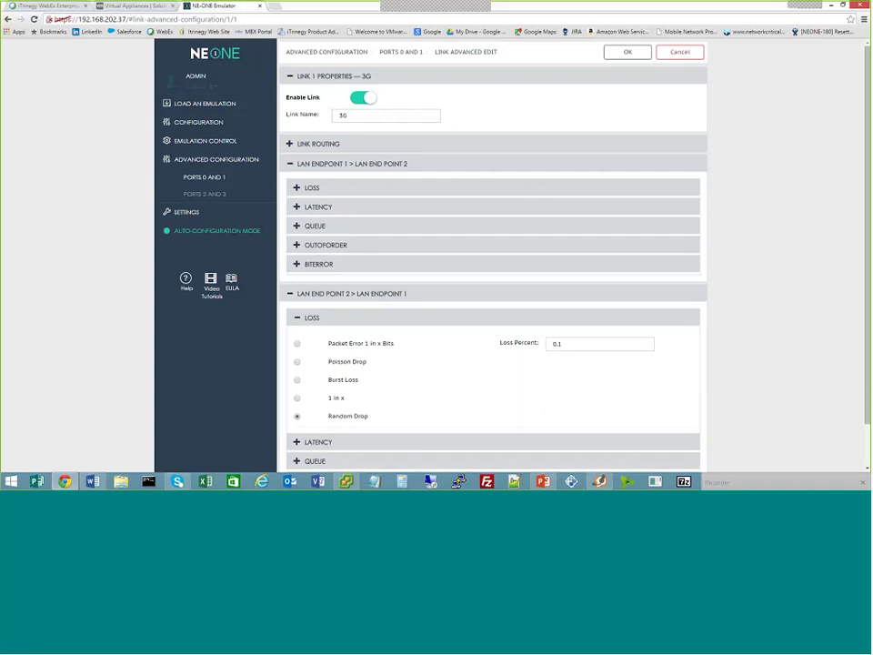
Collapse the link and Advanced Configuration sections and show Settings > Users with the administrator account
{"action": "left_click", "coordinate": [307, 295]}
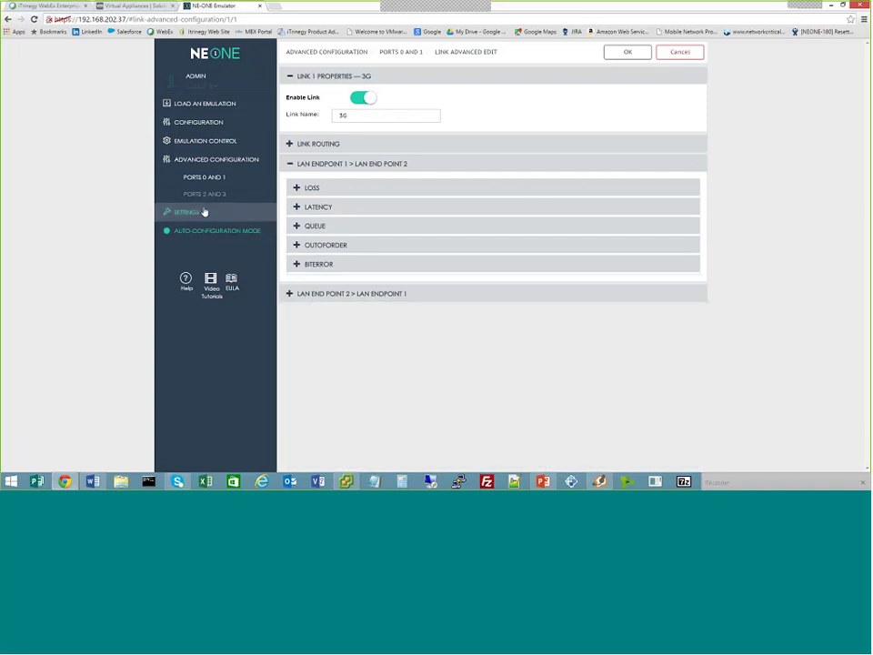
{"action": "left_click", "coordinate": [169, 164]}
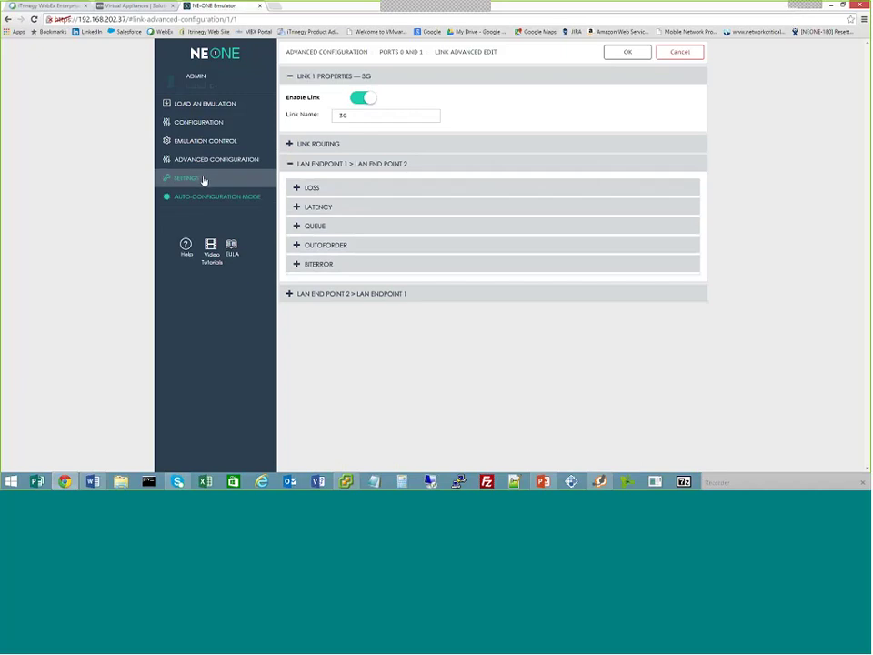
{"action": "left_click", "coordinate": [203, 180]}
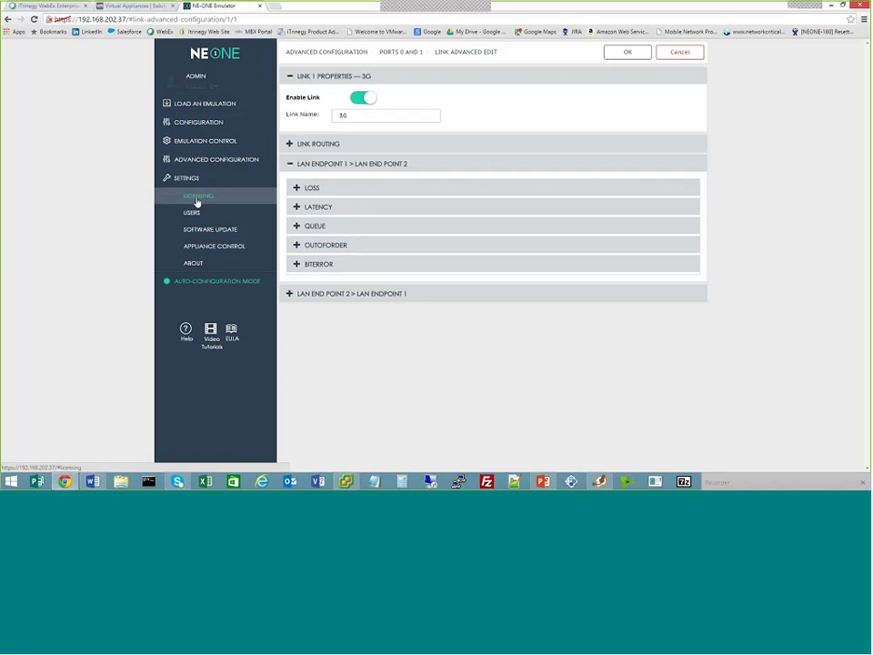
{"action": "left_click", "coordinate": [196, 214]}
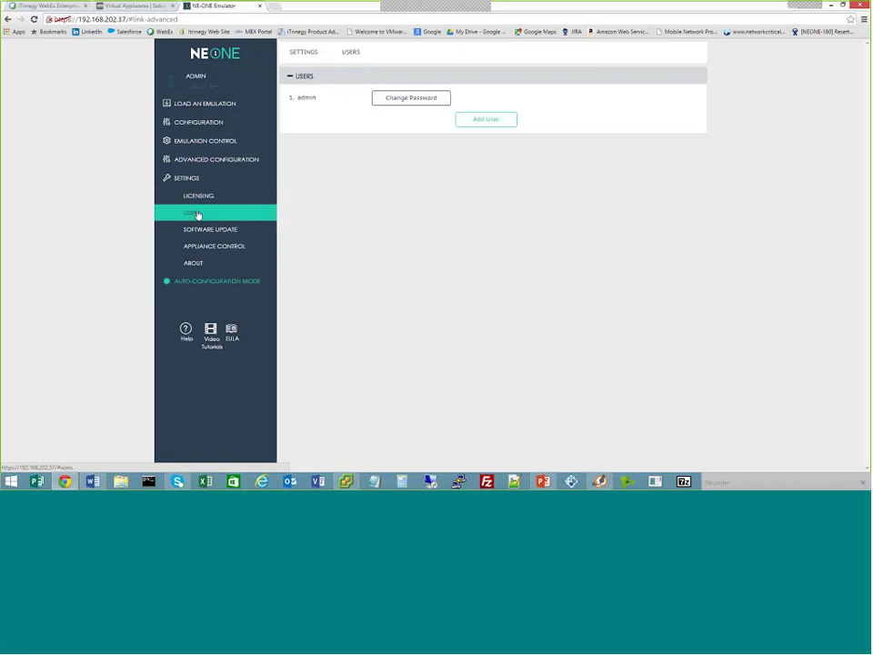
Cancel the Add New User dialog and show Software Update with the 1.5.1 and 1.5.2 patch history
{"action": "left_click", "coordinate": [466, 119]}
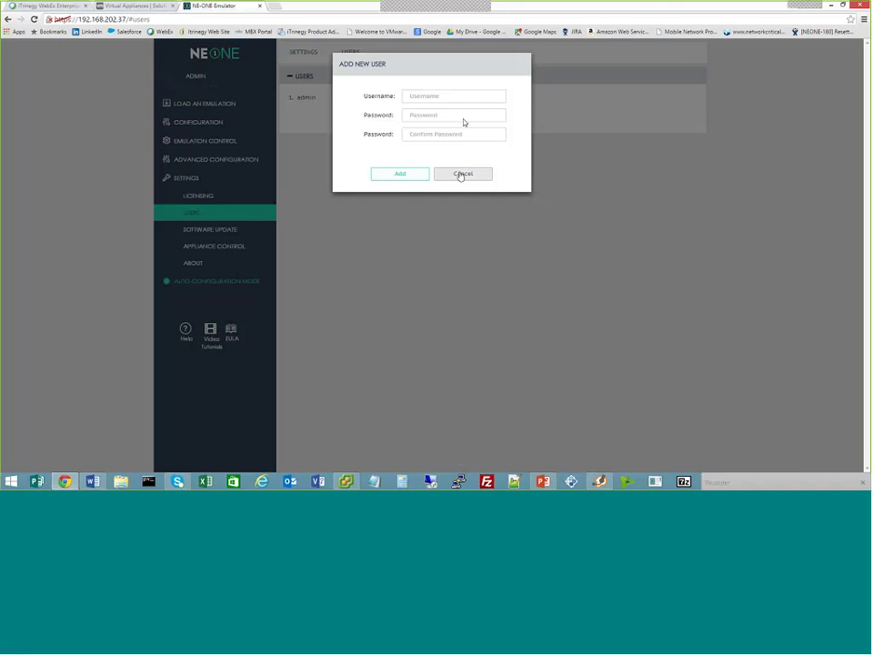
{"action": "left_click", "coordinate": [461, 173]}
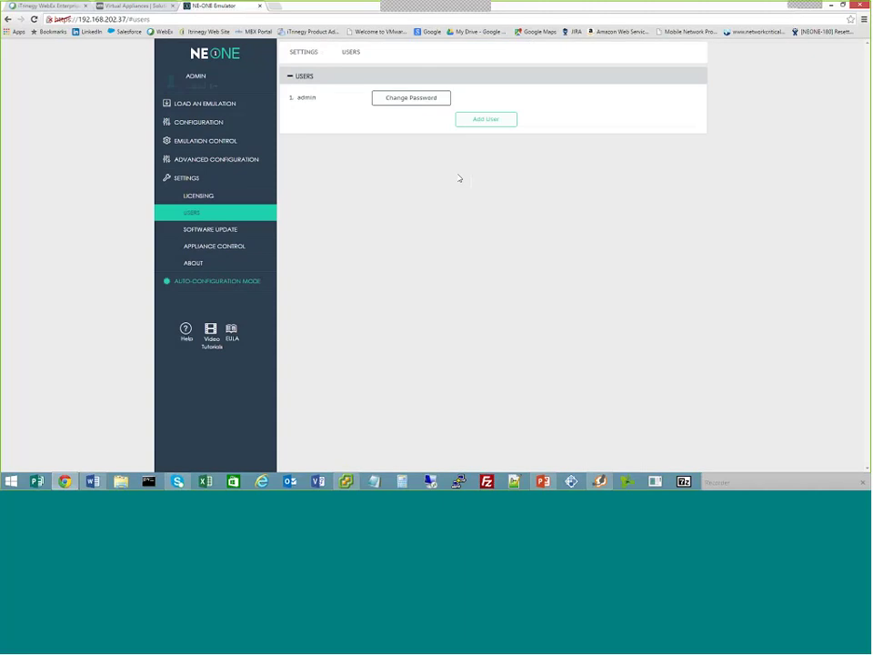
{"action": "left_click", "coordinate": [224, 230]}
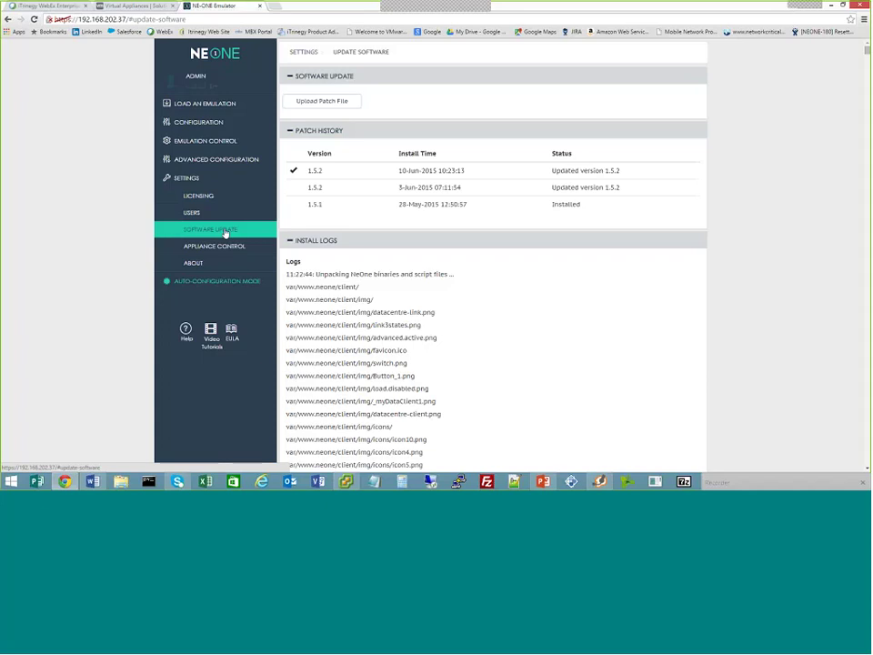
Show the Appliance Control page offering Reboot and Shutdown of the emulator
{"action": "left_click", "coordinate": [233, 247]}
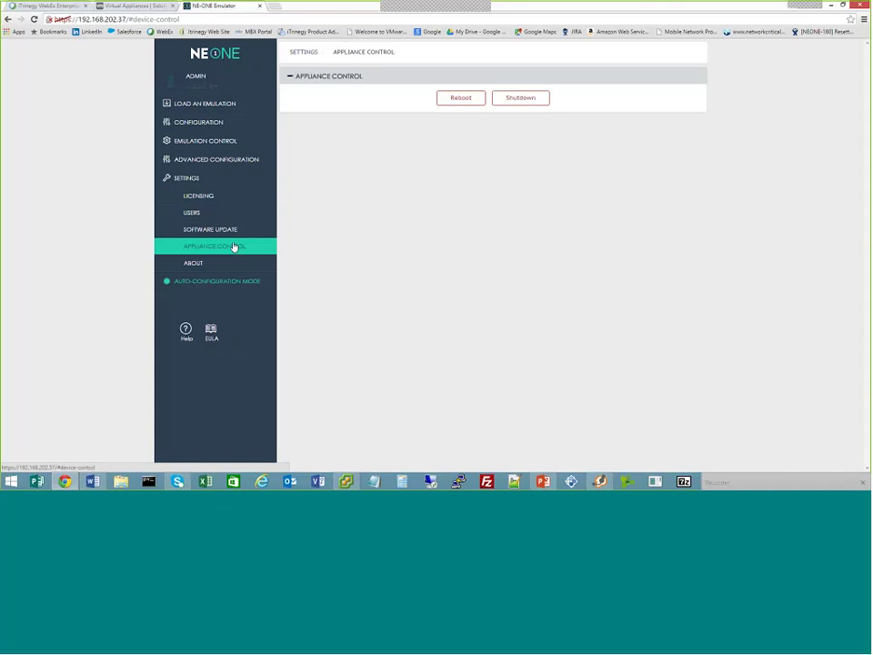
Show the Licensing page (2 ports, NE-ONE Model 5, expiring 22 Aug 2015) and collapse Settings
{"action": "left_click", "coordinate": [209, 198]}
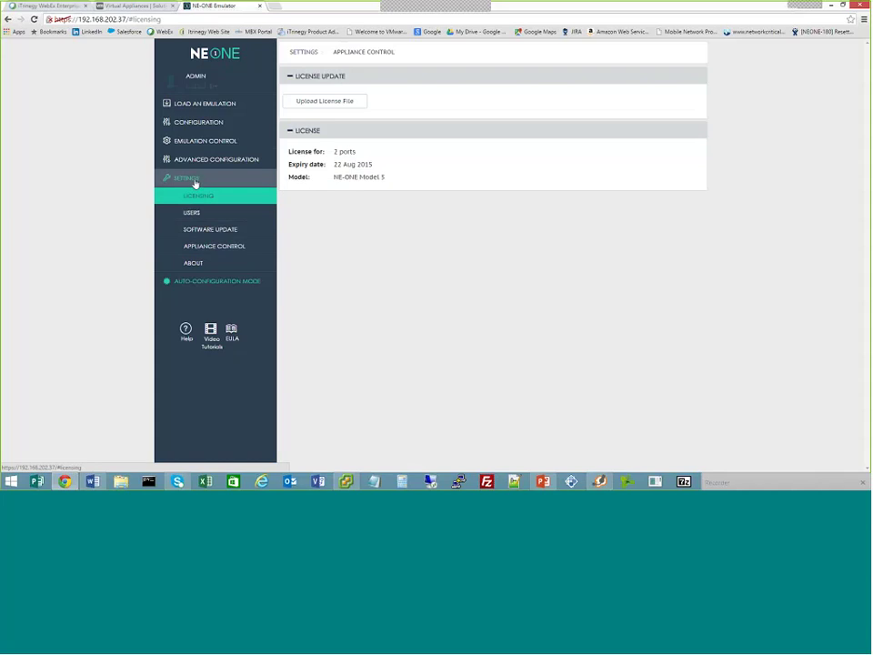
{"action": "left_click", "coordinate": [194, 182]}
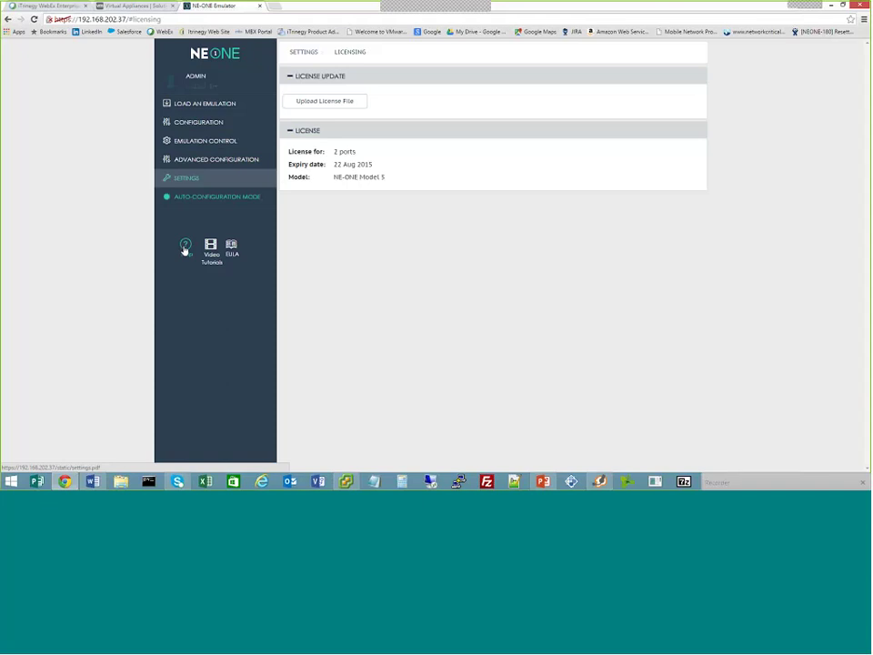
{"action": "mouse_move", "coordinate": [343, 482]}
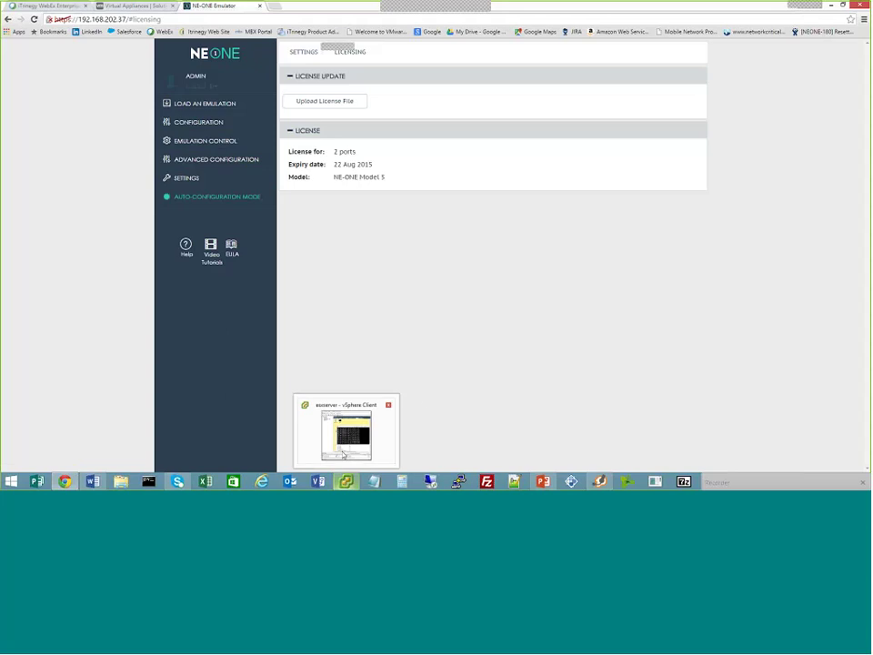
{"action": "left_click", "coordinate": [345, 432]}
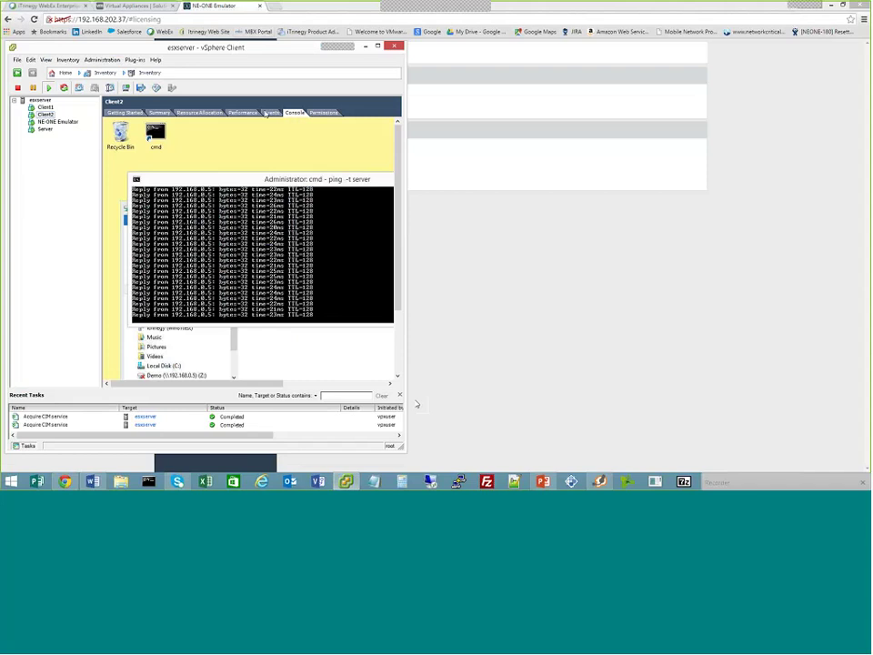
{"action": "left_click_drag", "start_coordinate": [204, 47], "coordinate": [204, 39]}
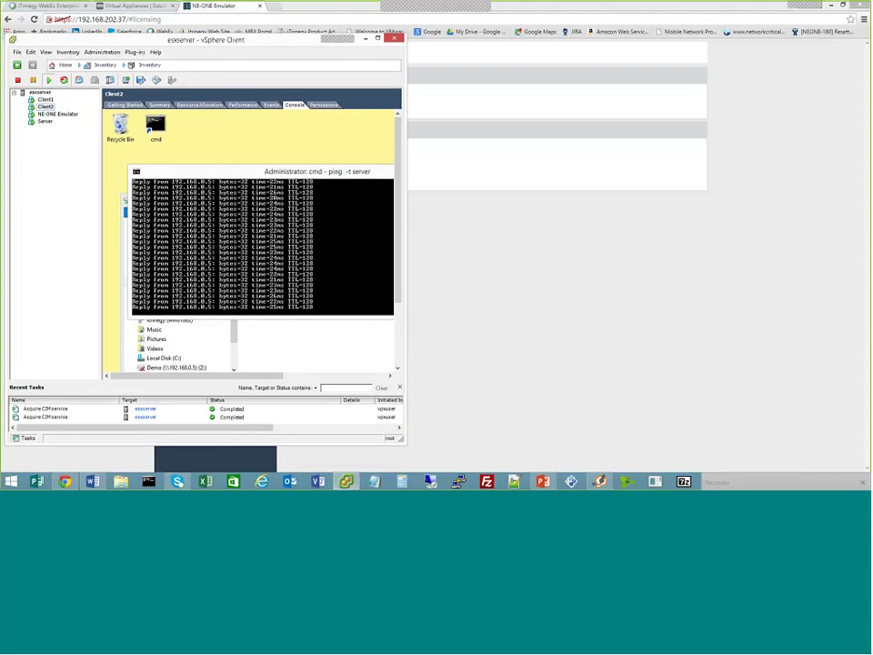
Return to the emulator's Ports 0 and 1 configuration and open link 2's properties
{"action": "left_click", "coordinate": [435, 243]}
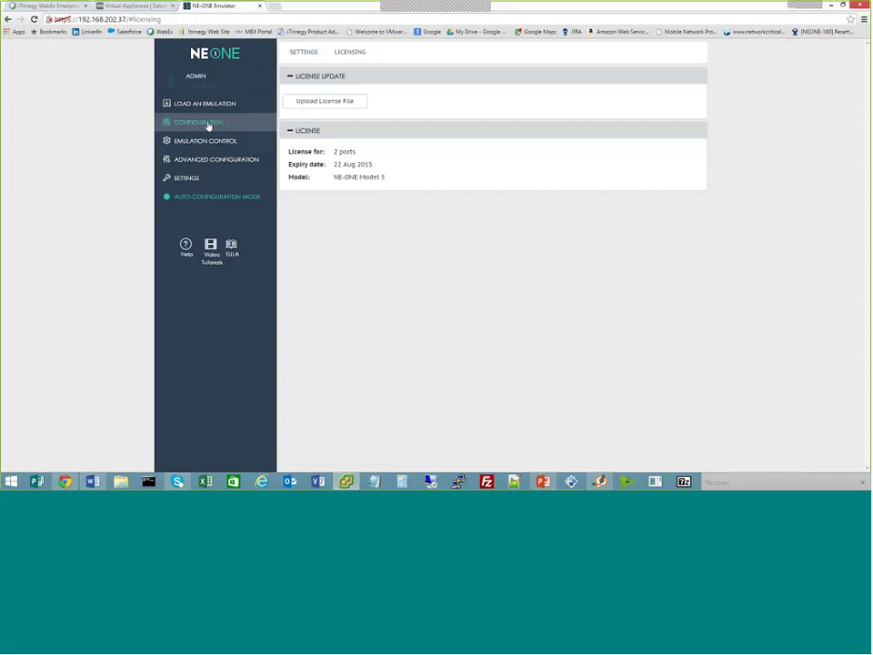
{"action": "left_click", "coordinate": [208, 125]}
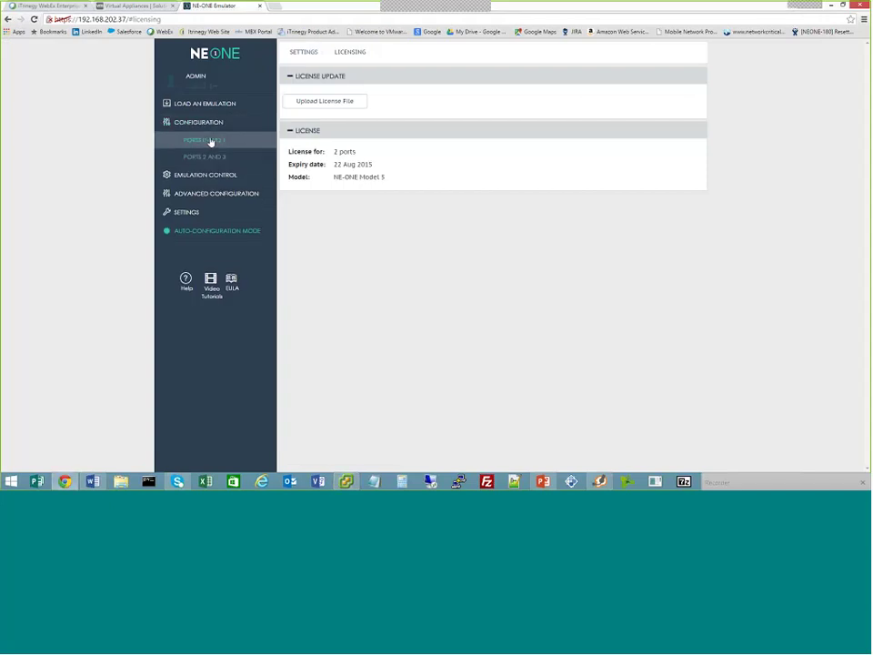
{"action": "left_click", "coordinate": [211, 141]}
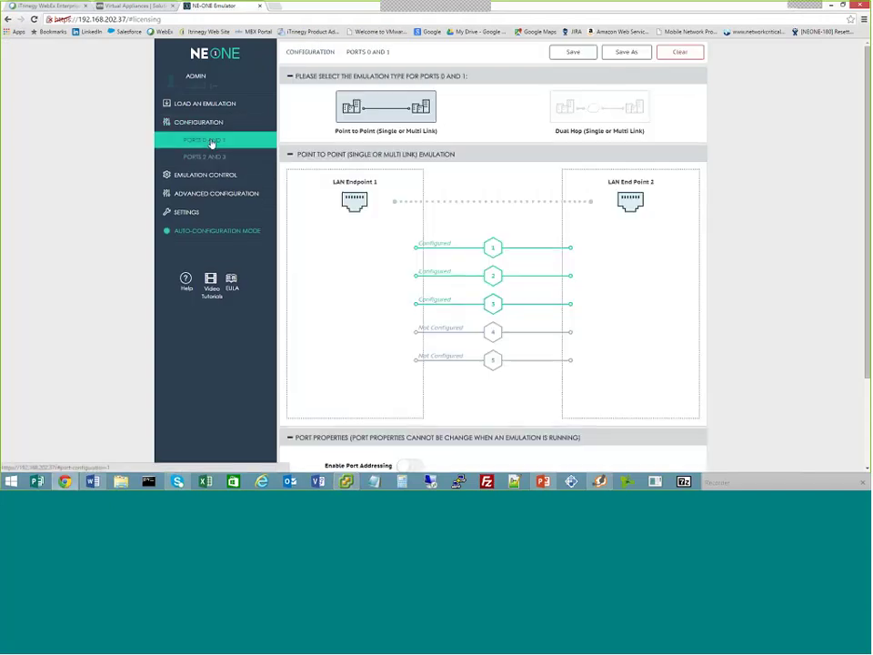
{"action": "left_click", "coordinate": [445, 277]}
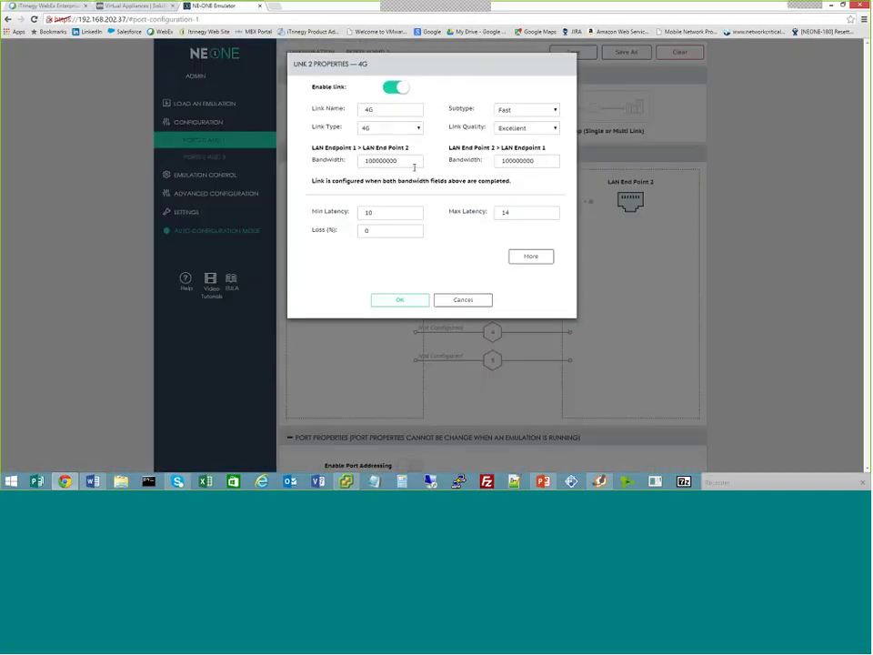
Try link 2 as 3G Slow with Excellent quality and set minimum latency to 10
{"action": "left_click", "coordinate": [417, 128]}
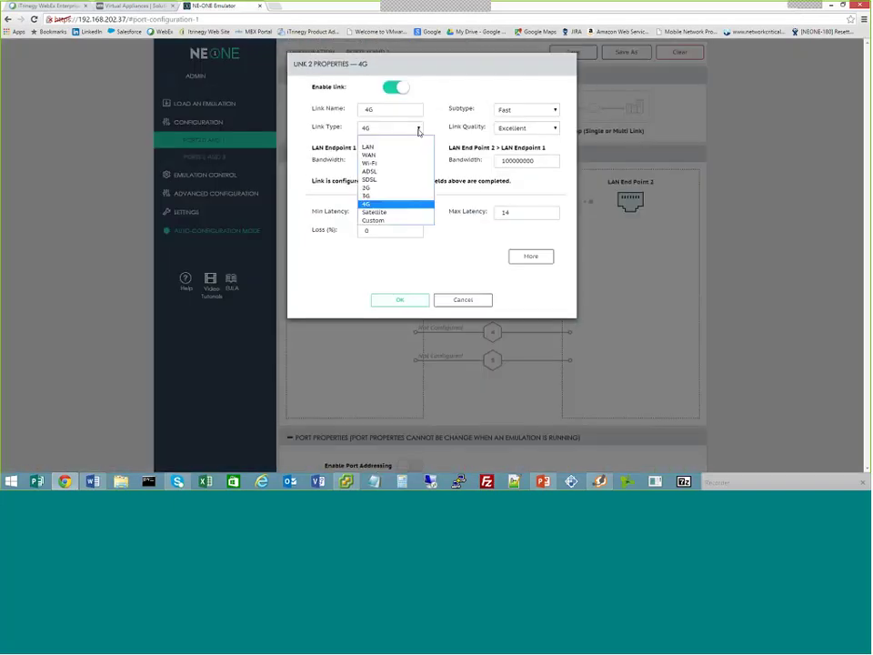
{"action": "left_click", "coordinate": [383, 196]}
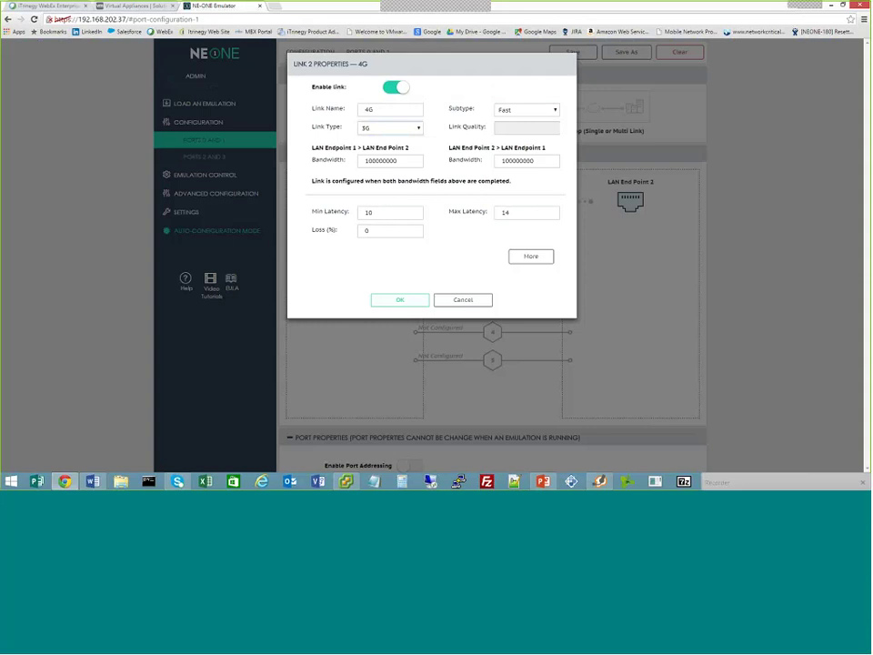
{"action": "left_click", "coordinate": [511, 113]}
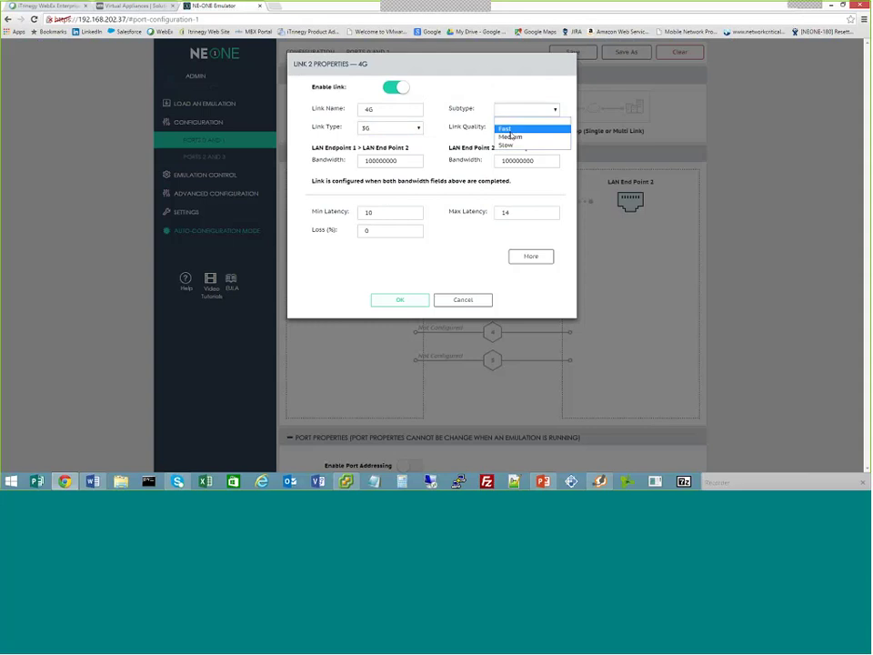
{"action": "left_click", "coordinate": [509, 144]}
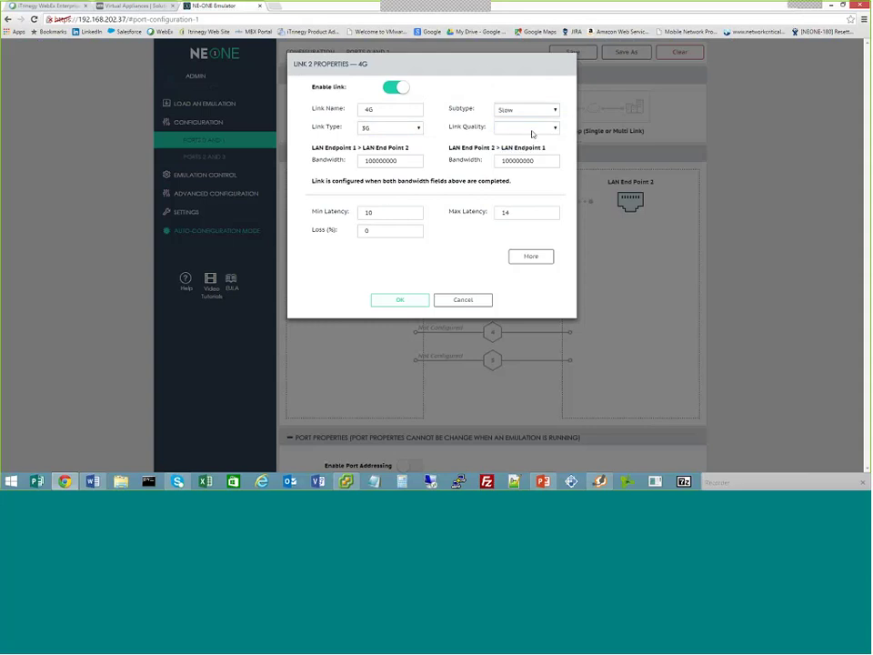
{"action": "left_click", "coordinate": [532, 129]}
{"action": "left_click", "coordinate": [522, 156]}
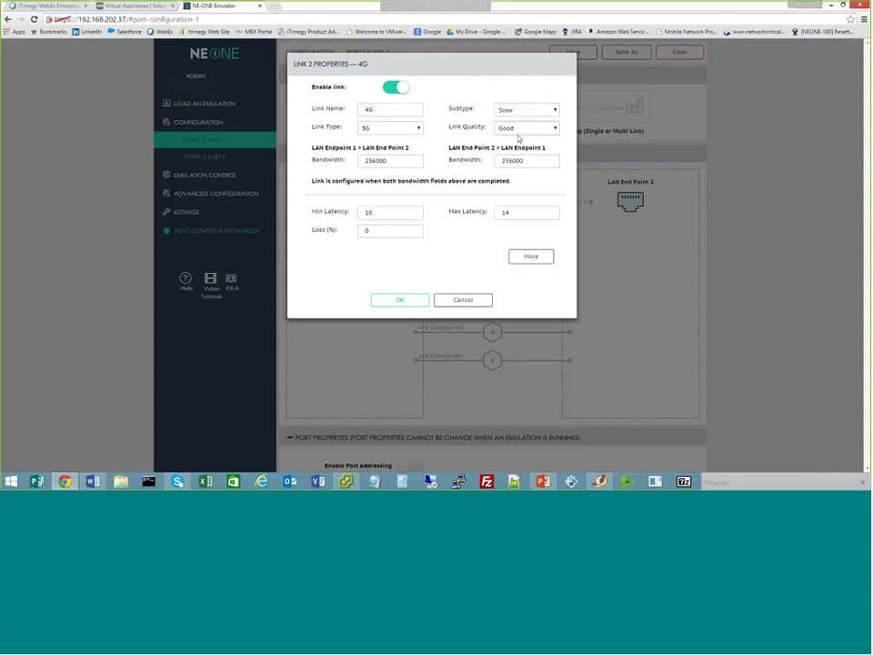
{"action": "left_click", "coordinate": [524, 130]}
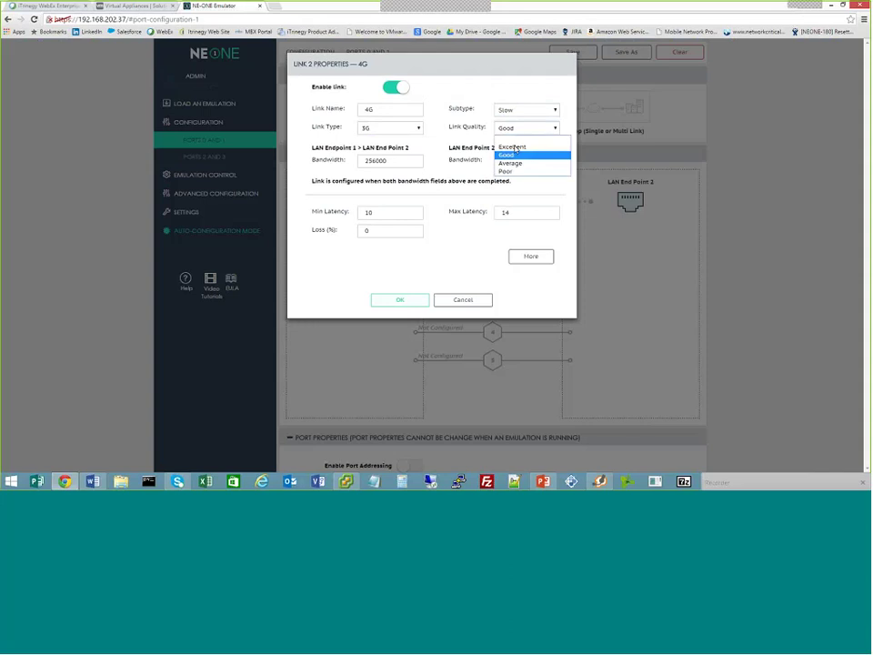
{"action": "left_click", "coordinate": [513, 147]}
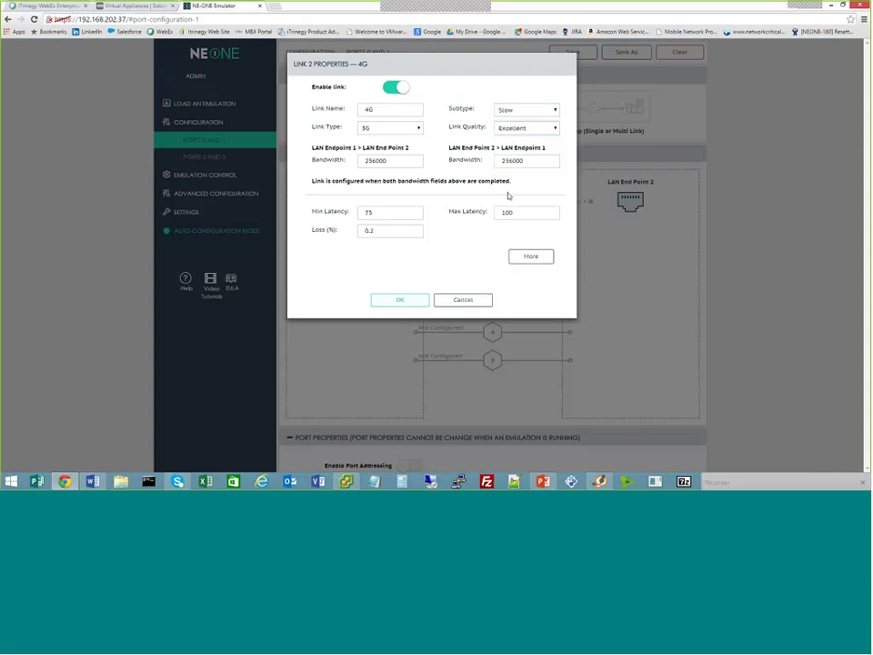
{"action": "double_click", "coordinate": [380, 215]}
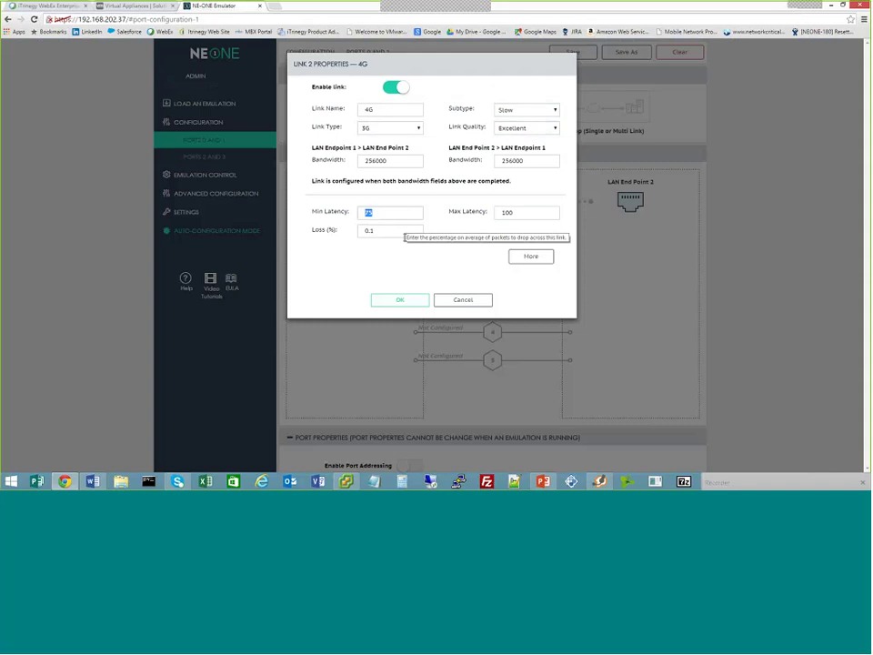
{"action": "type", "text": "10"}
{"action": "key", "text": "Tab"}
{"action": "type", "text": "10"}
Switch link 2 to 4G Fast, Excellent quality, with maximum latency 10, and save it
{"action": "double_click", "coordinate": [392, 161]}
{"action": "left_click", "coordinate": [389, 128]}
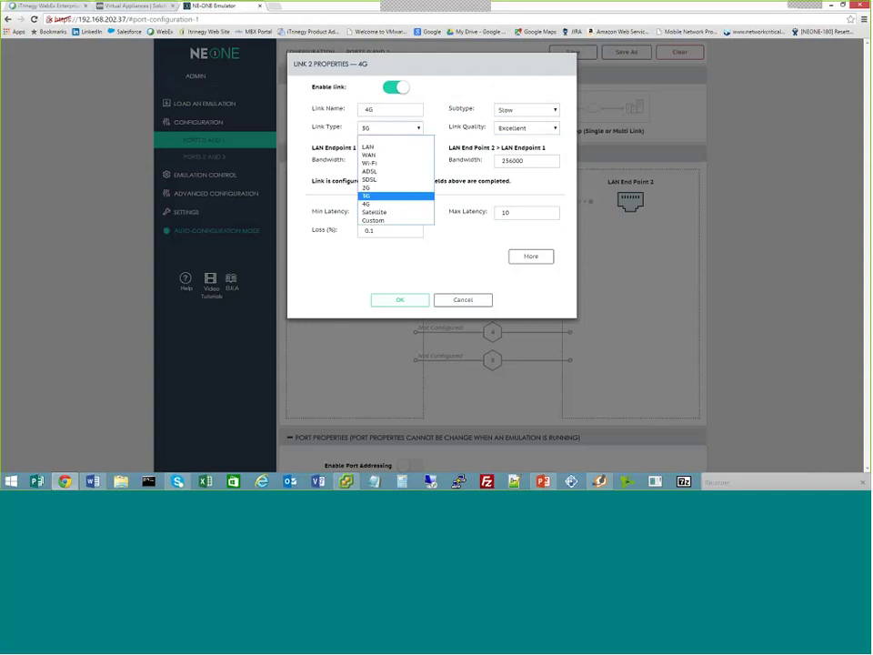
{"action": "left_click", "coordinate": [366, 204]}
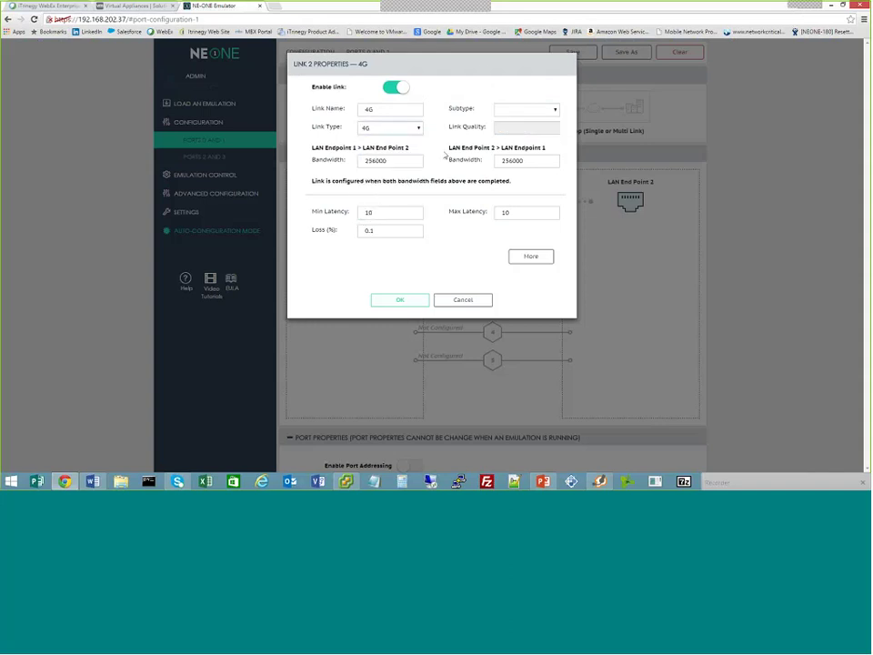
{"action": "left_click", "coordinate": [523, 109]}
{"action": "left_click", "coordinate": [509, 126]}
{"action": "left_click", "coordinate": [510, 130]}
{"action": "left_click", "coordinate": [511, 142]}
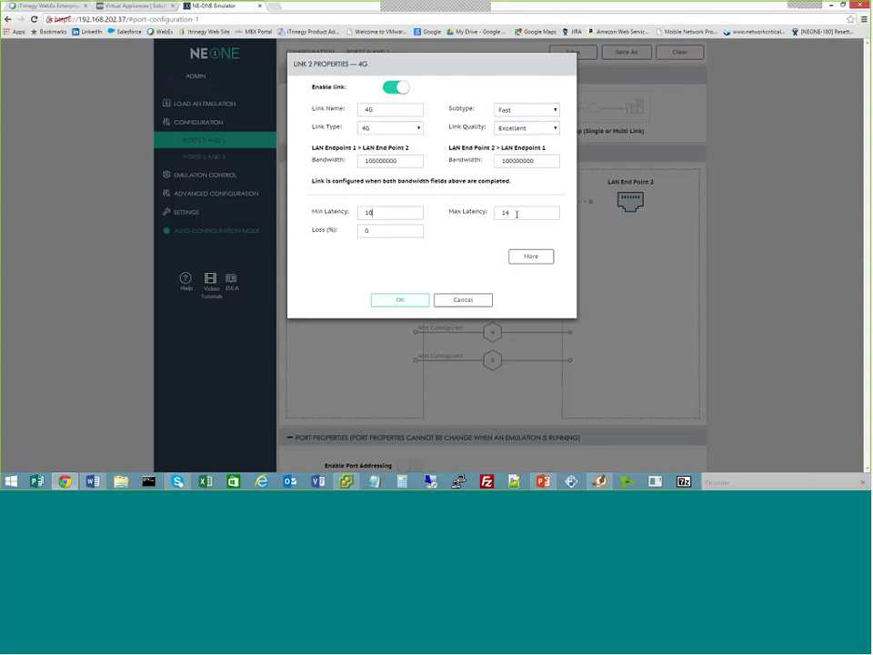
{"action": "left_click", "coordinate": [517, 214]}
{"action": "key", "text": "BackSpace"}
{"action": "type", "text": "0"}
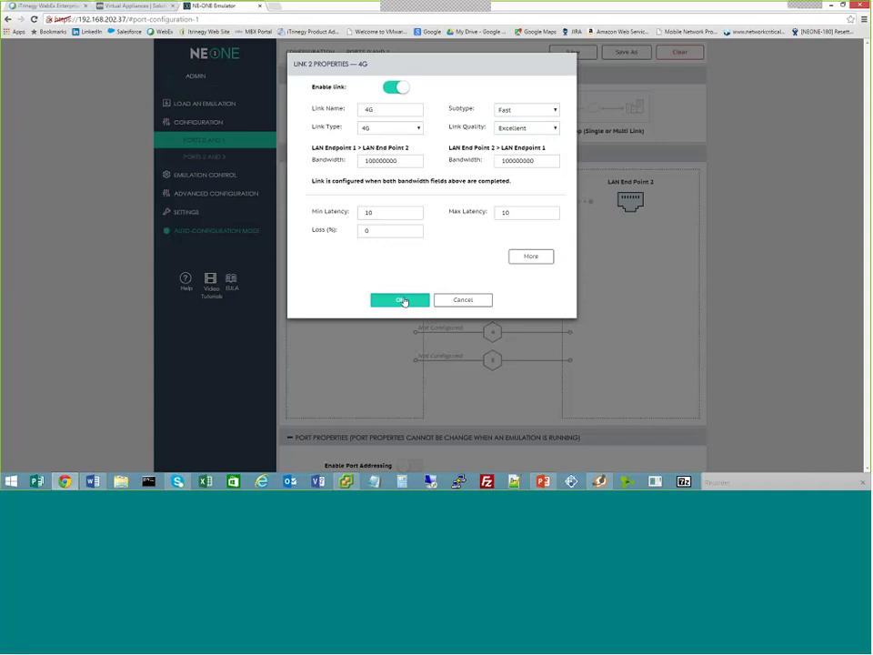
{"action": "left_click", "coordinate": [400, 299]}
Update the running emulation with the revised link settings, then restore the browser window to the right
{"action": "left_click", "coordinate": [222, 177]}
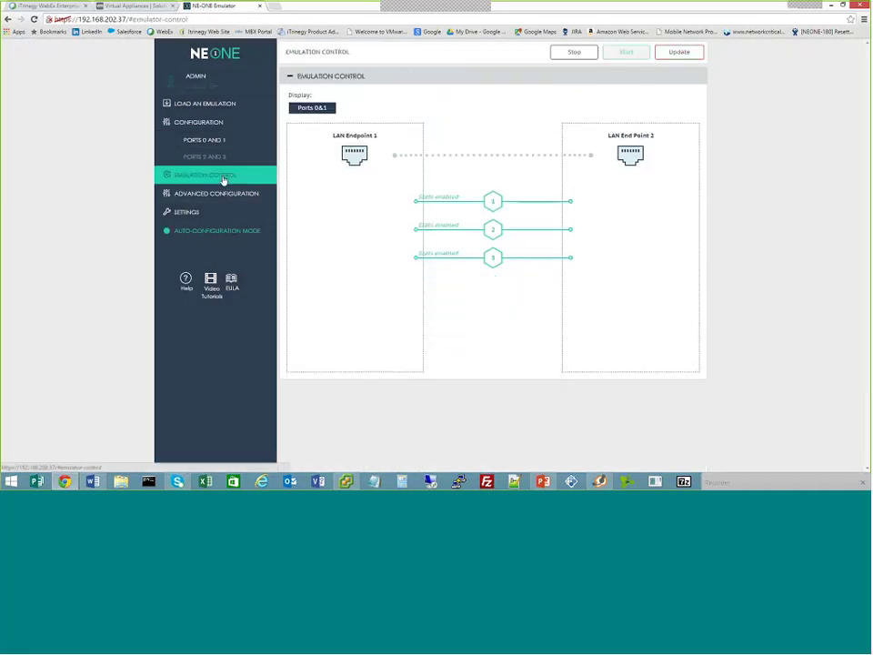
{"action": "left_click", "coordinate": [671, 53]}
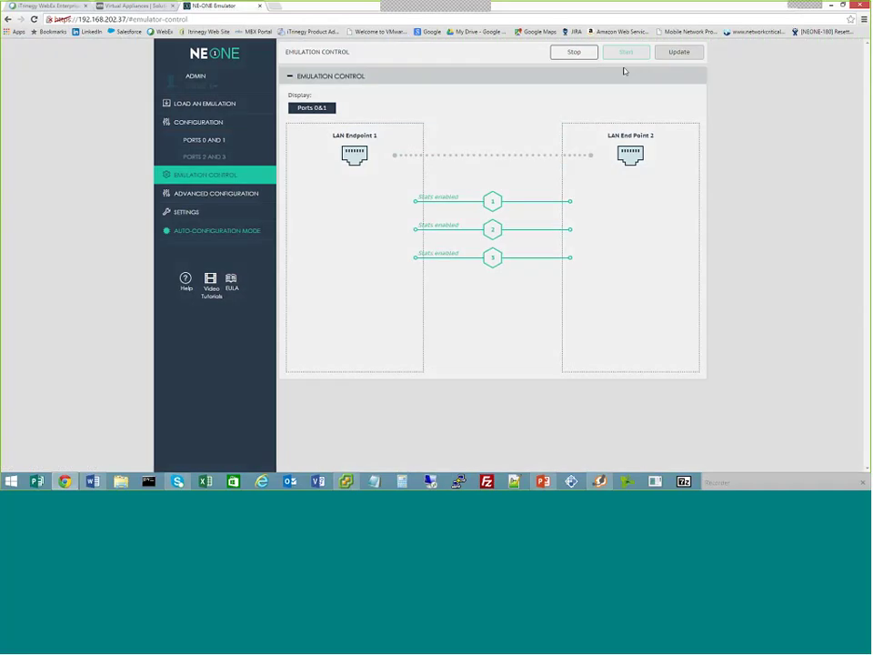
{"action": "left_click", "coordinate": [400, 135]}
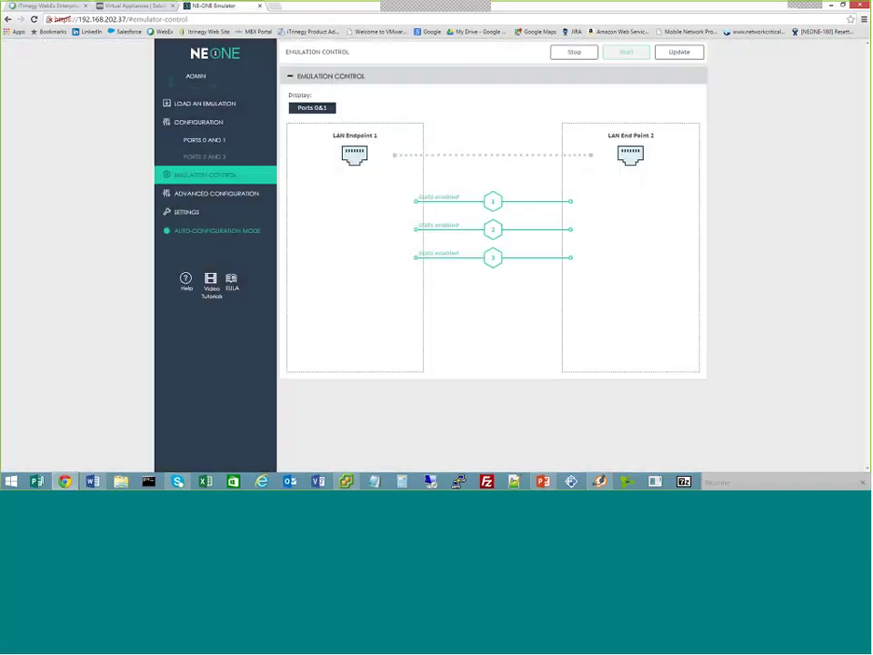
{"action": "left_click", "coordinate": [849, 7]}
{"action": "left_click_drag", "start_coordinate": [519, 29], "coordinate": [626, 29]}
In Client2's console, arrange the ping and file windows and show the Demo (Z:) share contents
{"action": "left_click", "coordinate": [149, 131]}
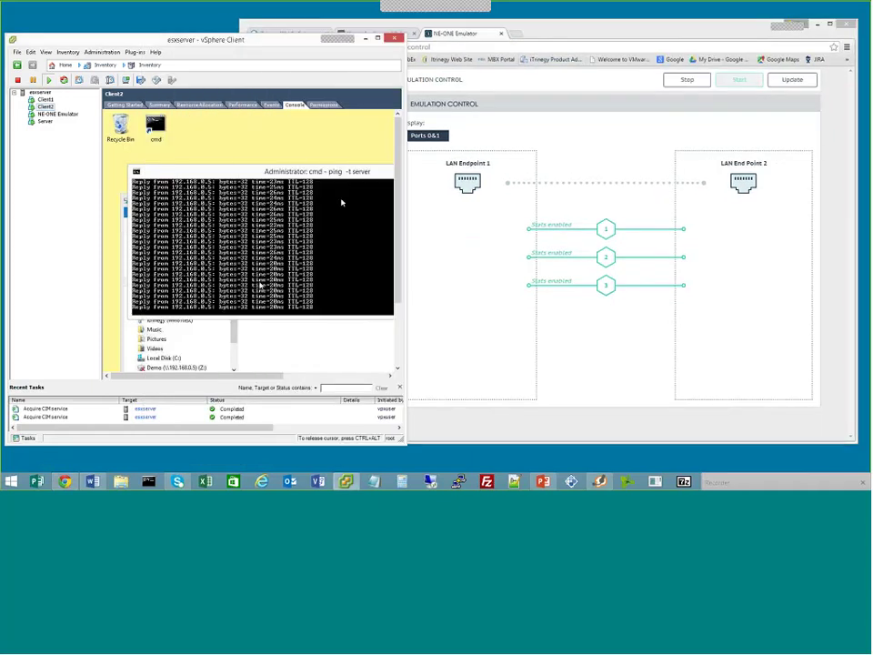
{"action": "left_click_drag", "start_coordinate": [363, 173], "coordinate": [354, 150]}
{"action": "left_click", "coordinate": [270, 314]}
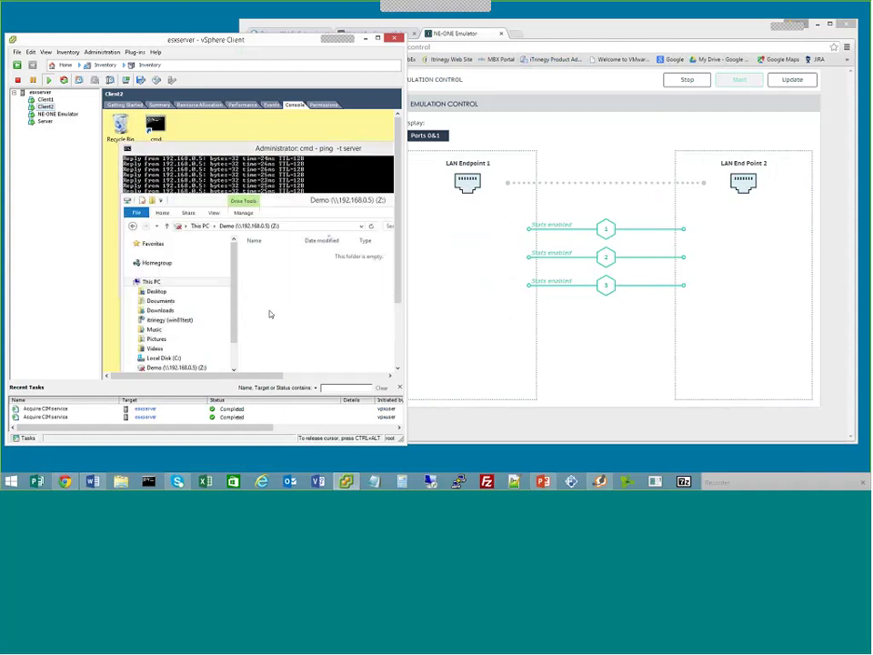
{"action": "left_click_drag", "start_coordinate": [291, 208], "coordinate": [280, 158]}
{"action": "left_click", "coordinate": [181, 320]}
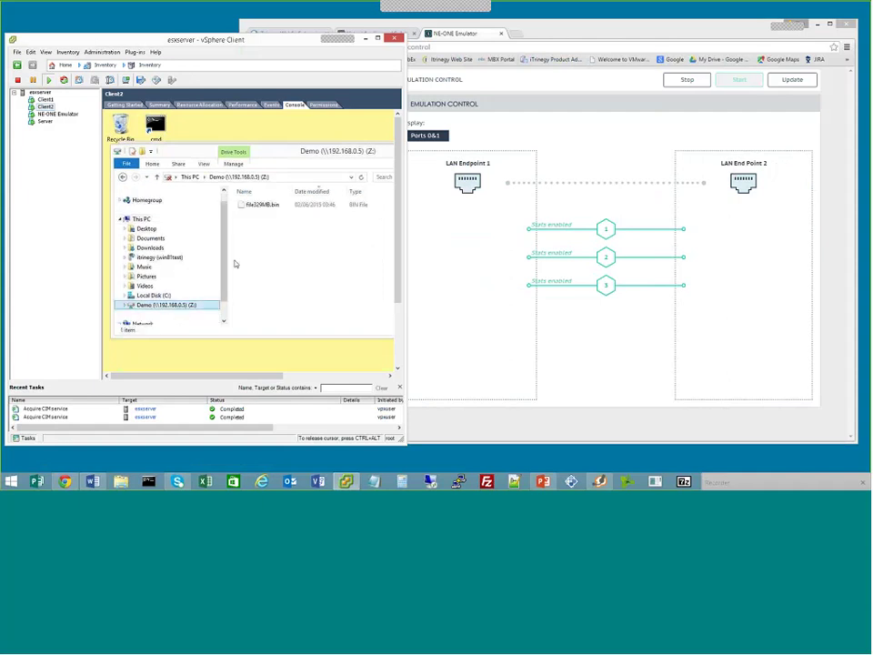
Copy file329MB.bin from the Demo share and paste it onto Client2's desktop
{"action": "left_click", "coordinate": [255, 203]}
{"action": "right_click", "coordinate": [255, 204]}
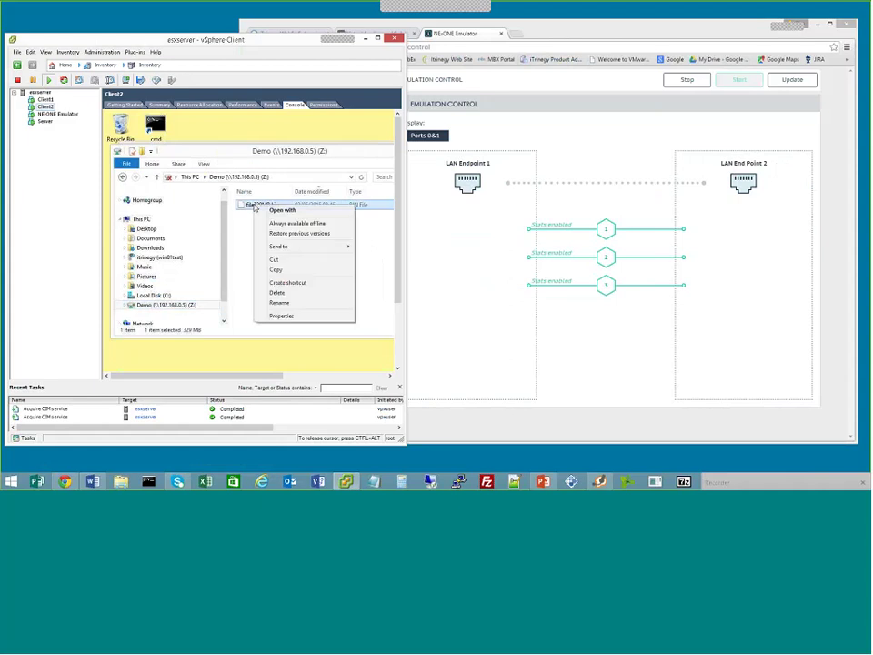
{"action": "left_click", "coordinate": [276, 271]}
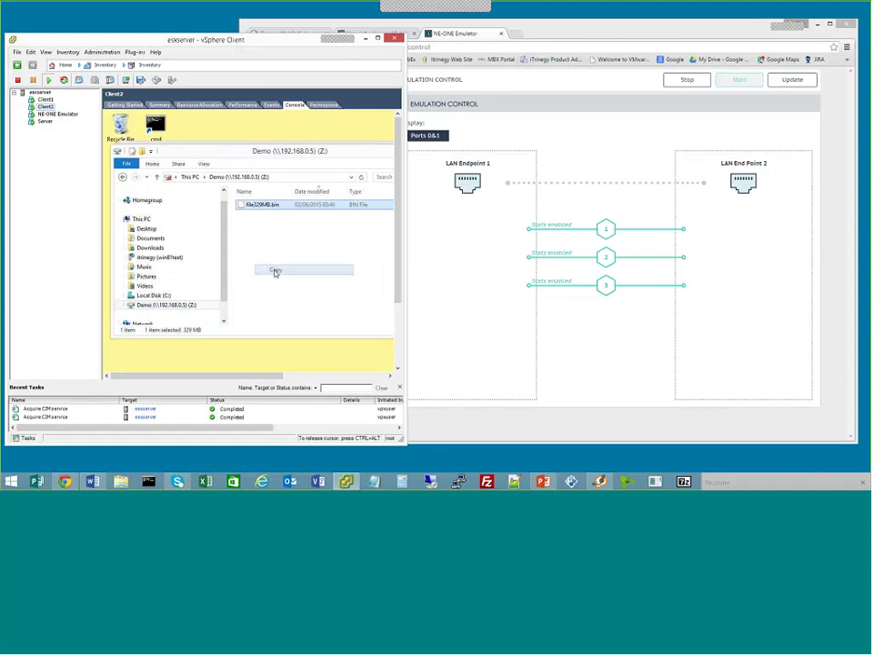
{"action": "right_click", "coordinate": [219, 133]}
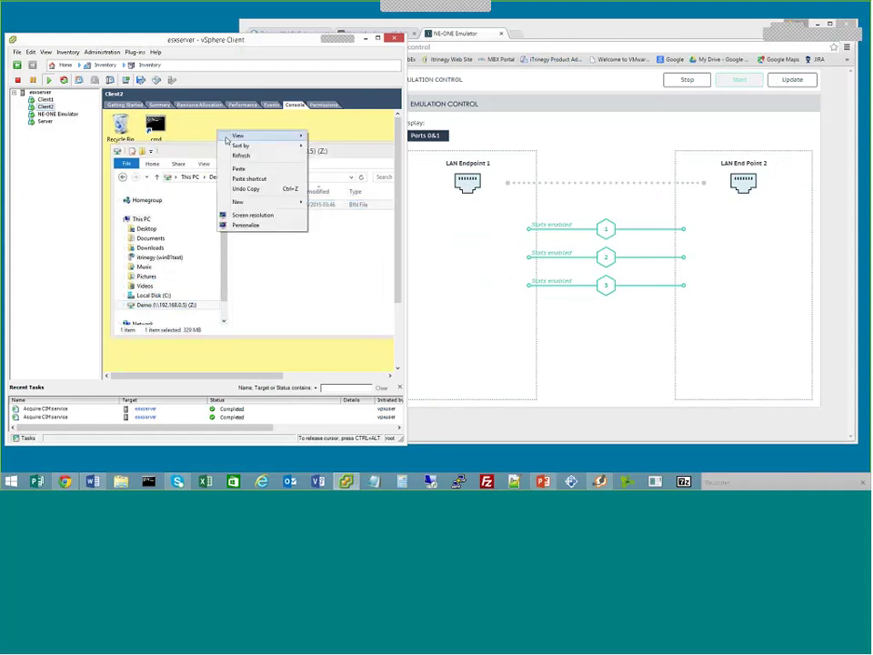
{"action": "left_click", "coordinate": [239, 169]}
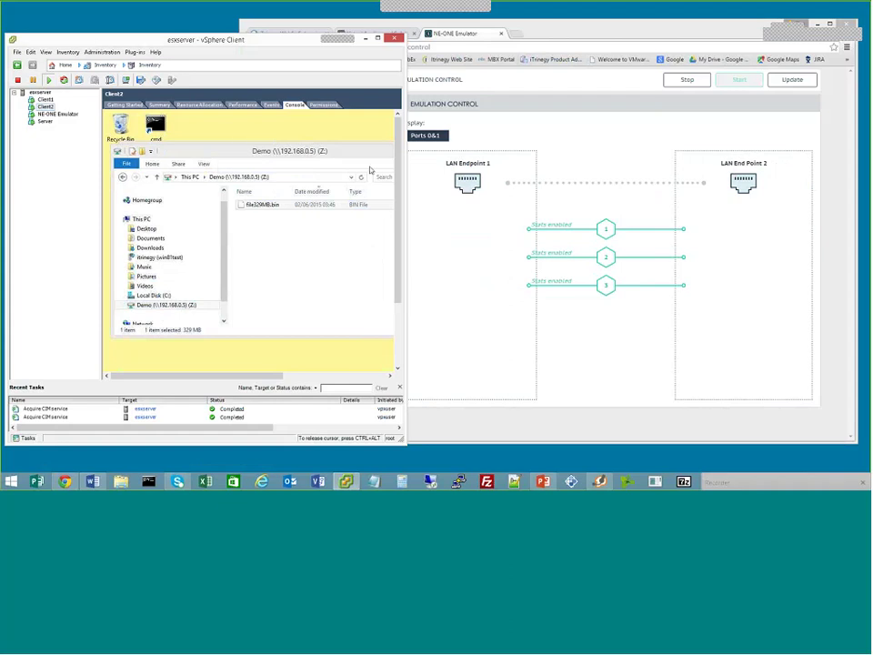
{"action": "left_click_drag", "start_coordinate": [300, 162], "coordinate": [223, 139]}
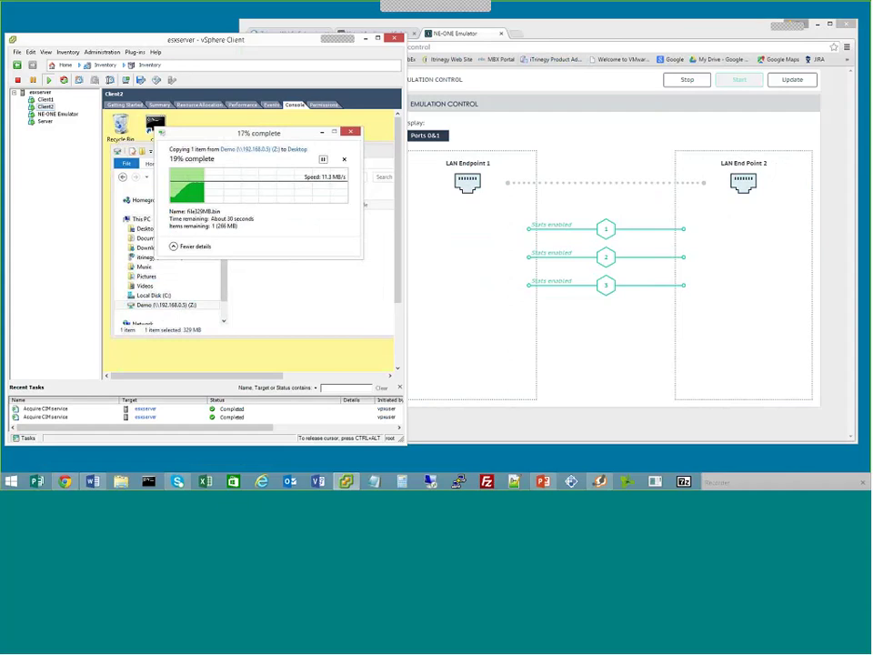
Set link 2's minimum and maximum latency to 25 in the Ports 0 and 1 configuration
{"action": "left_click", "coordinate": [436, 150]}
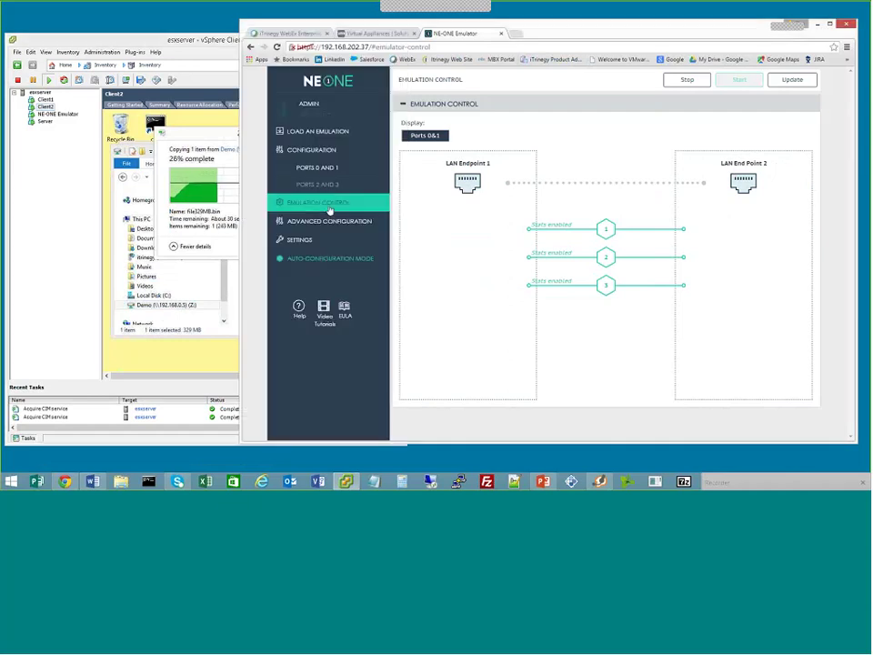
{"action": "left_click", "coordinate": [319, 169]}
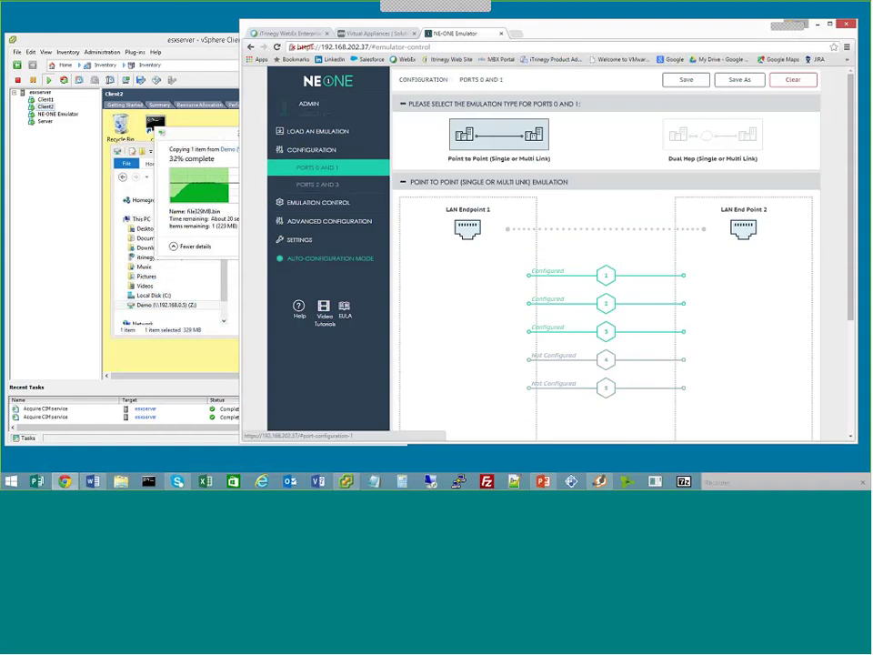
{"action": "left_click", "coordinate": [564, 308]}
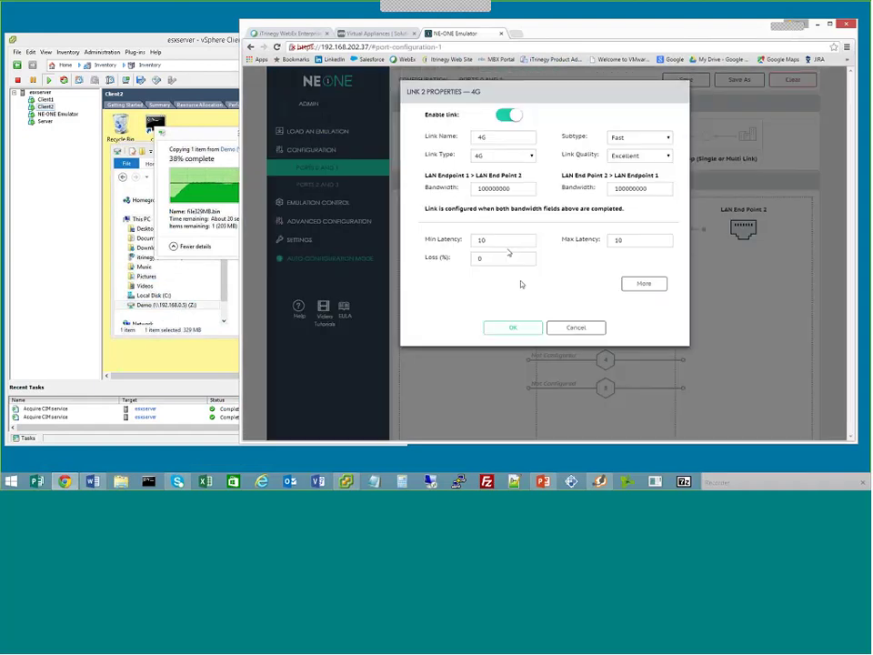
{"action": "double_click", "coordinate": [472, 241]}
{"action": "type", "text": "25"}
{"action": "key", "text": "Tab"}
{"action": "type", "text": "25"}
{"action": "left_click", "coordinate": [512, 328]}
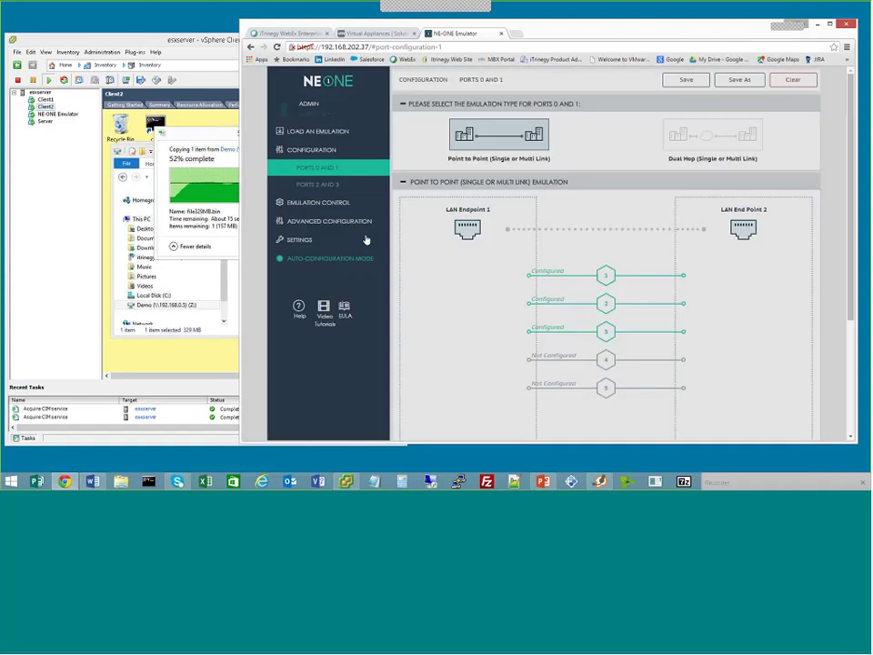
Update the running emulation with the new latency and return to the Client2 console
{"action": "left_click", "coordinate": [353, 203]}
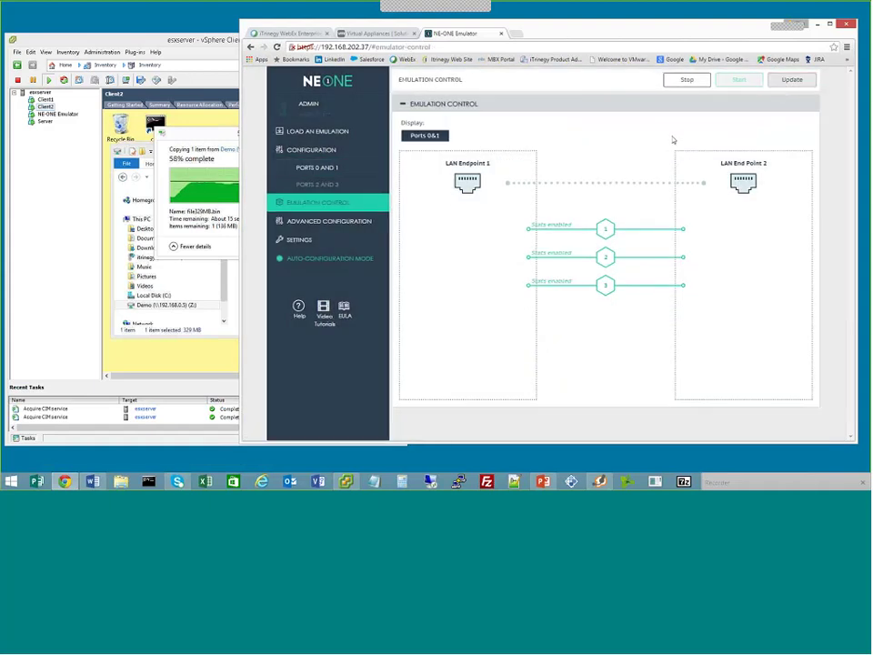
{"action": "left_click", "coordinate": [788, 80]}
{"action": "left_click", "coordinate": [513, 165]}
{"action": "left_click", "coordinate": [168, 128]}
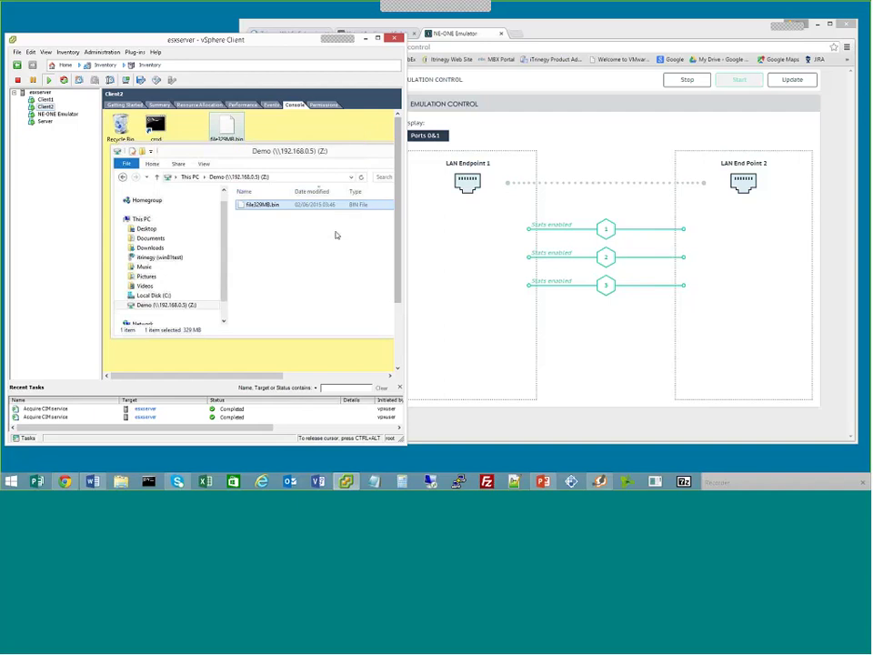
Copy file329MB.bin and paste it onto Client2's desktop, leaving the replace prompt open
{"action": "right_click", "coordinate": [292, 206]}
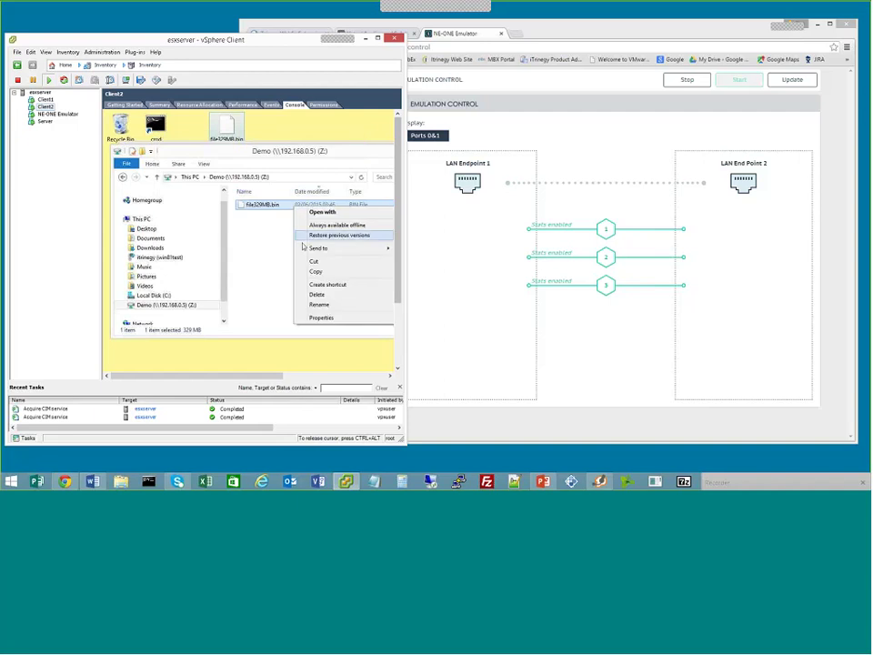
{"action": "left_click", "coordinate": [308, 272]}
{"action": "right_click", "coordinate": [272, 131]}
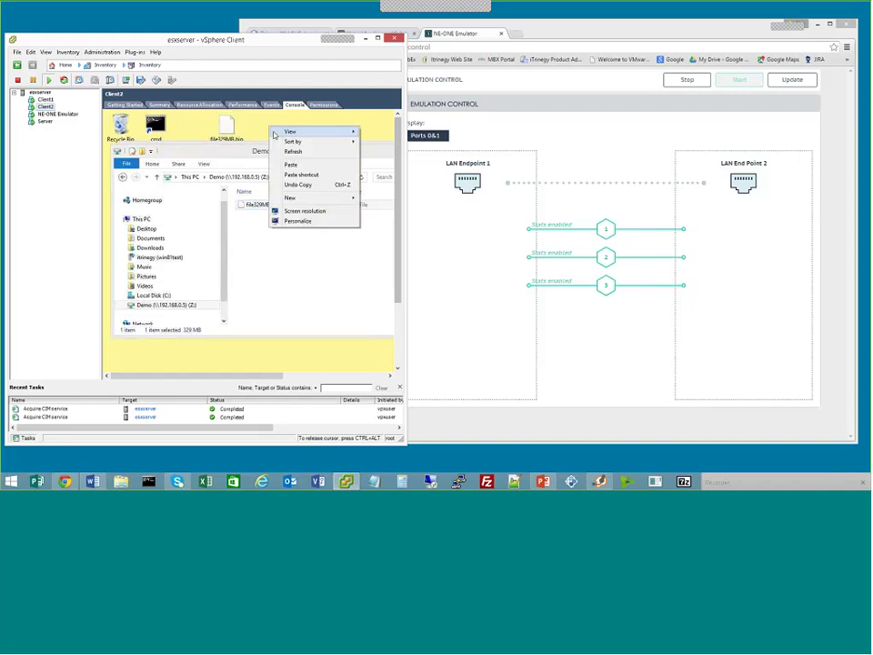
{"action": "left_click", "coordinate": [291, 164]}
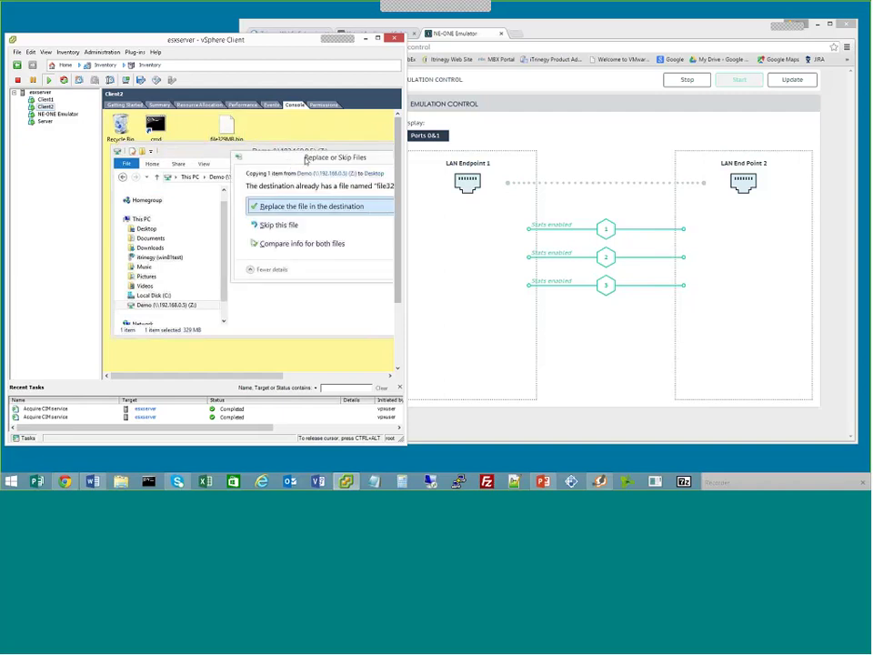
{"action": "left_click_drag", "start_coordinate": [244, 141], "coordinate": [203, 131]}
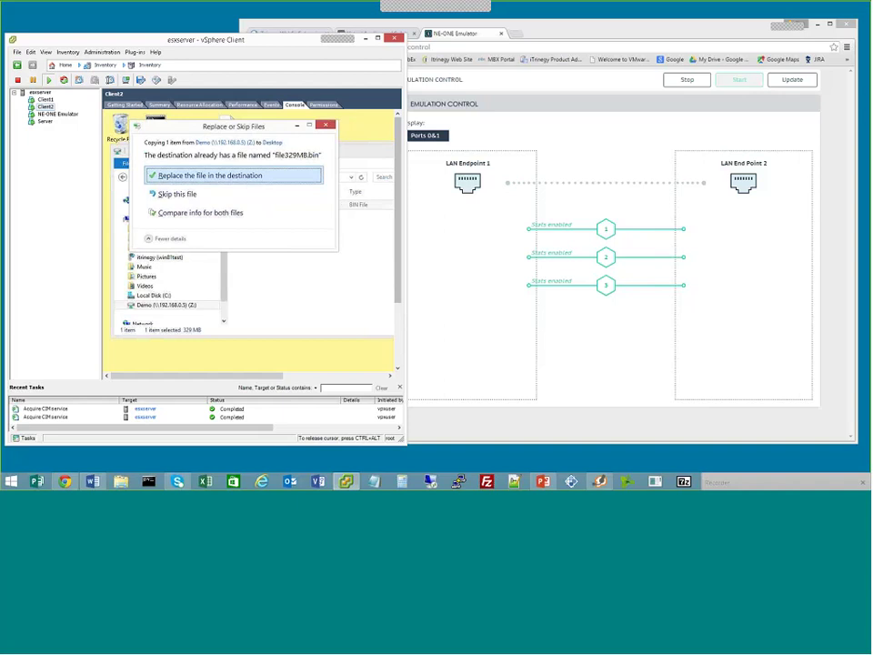
Set the 4G link to 20% loss with minimum latency 15 and maximum latency 35
{"action": "key", "text": "alt+Tab"}
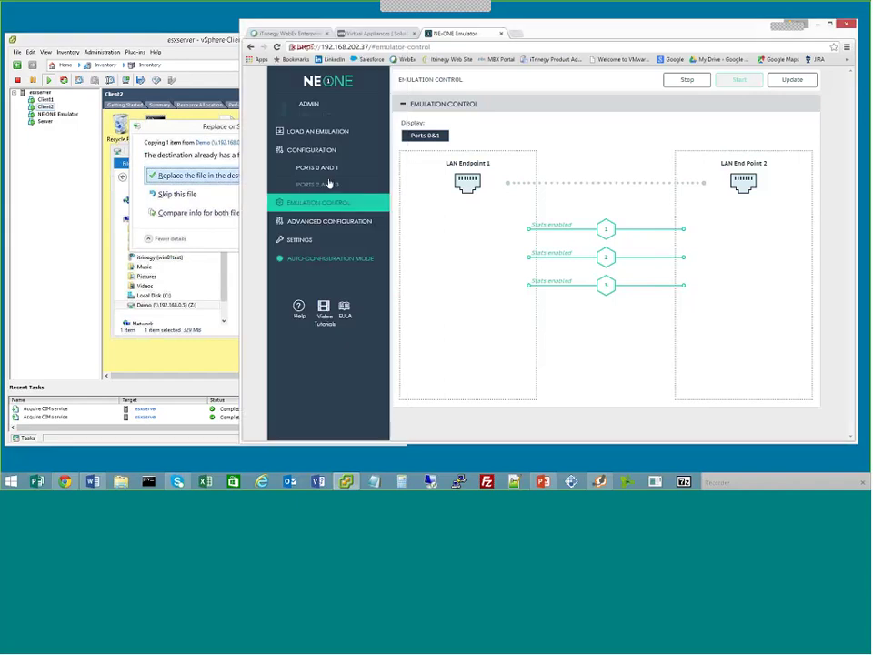
{"action": "left_click", "coordinate": [317, 168]}
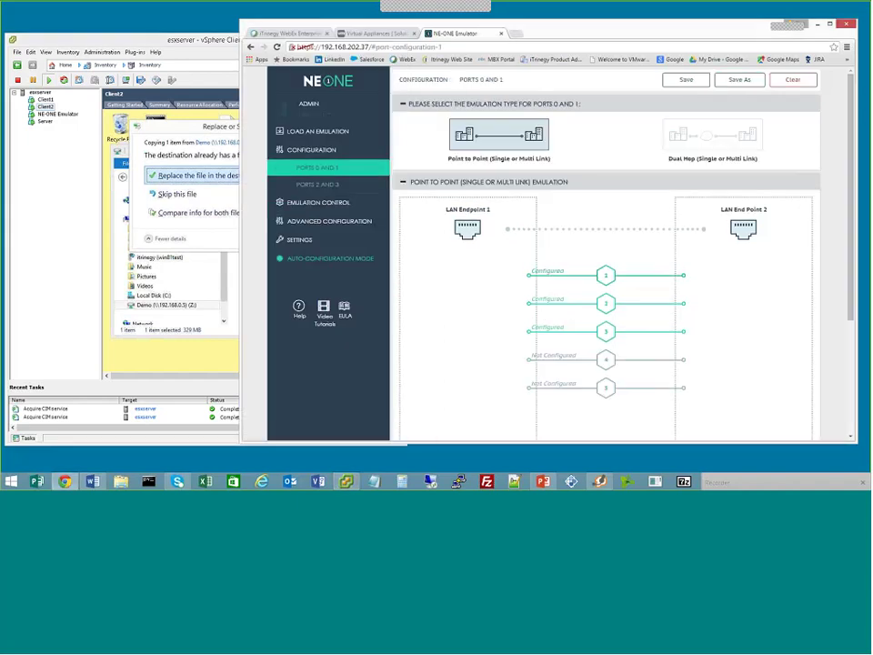
{"action": "left_click", "coordinate": [557, 299]}
{"action": "left_click", "coordinate": [472, 259]}
{"action": "type", "text": "20"}
{"action": "double_click", "coordinate": [482, 241]}
{"action": "type", "text": "15"}
{"action": "left_click", "coordinate": [591, 270]}
{"action": "left_click", "coordinate": [512, 327]}
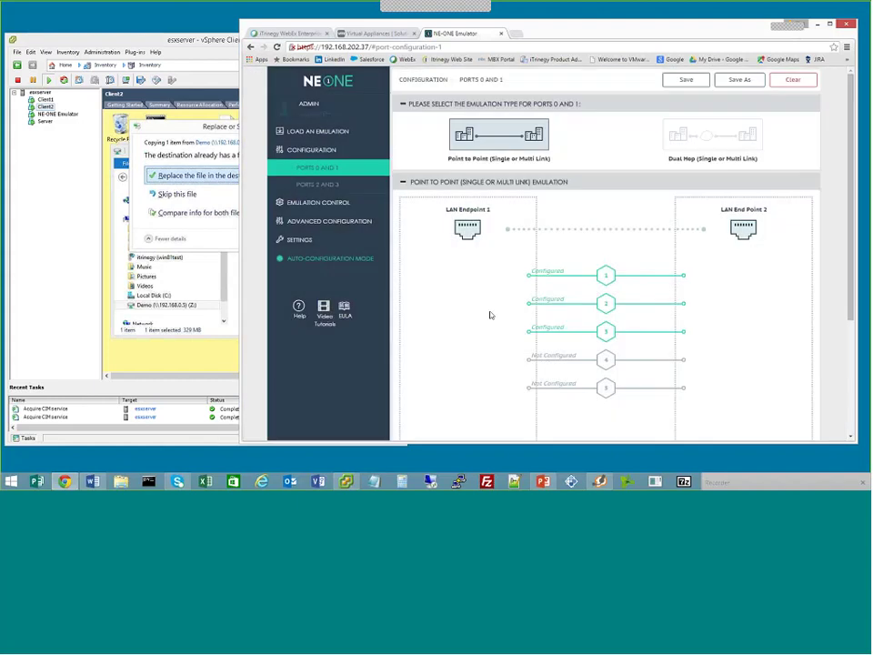
Replace the existing file329MB.bin on Client2's desktop to restart the copy
{"action": "left_click", "coordinate": [345, 202]}
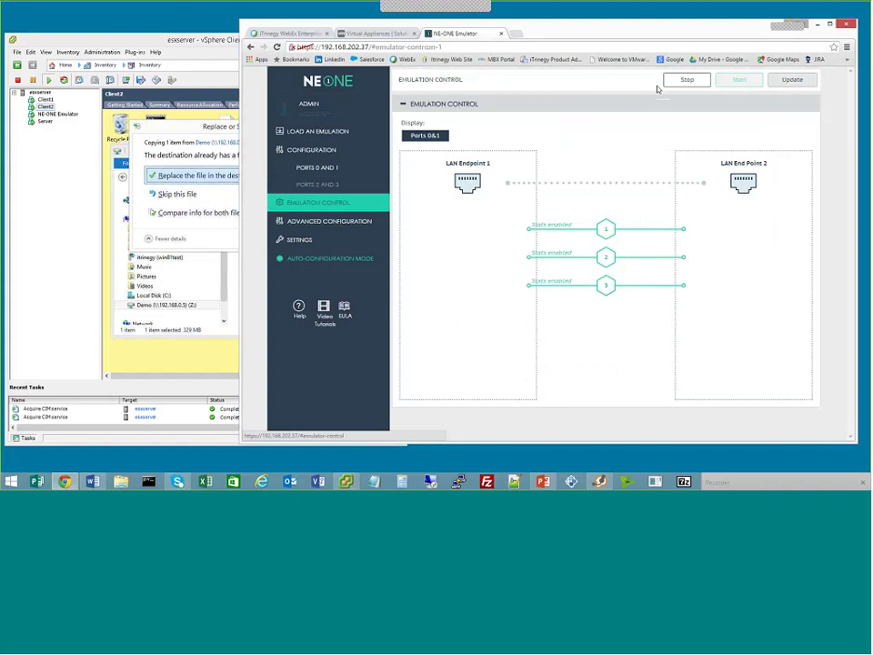
{"action": "left_click", "coordinate": [189, 179]}
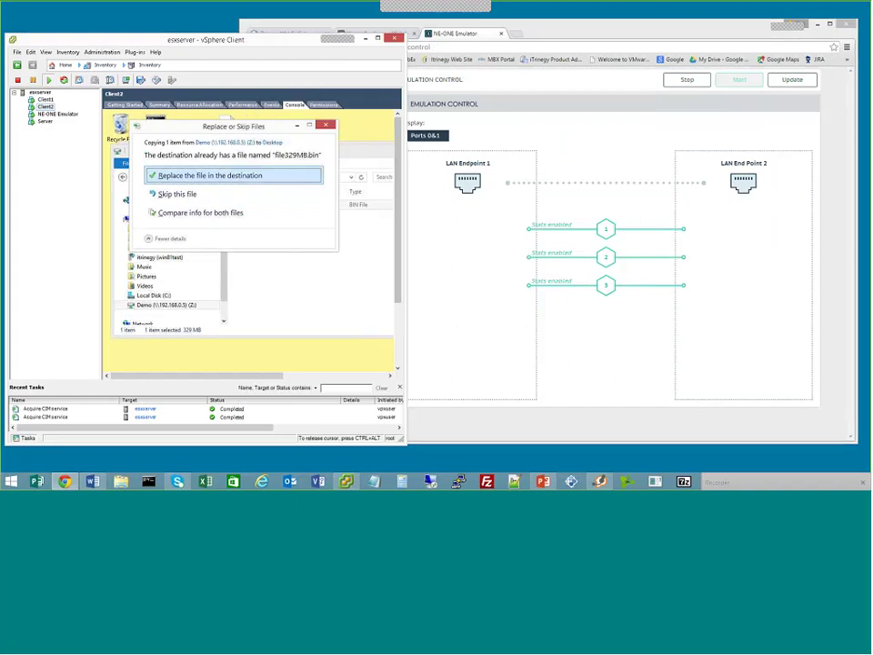
{"action": "left_click", "coordinate": [235, 175]}
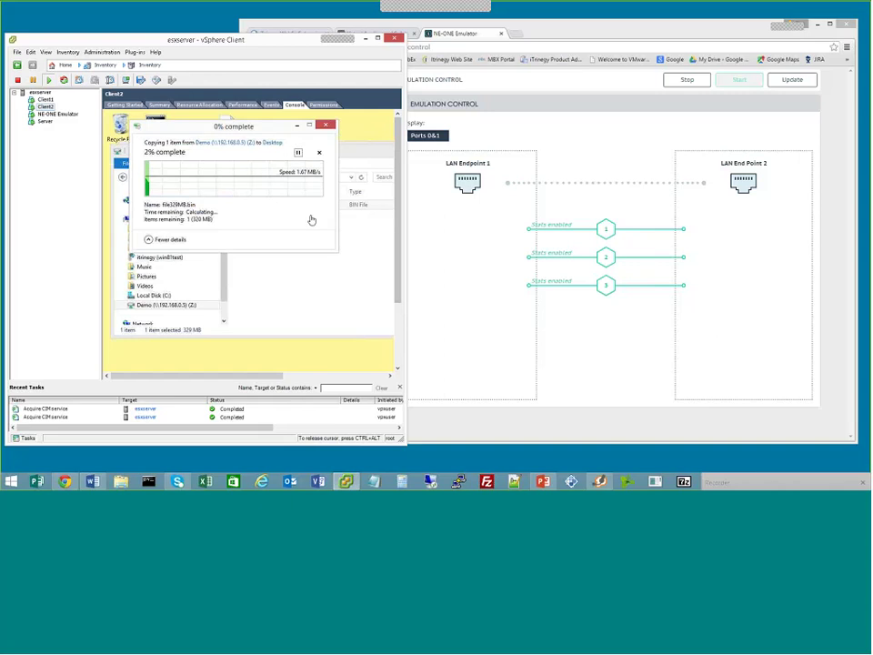
Apply the 20% loss 4G settings to the emulation and switch back to watch the copy
{"action": "left_click", "coordinate": [782, 80]}
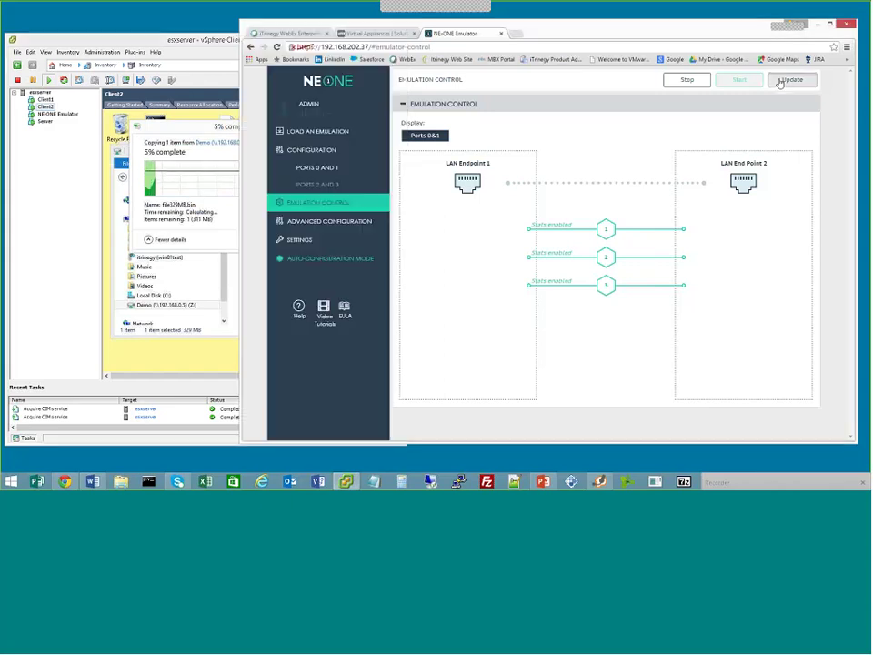
{"action": "left_click", "coordinate": [535, 169]}
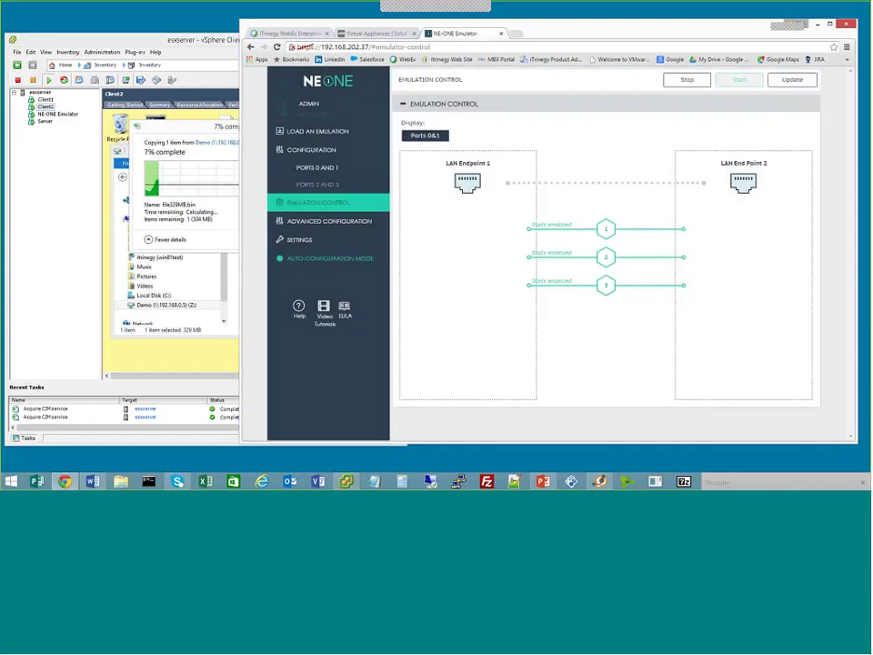
{"action": "key", "text": "alt+Tab"}
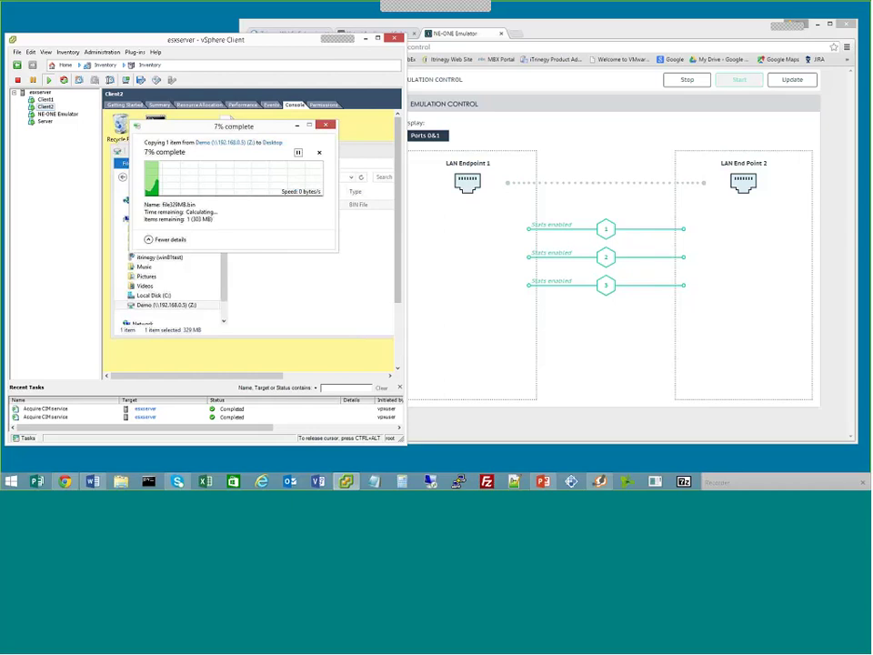
Lower the 4G link's minimum latency to 10 and adjust its maximum latency
{"action": "key", "text": "alt+Tab"}
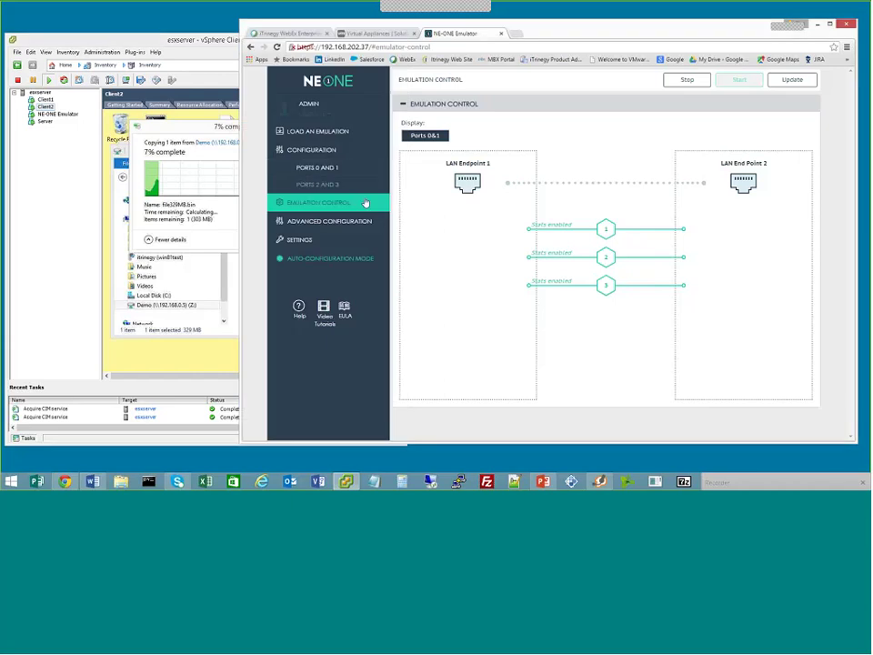
{"action": "left_click", "coordinate": [307, 168]}
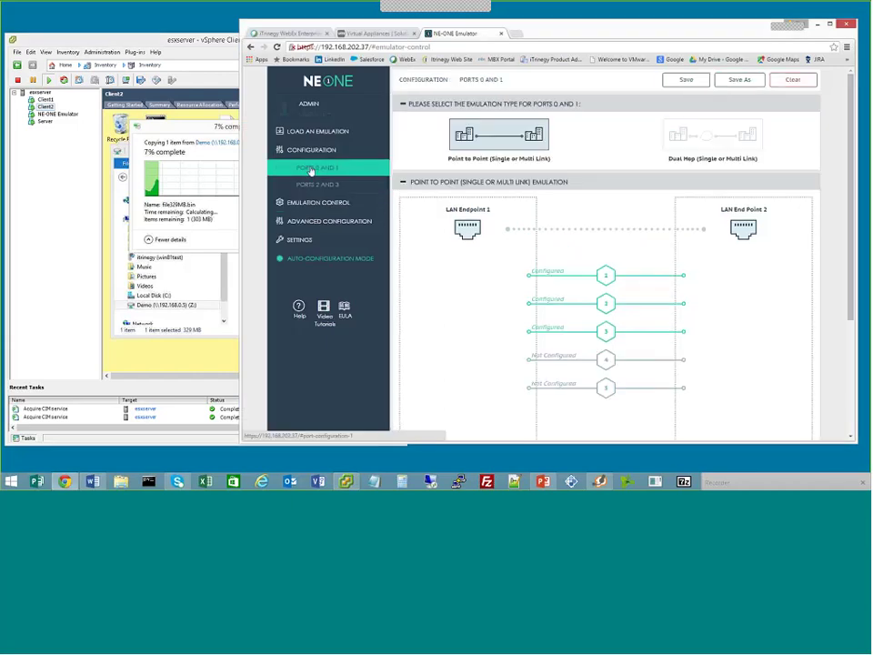
{"action": "left_click", "coordinate": [546, 305]}
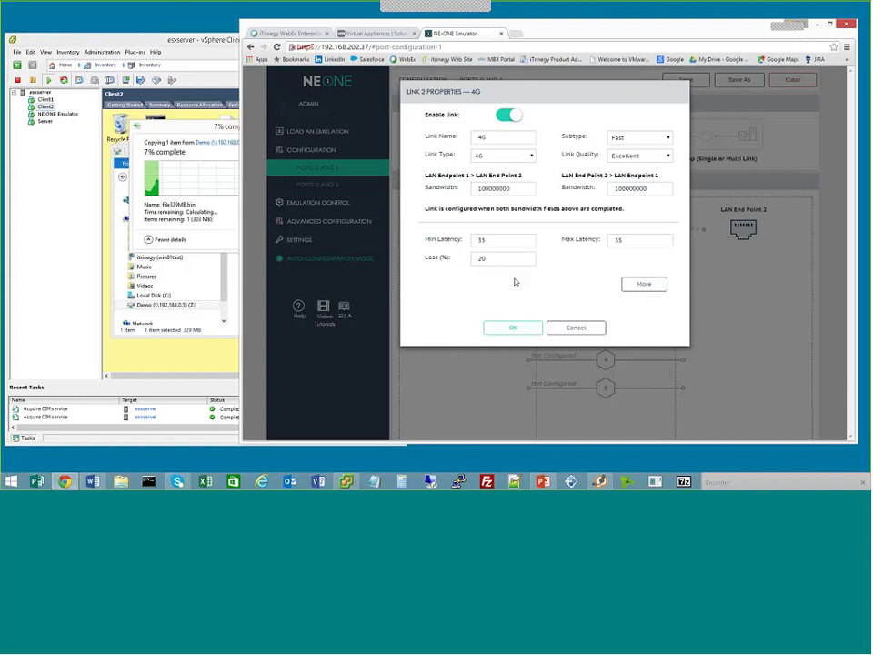
{"action": "double_click", "coordinate": [510, 240]}
{"action": "type", "text": "10"}
{"action": "key", "text": "Tab"}
{"action": "type", "text": "1"}
{"action": "left_click", "coordinate": [526, 328]}
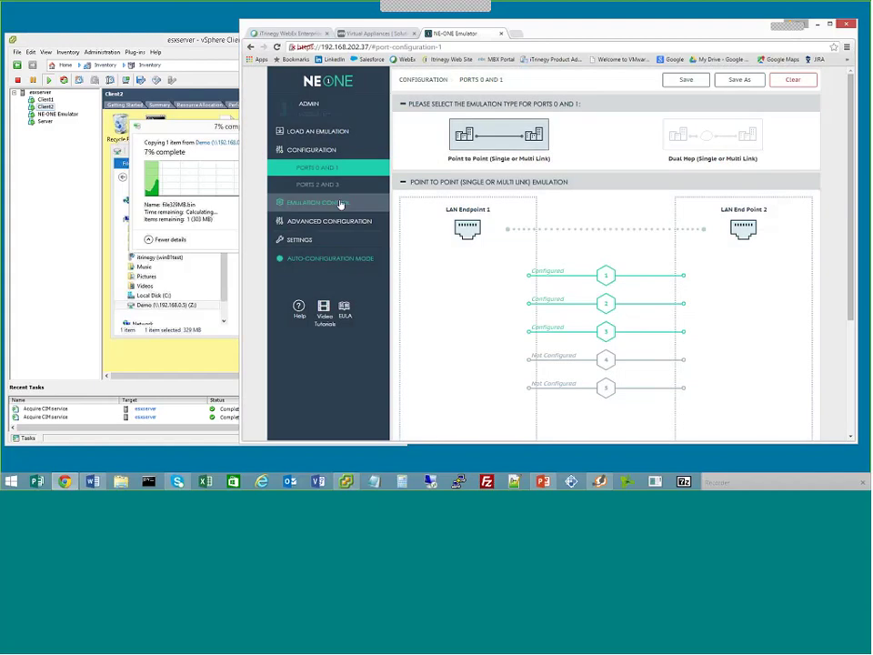
Apply the new 4G latency to the running emulation and check the Client2 copy
{"action": "left_click", "coordinate": [375, 202]}
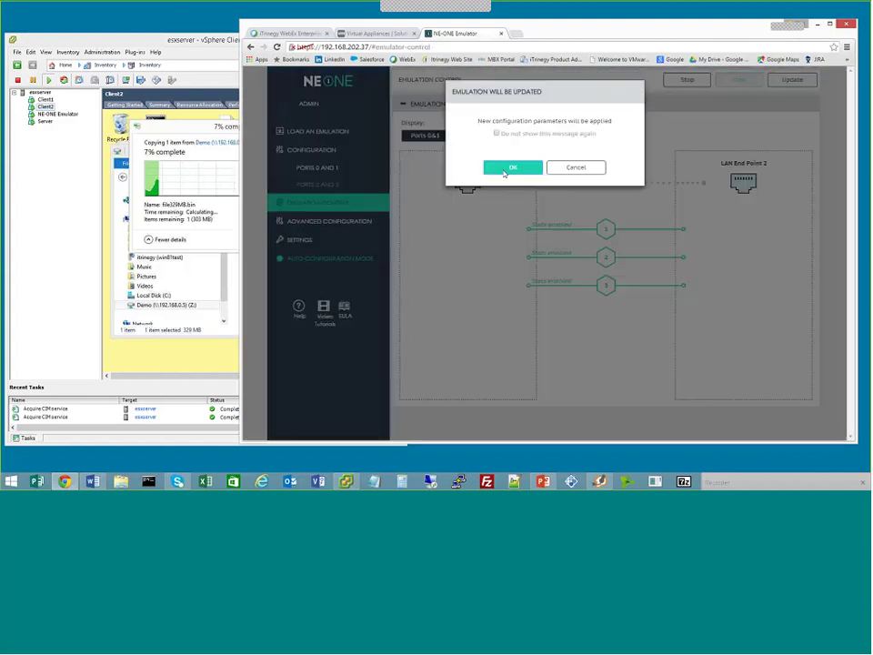
{"action": "left_click", "coordinate": [509, 169]}
{"action": "left_click", "coordinate": [237, 230]}
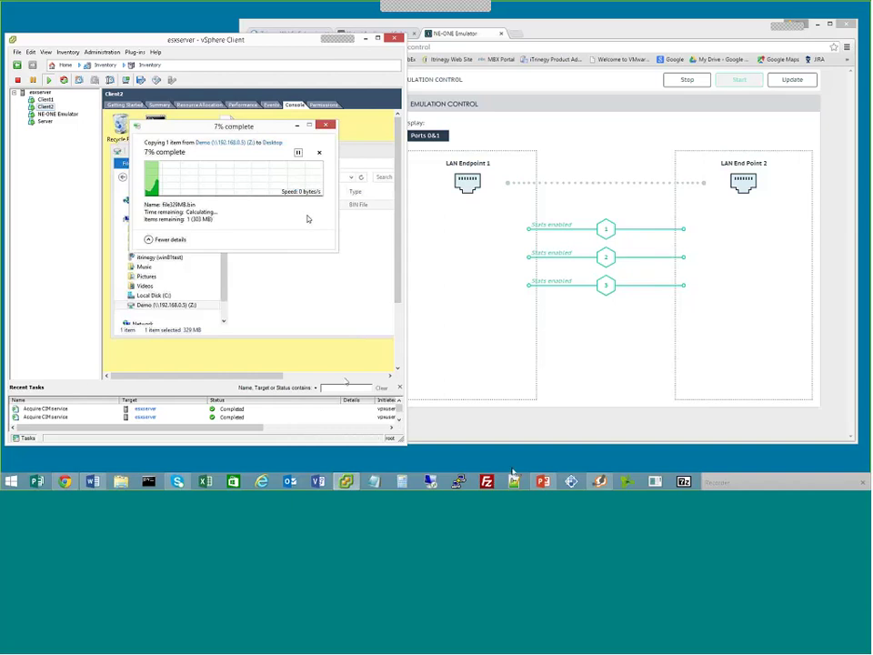
Run the slide show from the Setup slide through to the INE Enterprise emulator item
{"action": "mouse_move", "coordinate": [544, 481]}
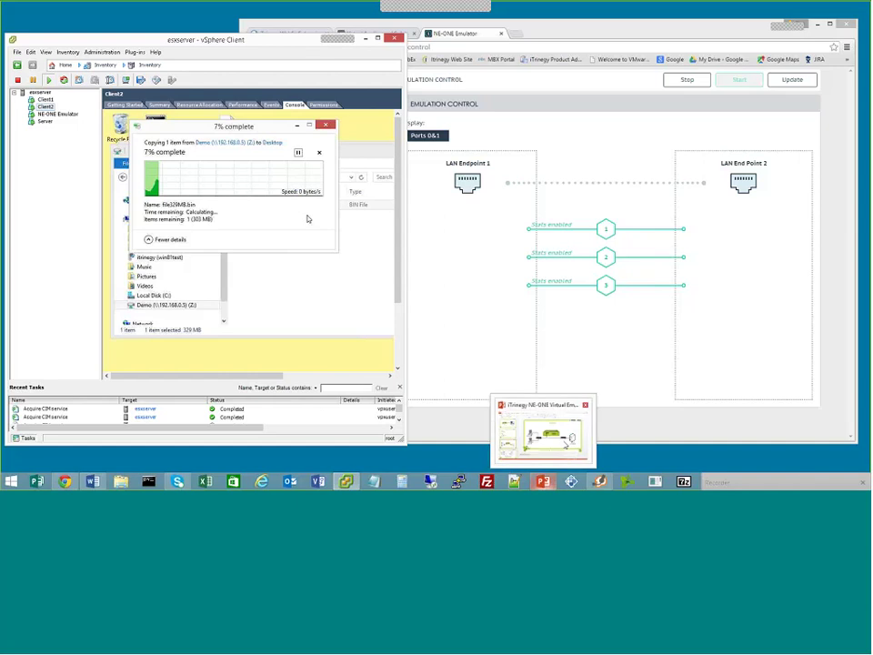
{"action": "left_click", "coordinate": [546, 433]}
{"action": "left_click", "coordinate": [166, 355]}
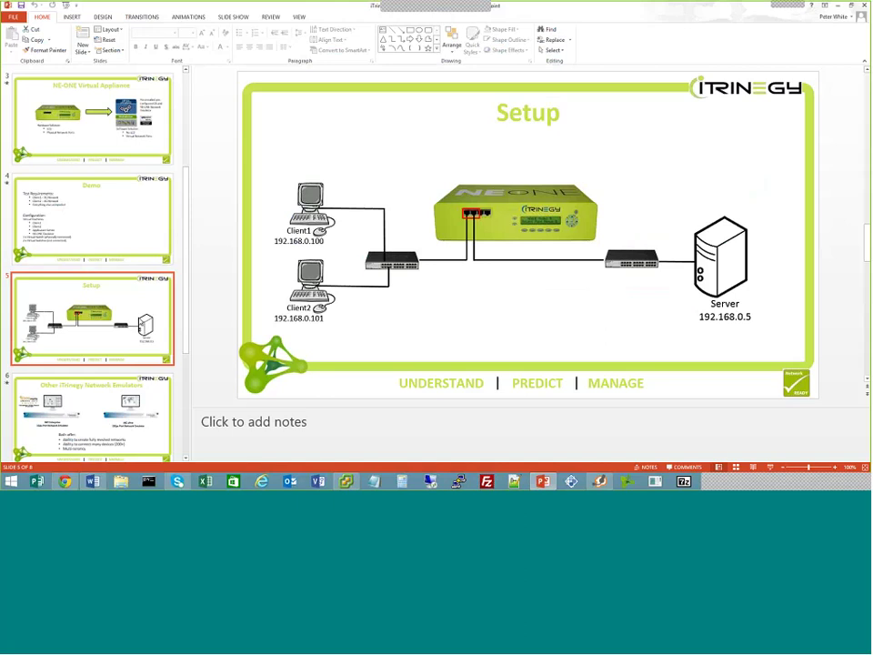
{"action": "key", "text": "shift+F5"}
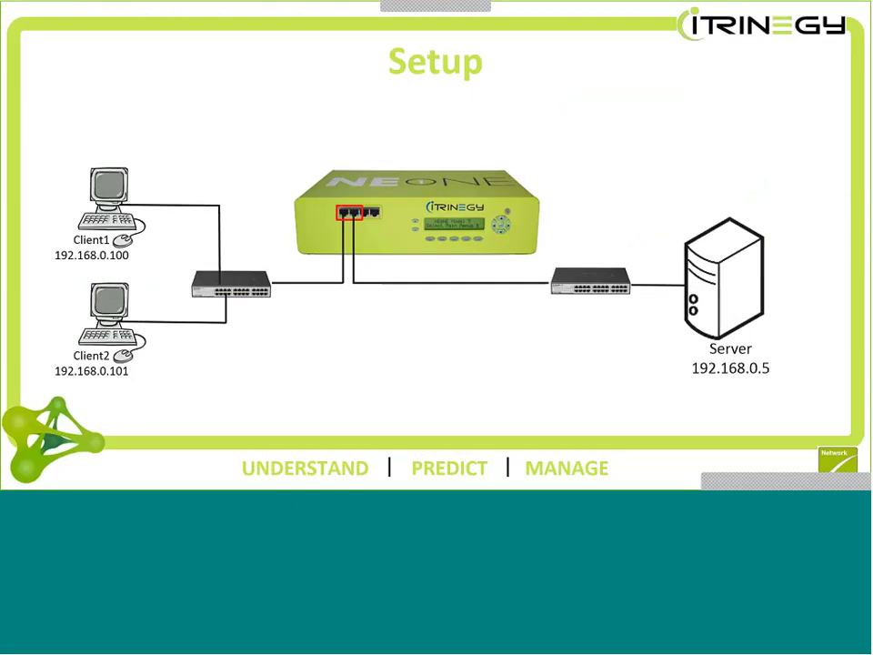
{"action": "key", "text": "Right"}
{"action": "key", "text": "Right"}
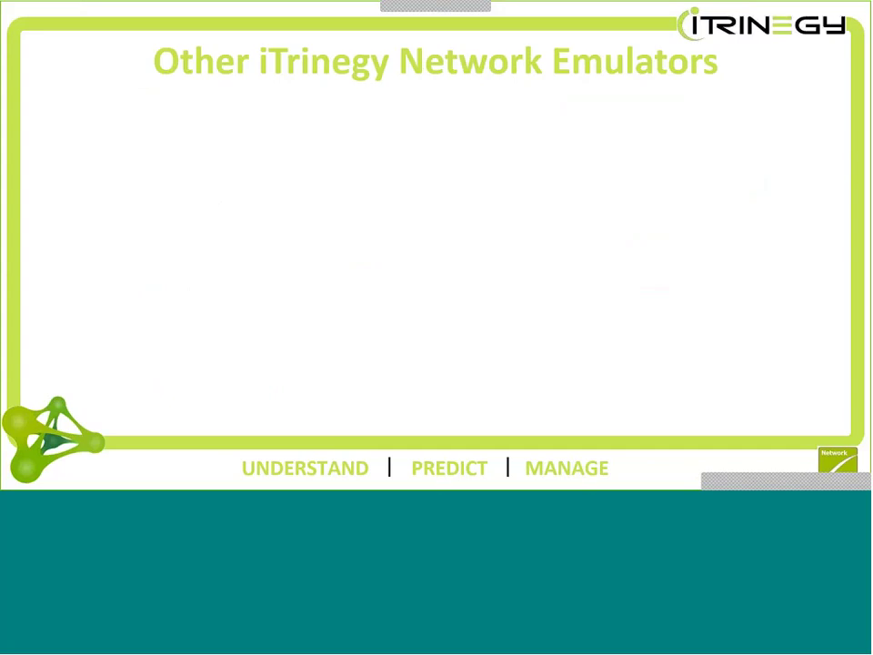
{"action": "left_click", "coordinate": [304, 349]}
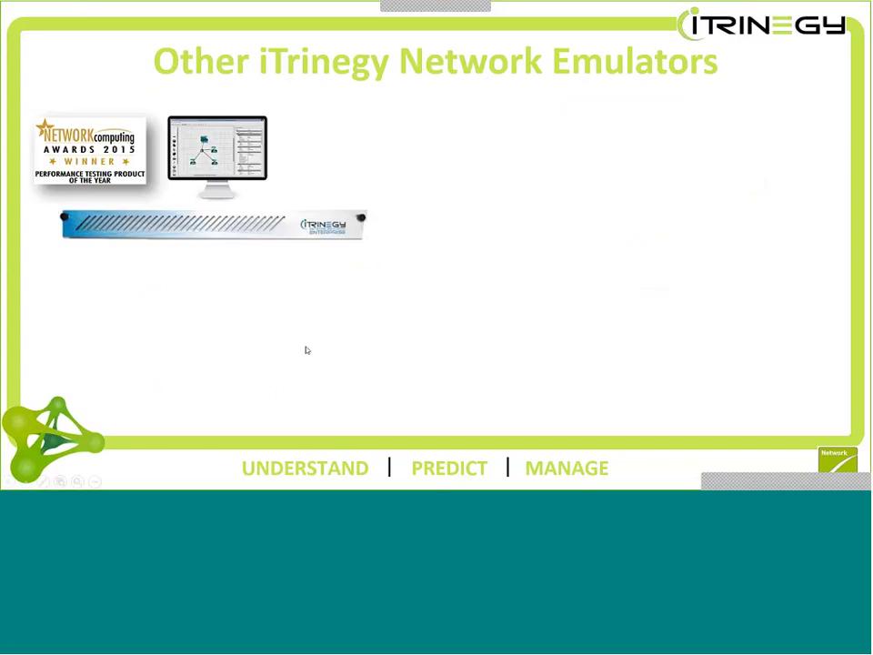